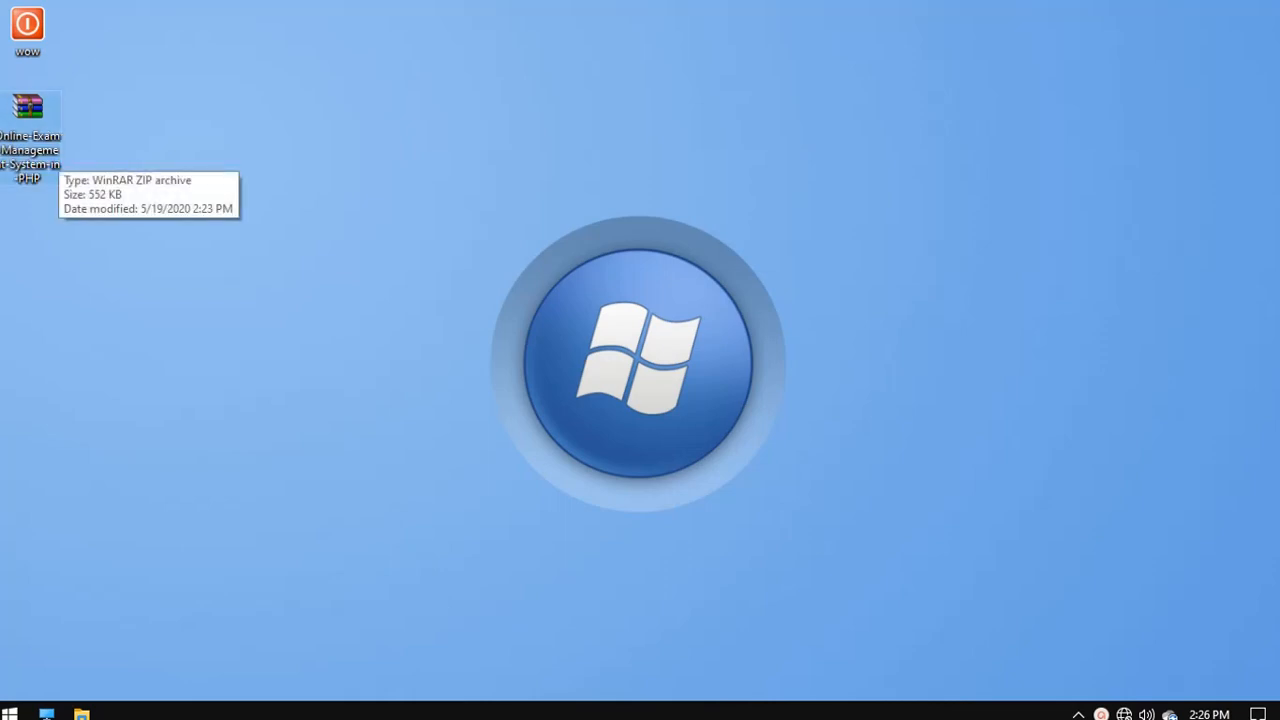
# - Extract the zip archive into its own Online-Exam-Management-System-in-PHP folder on the desktop
pyautogui.rightClick(46, 120)
pyautogui.click(215, 238)
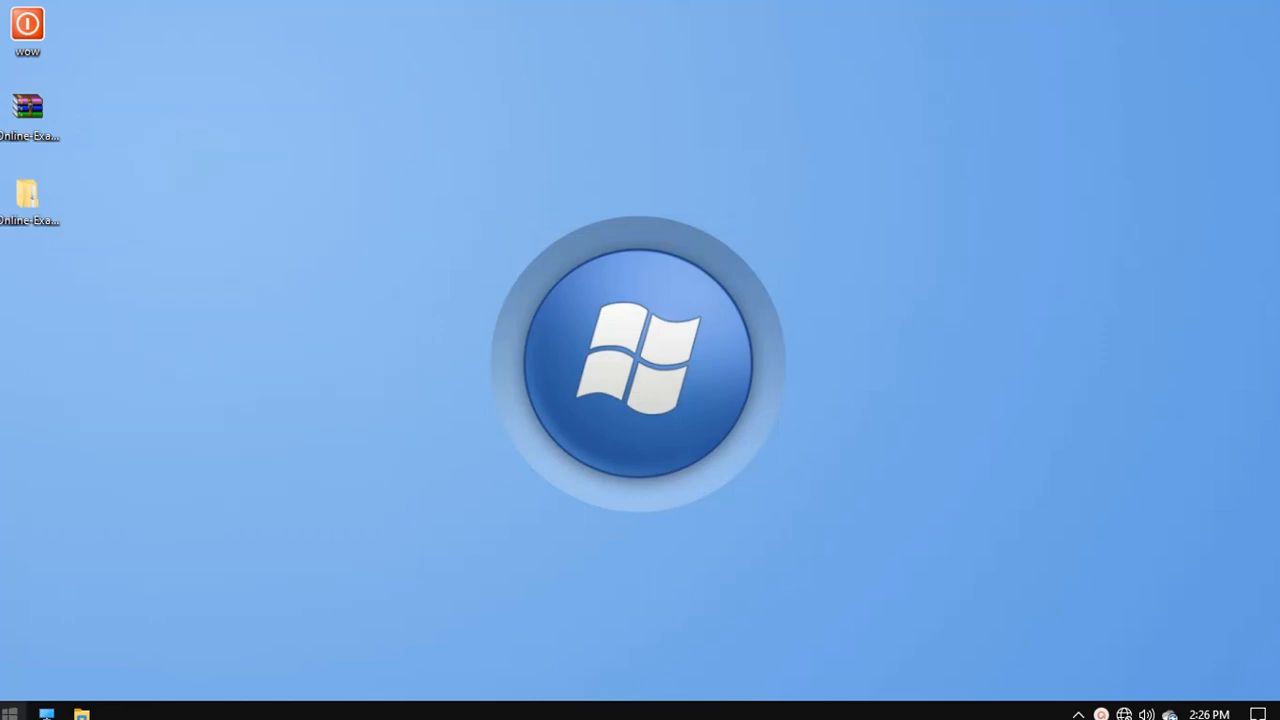
# - Launch XAMPP Control Panel, start Apache and MySQL, then minimize the panel
pyautogui.click(9, 712)
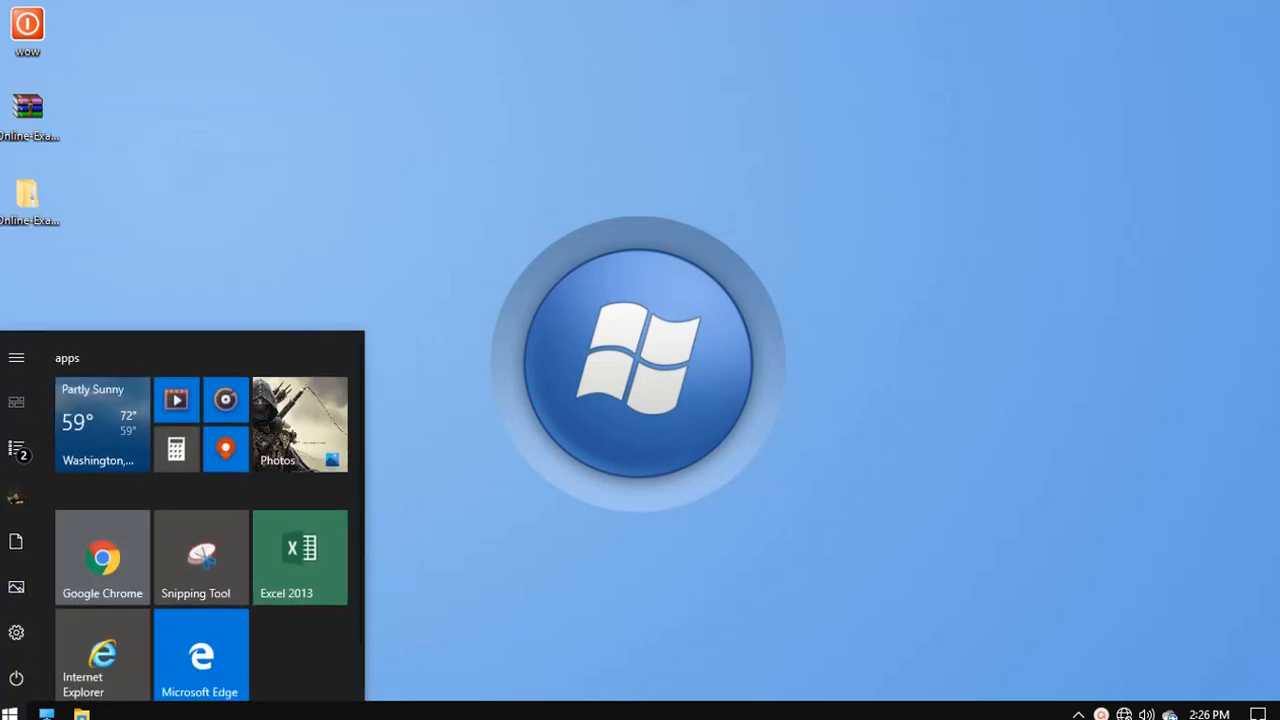
pyautogui.write('xam')
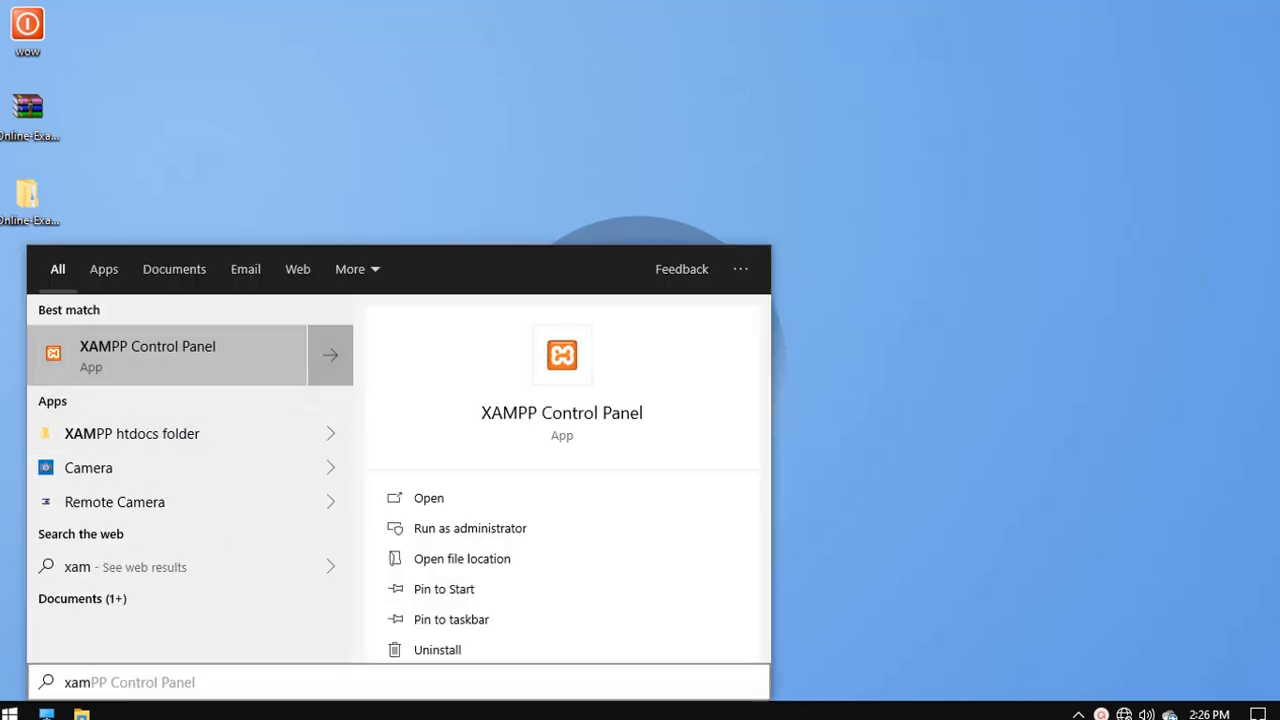
pyautogui.press('Return')
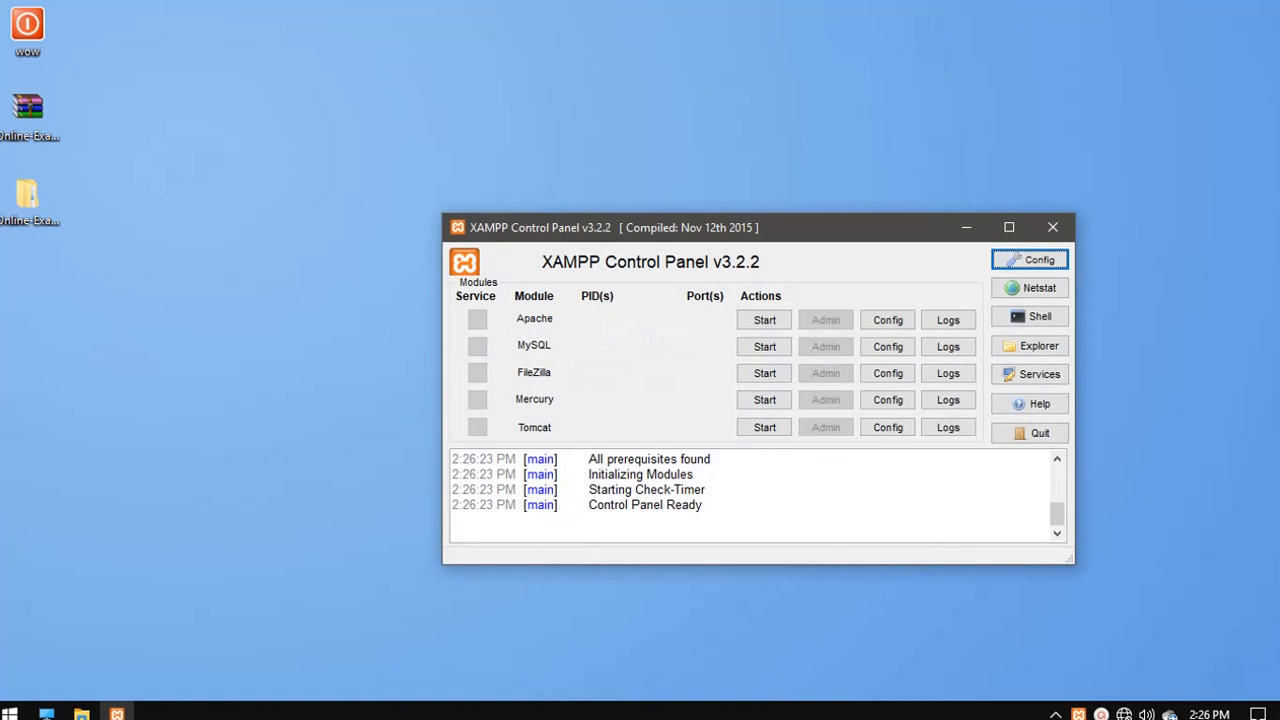
pyautogui.click(764, 320)
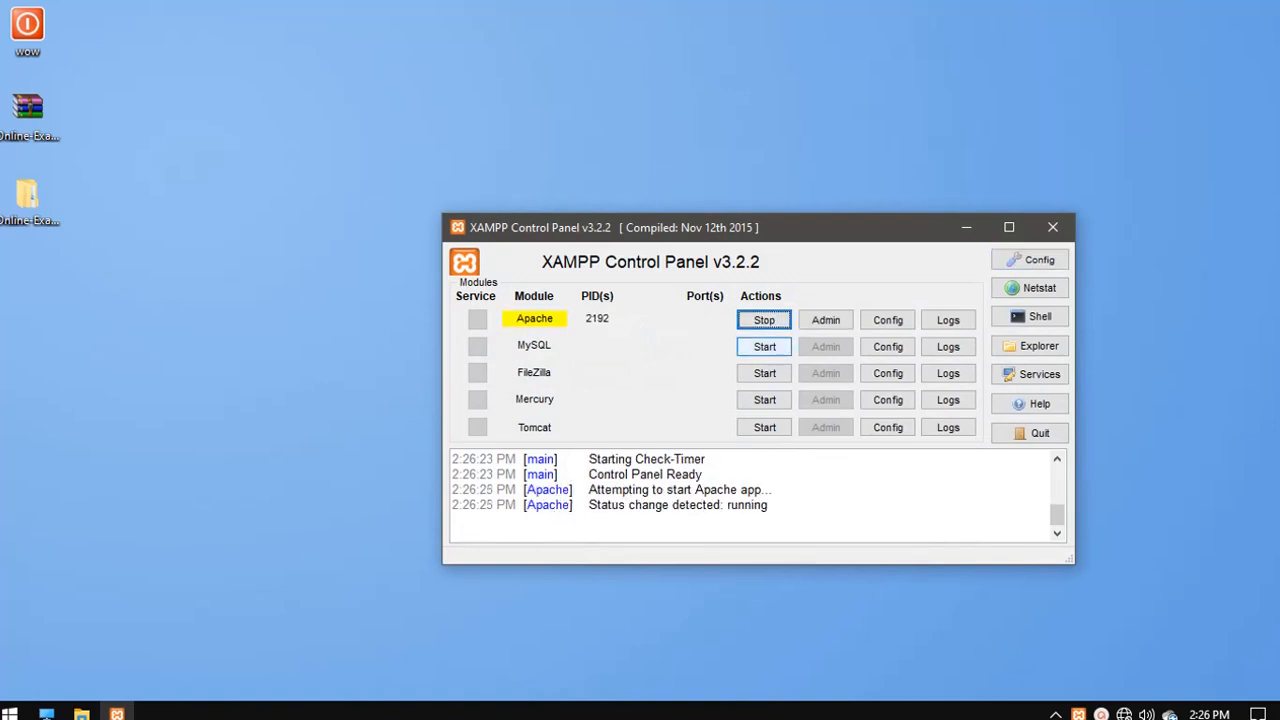
pyautogui.click(764, 346)
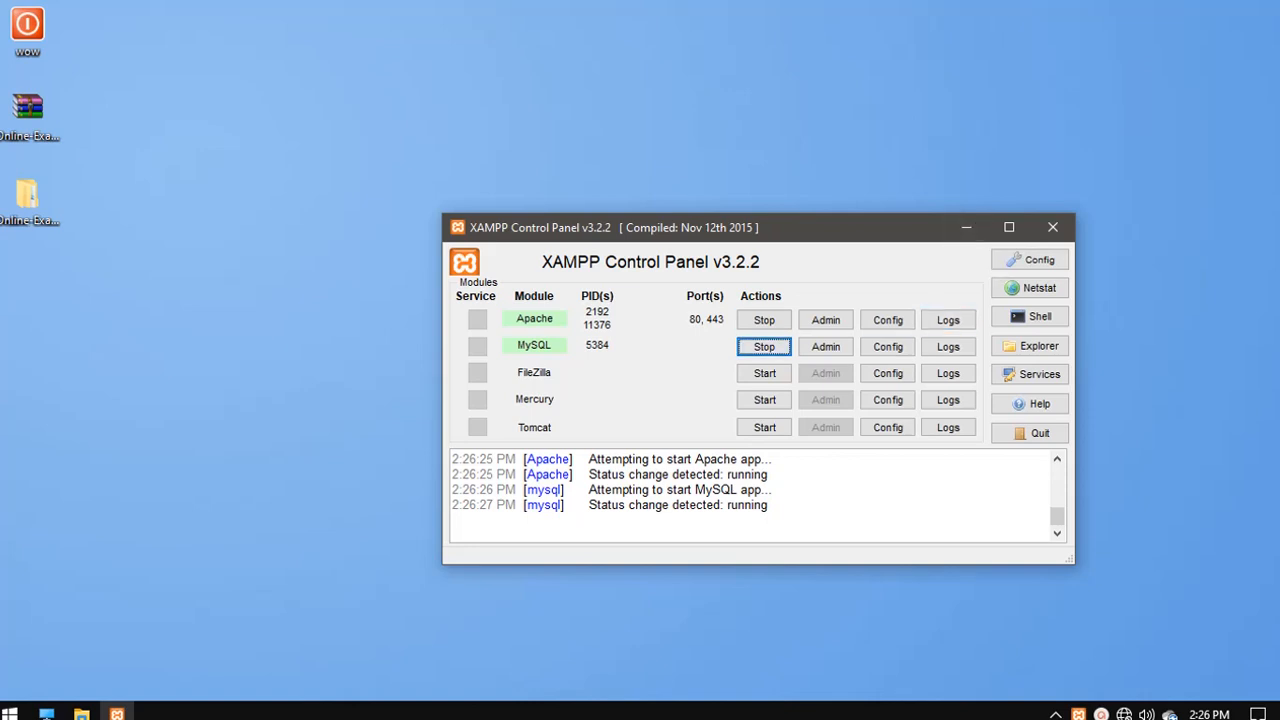
pyautogui.click(966, 228)
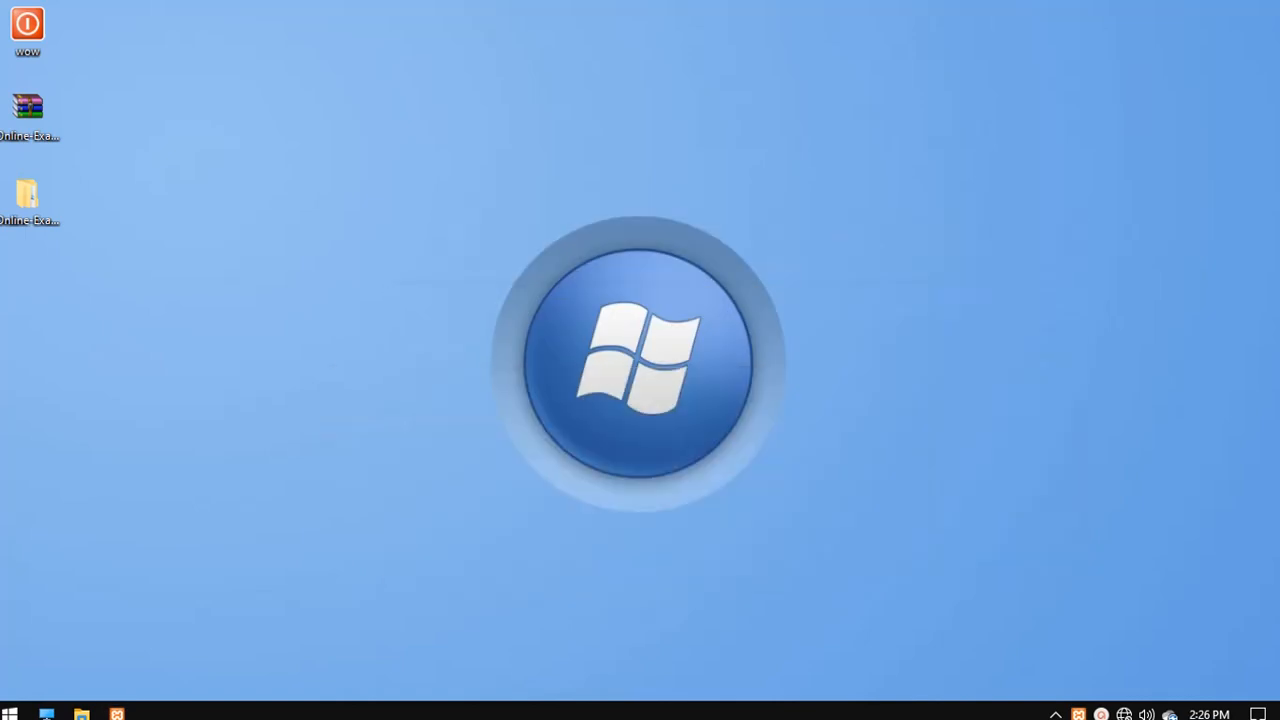
# - Launch Google Chrome from the Start menu
pyautogui.click(117, 713)
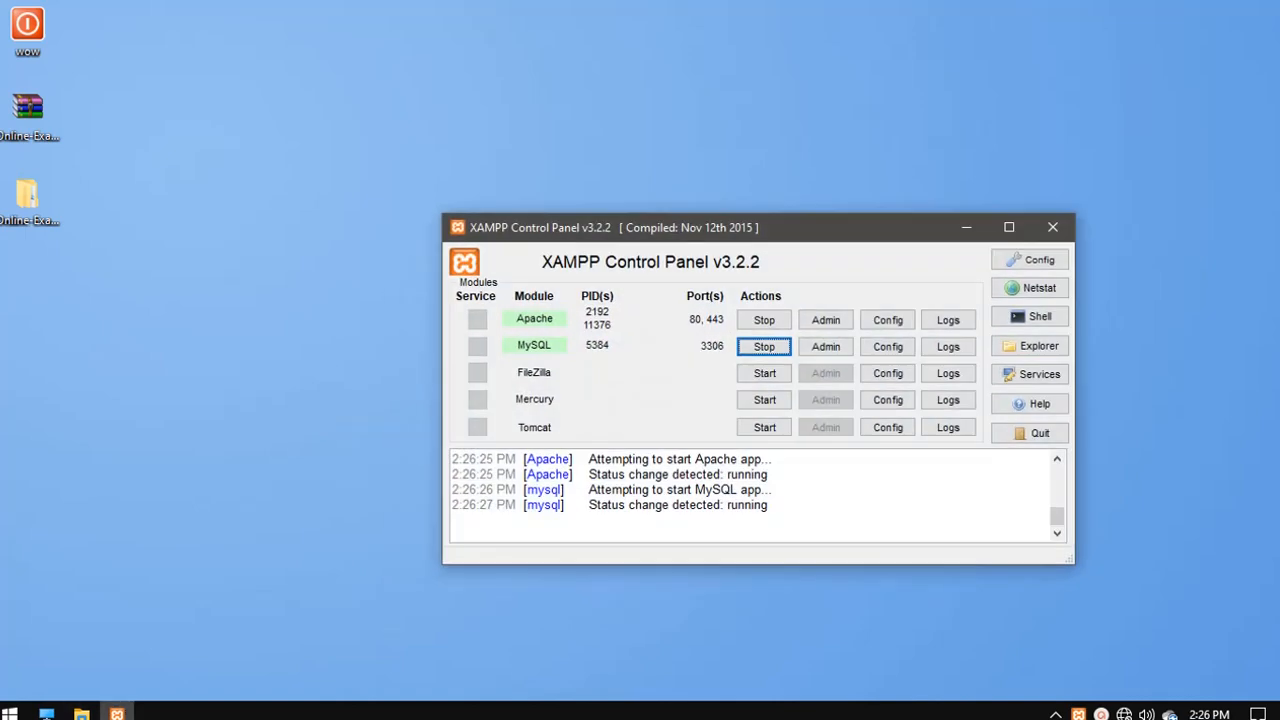
pyautogui.click(117, 713)
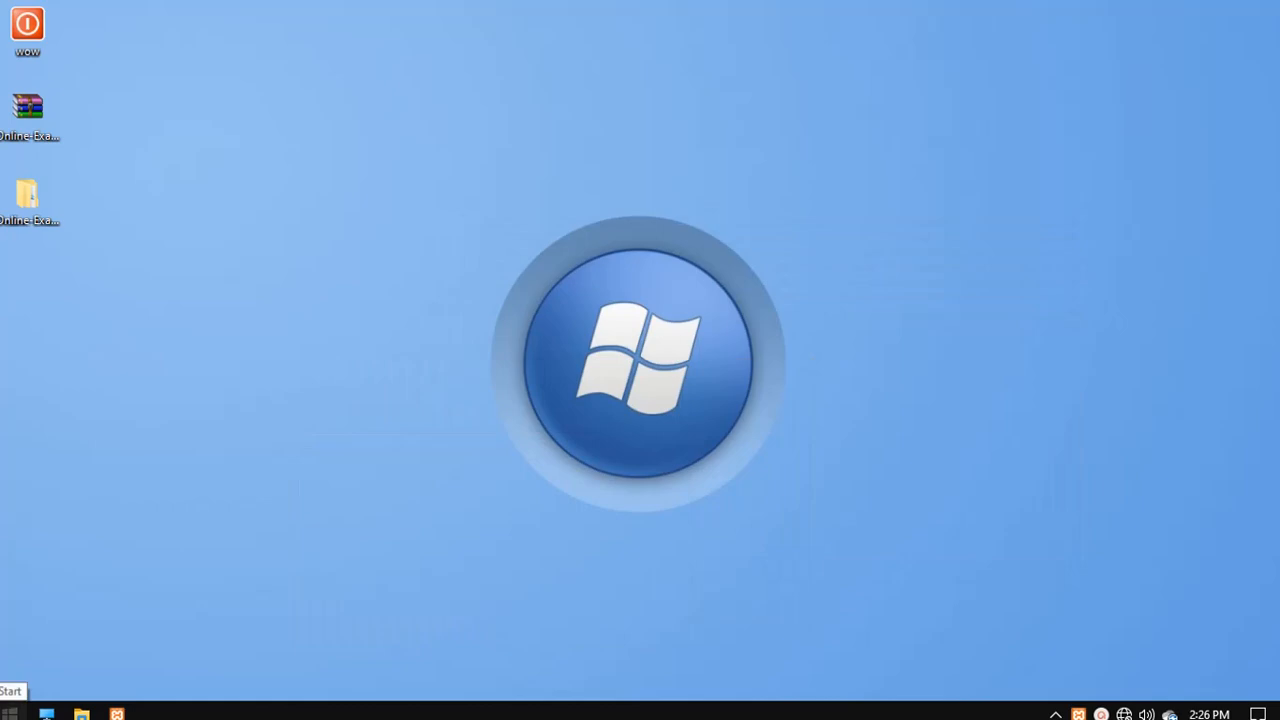
pyautogui.click(10, 713)
pyautogui.click(102, 557)
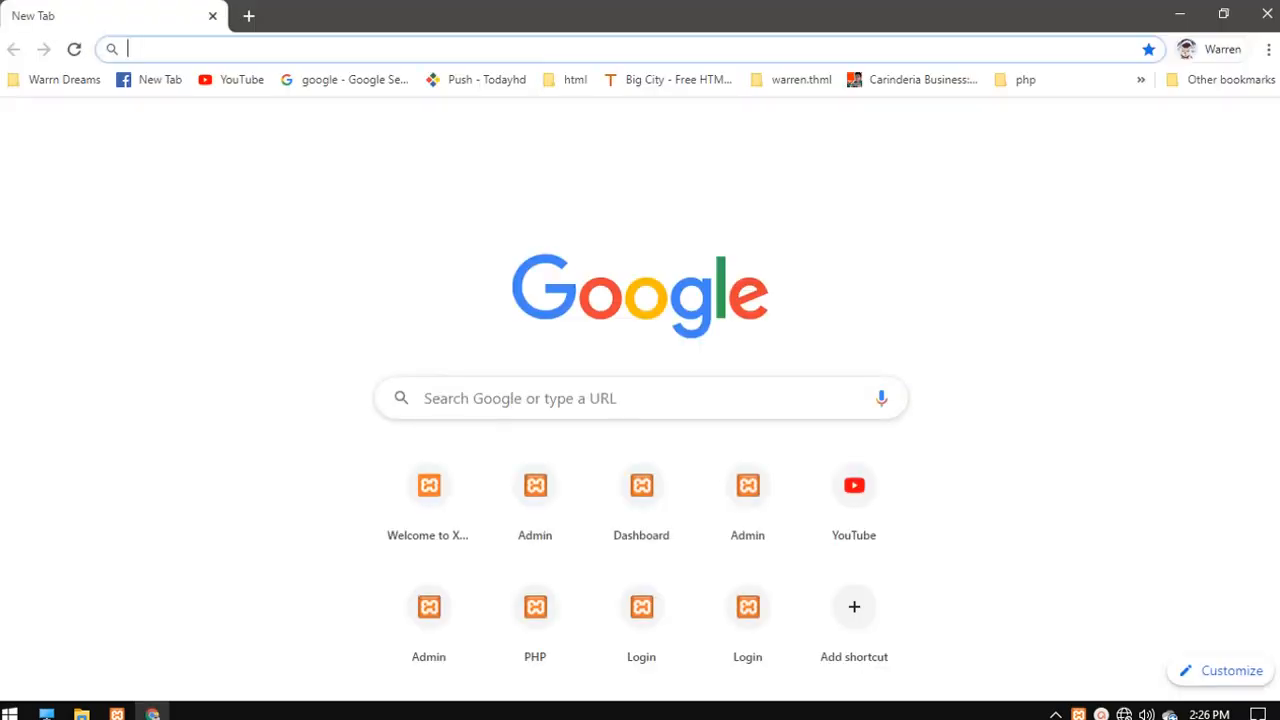
# - Write a Notepad note reading 'type localhost', then minimize Notepad
pyautogui.click(10, 713)
pyautogui.click(10, 713)
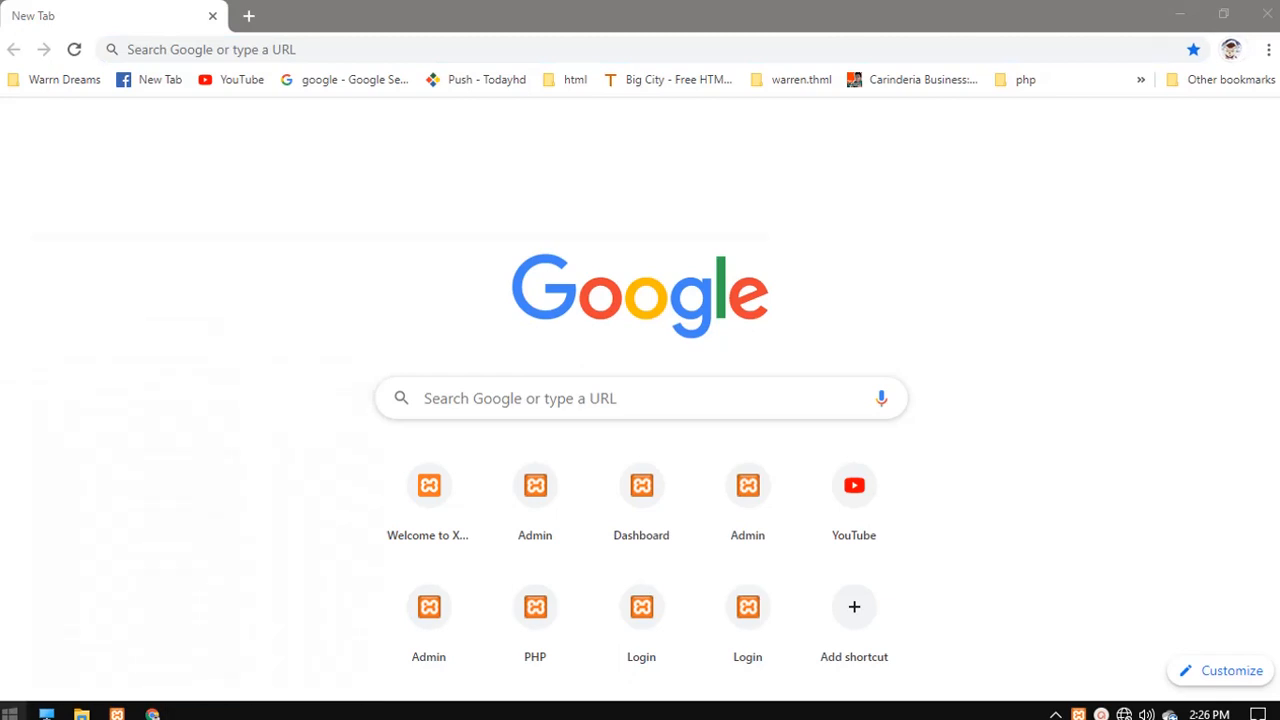
pyautogui.press('super')
pyautogui.write('notep')
pyautogui.press('Return')
pyautogui.write('ty')
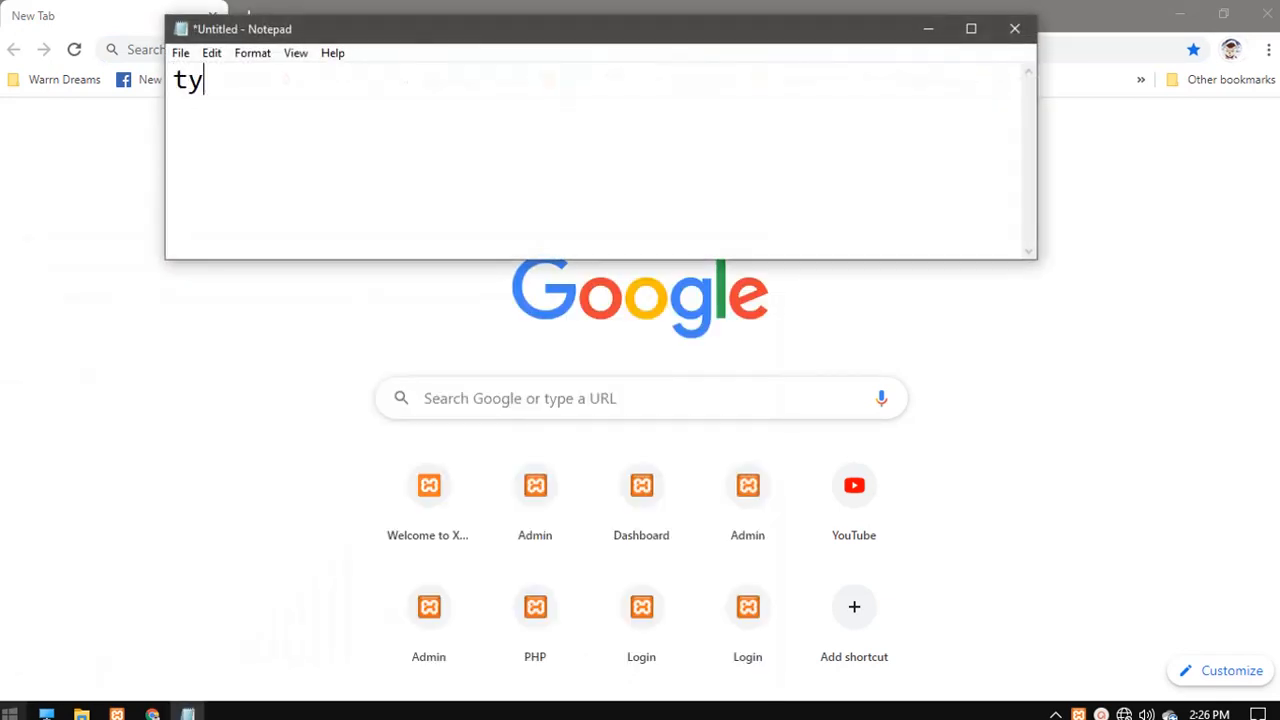
pyautogui.write('pe local')
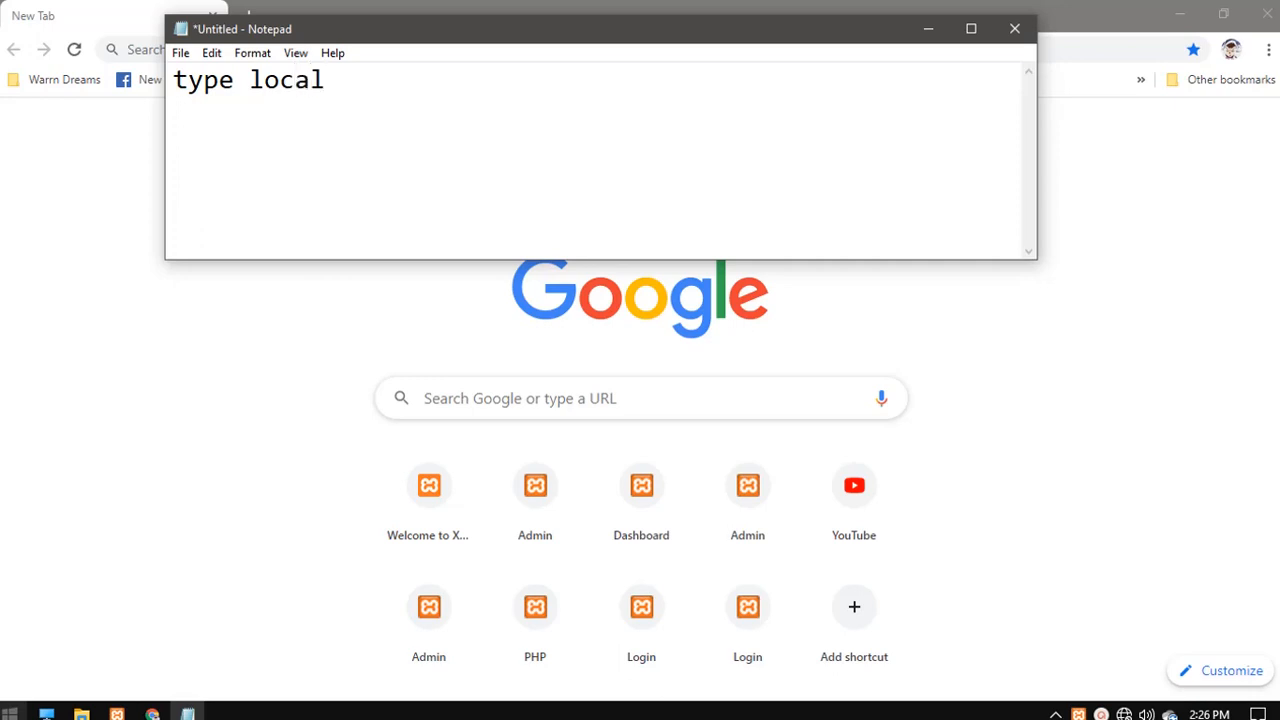
pyautogui.write('host')
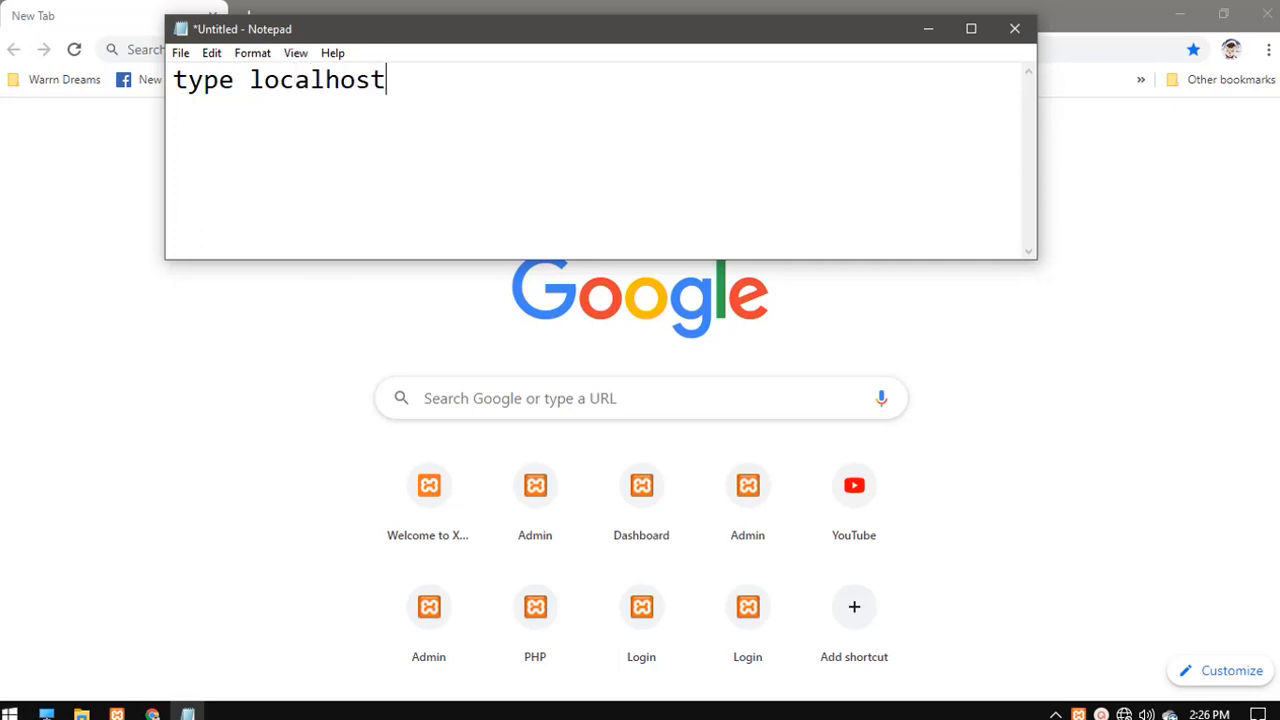
pyautogui.click(928, 28)
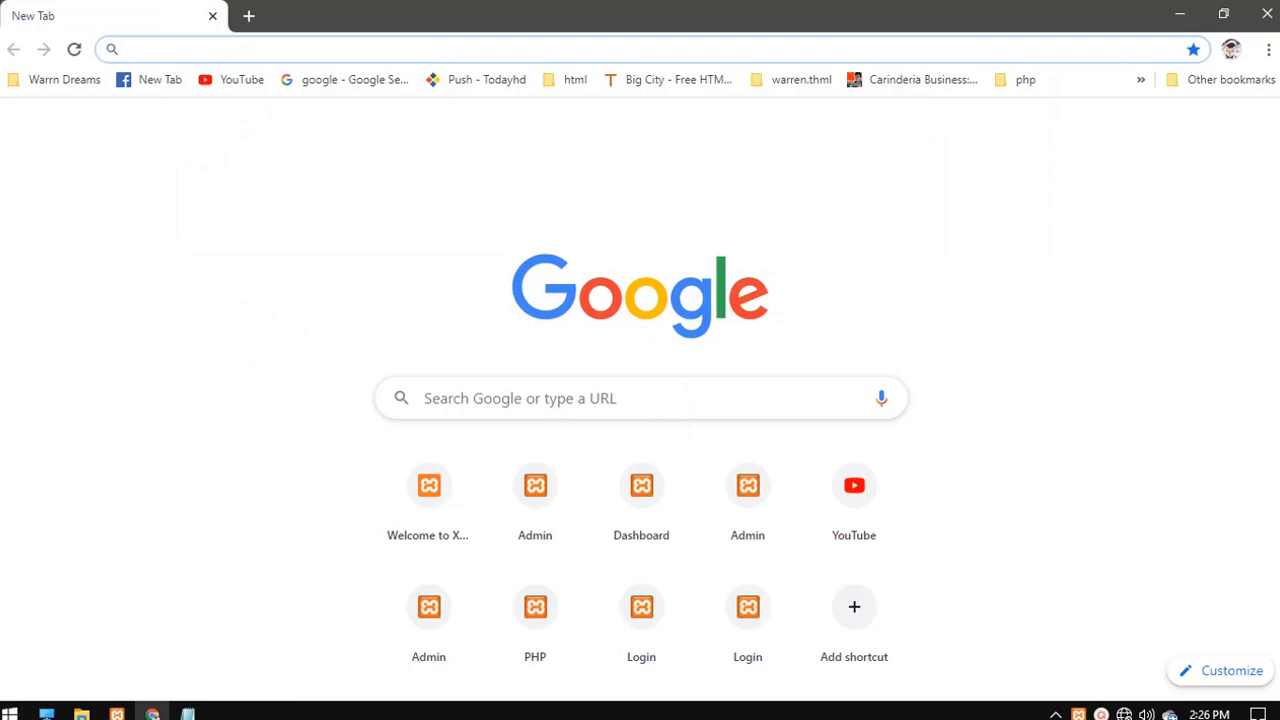
# - Load localhost in Chrome, open phpMyAdmin's Databases list, then minimize the browser
pyautogui.write('localhost')
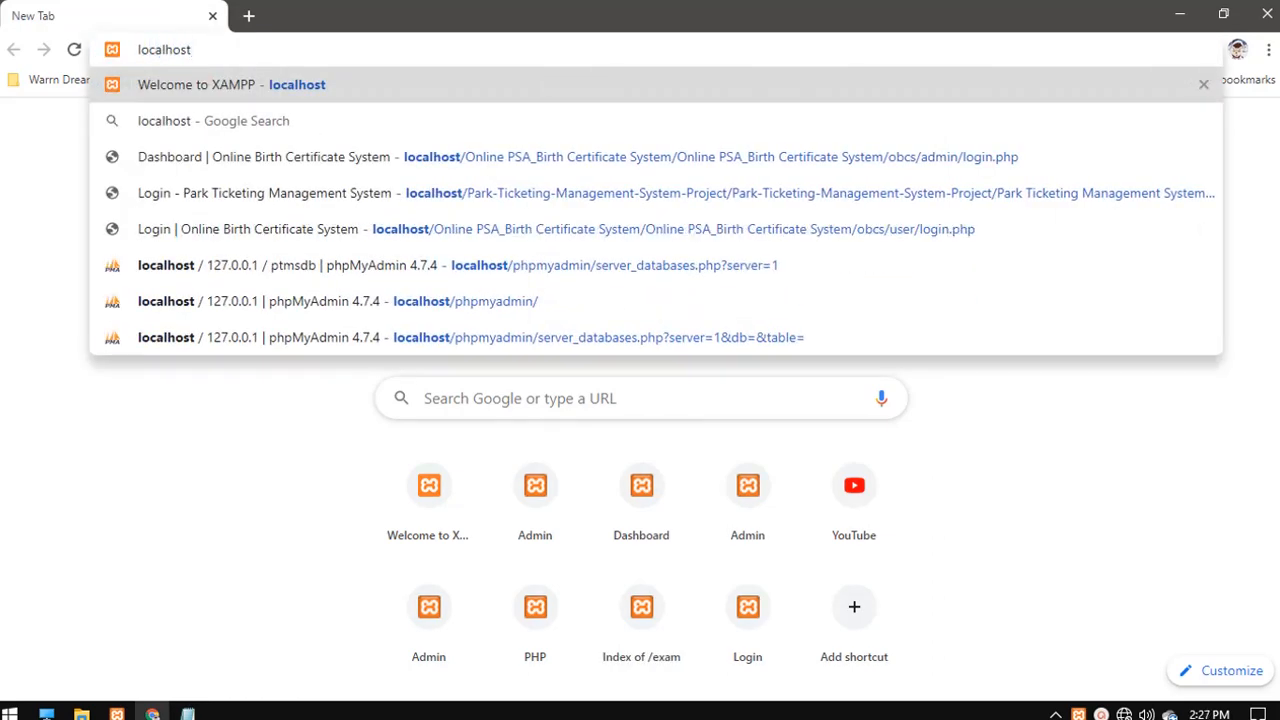
pyautogui.press('Return')
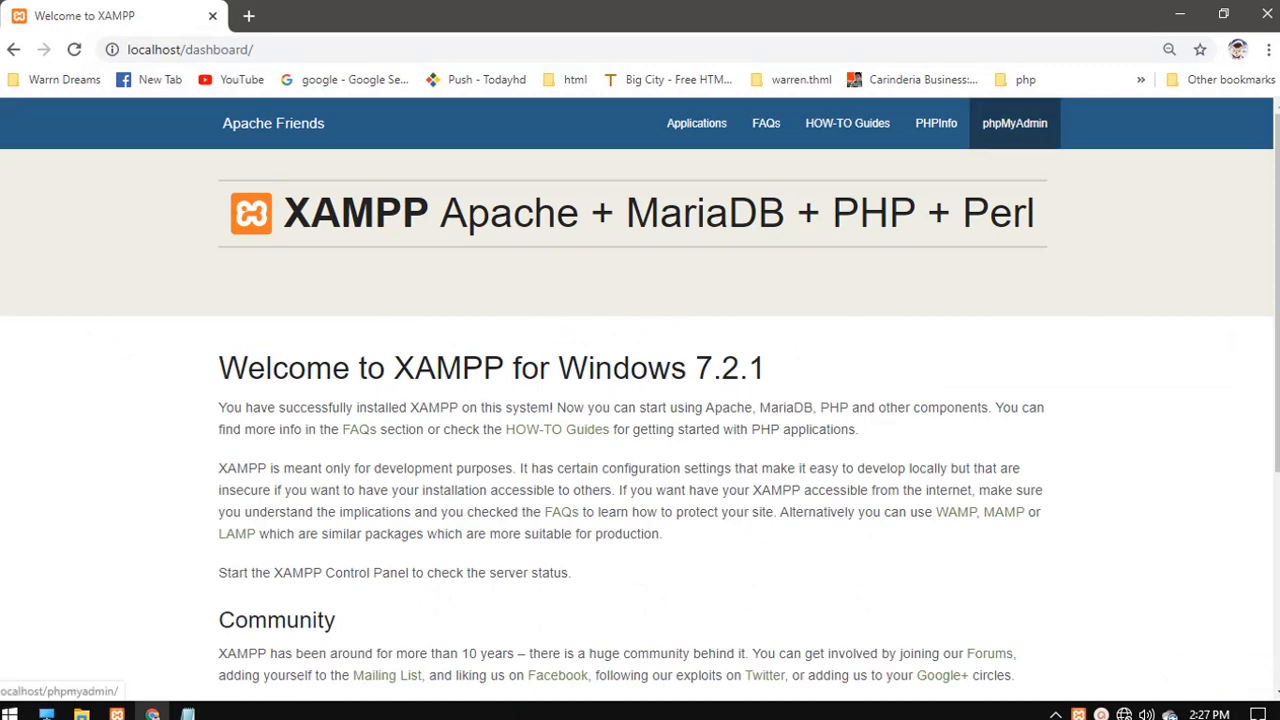
pyautogui.click(1014, 123)
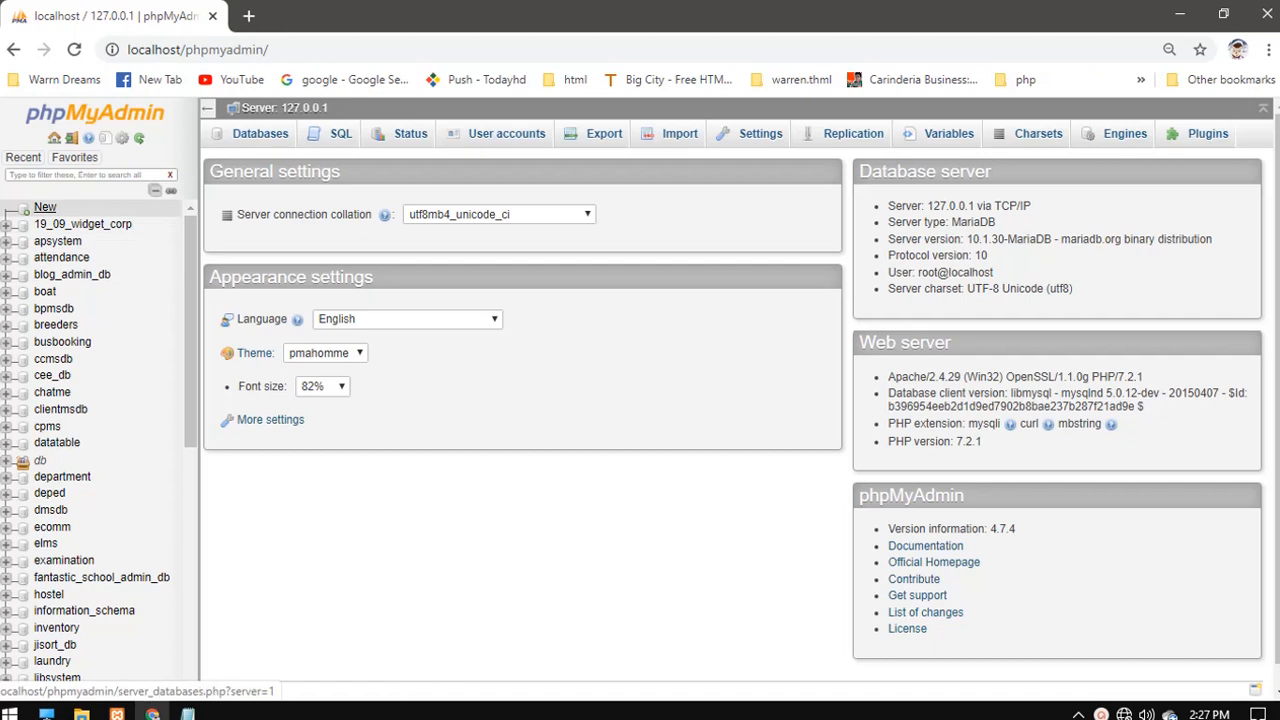
pyautogui.click(45, 207)
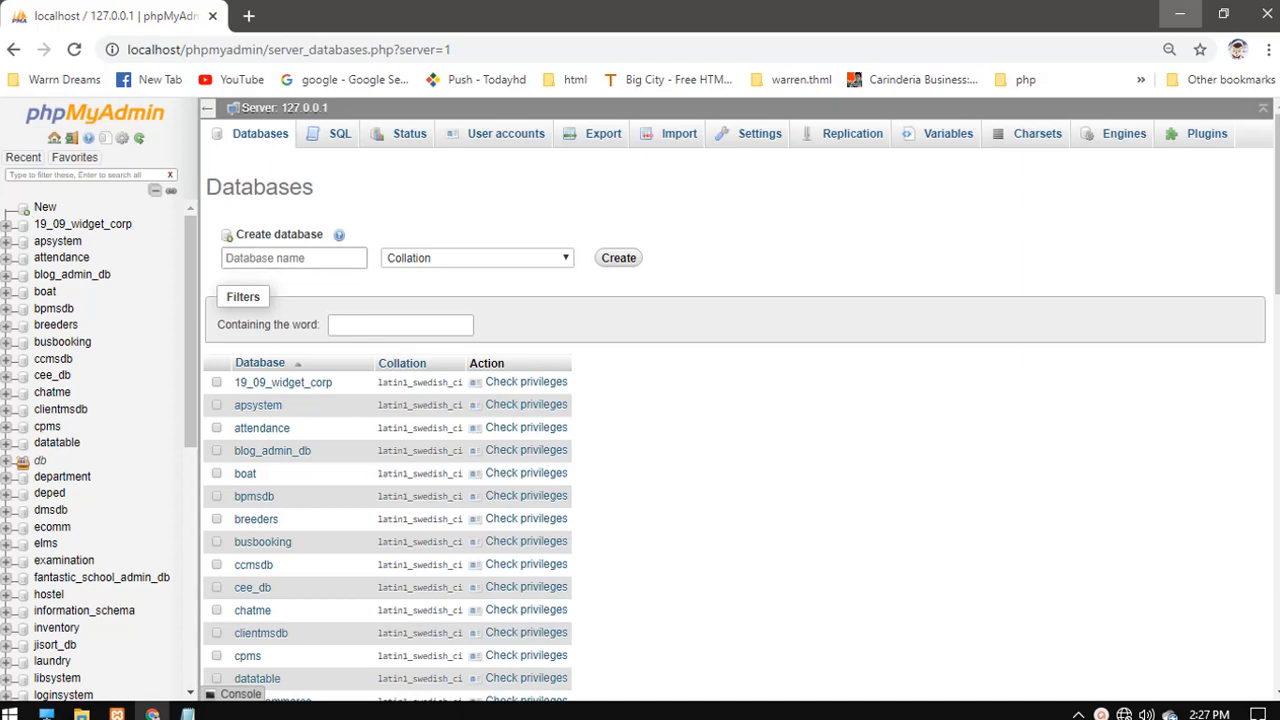
pyautogui.click(1179, 14)
# - Browse the extracted project into online_exam\db and inspect the db_exam file
pyautogui.doubleClick(28, 200)
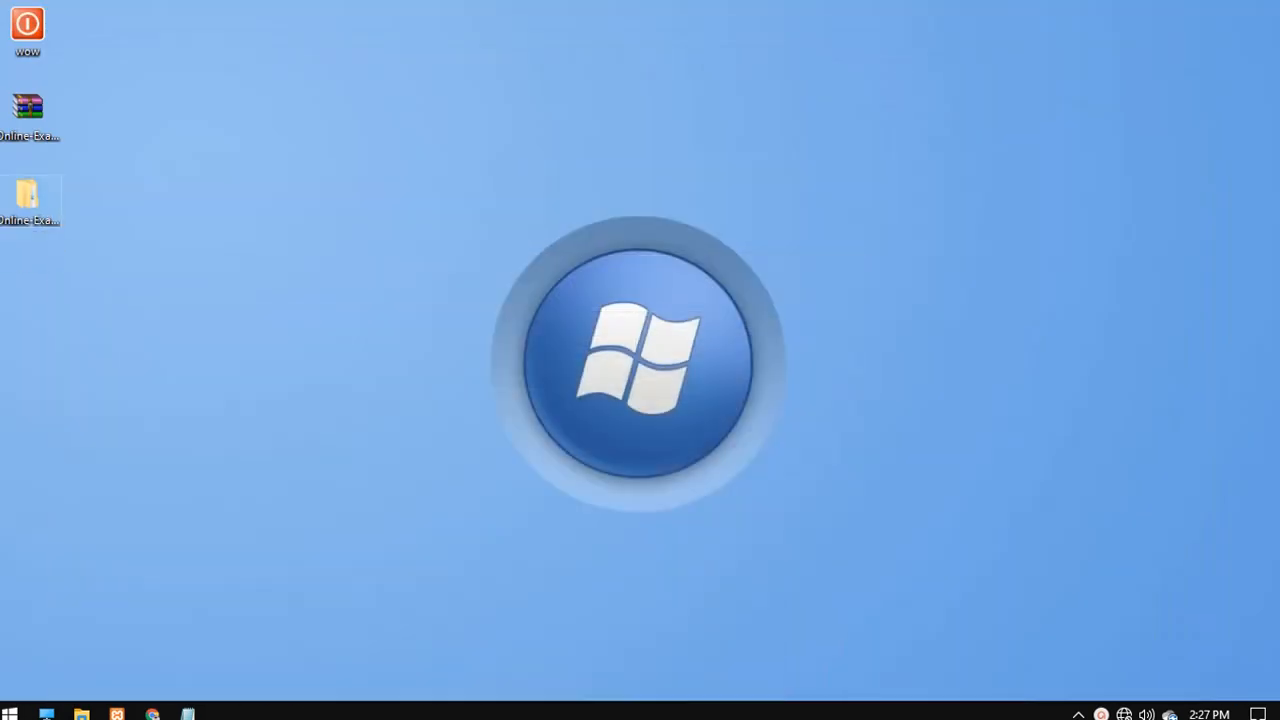
pyautogui.doubleClick(660, 156)
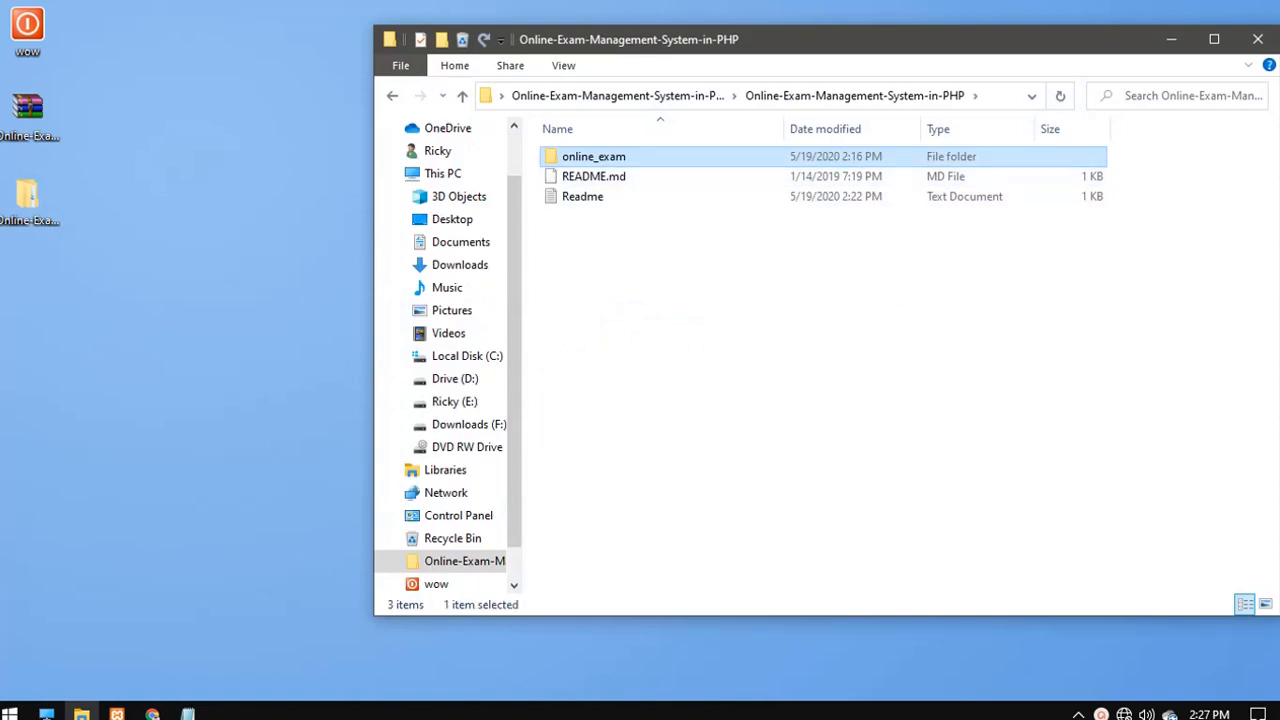
pyautogui.doubleClick(640, 156)
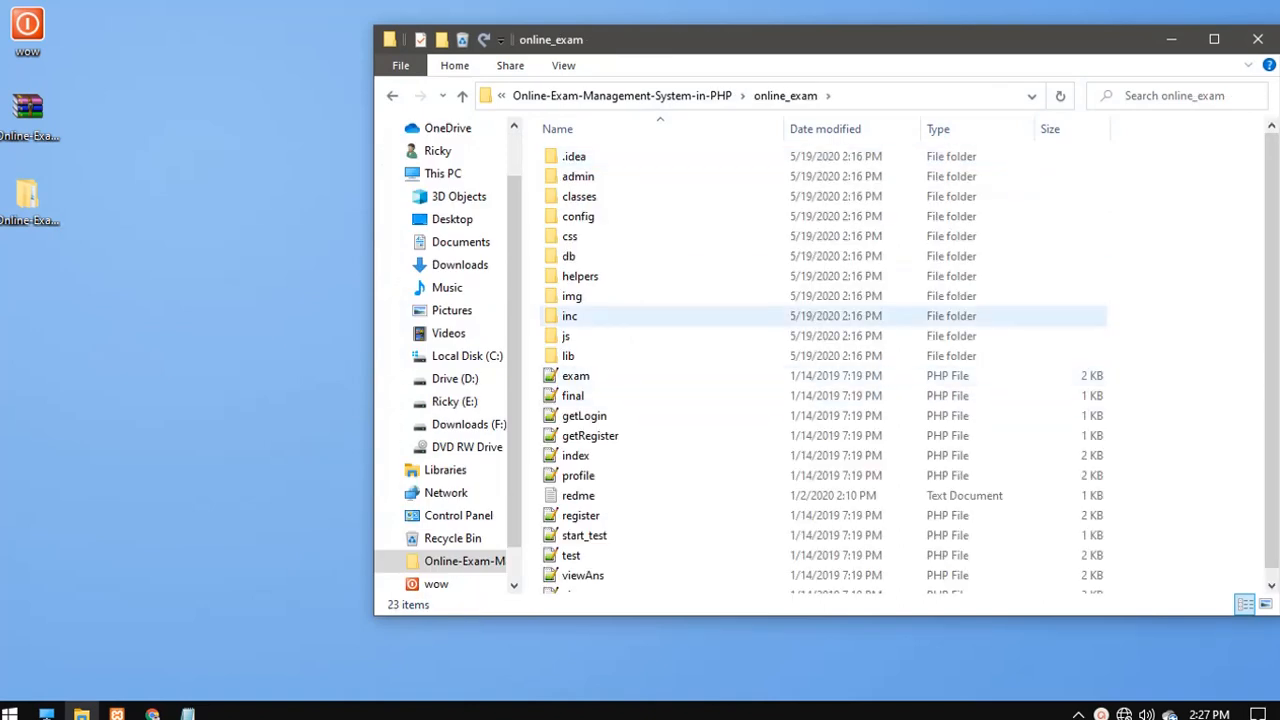
pyautogui.click(620, 256)
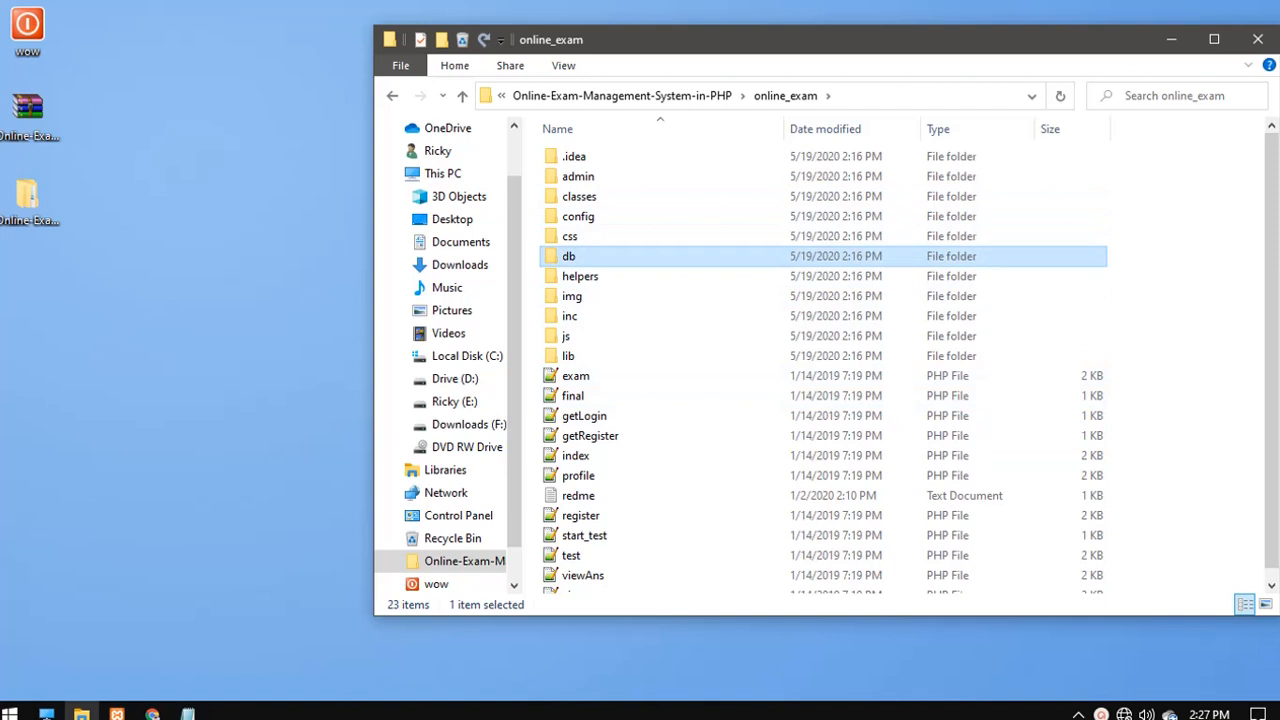
pyautogui.doubleClick(620, 256)
pyautogui.rightClick(567, 161)
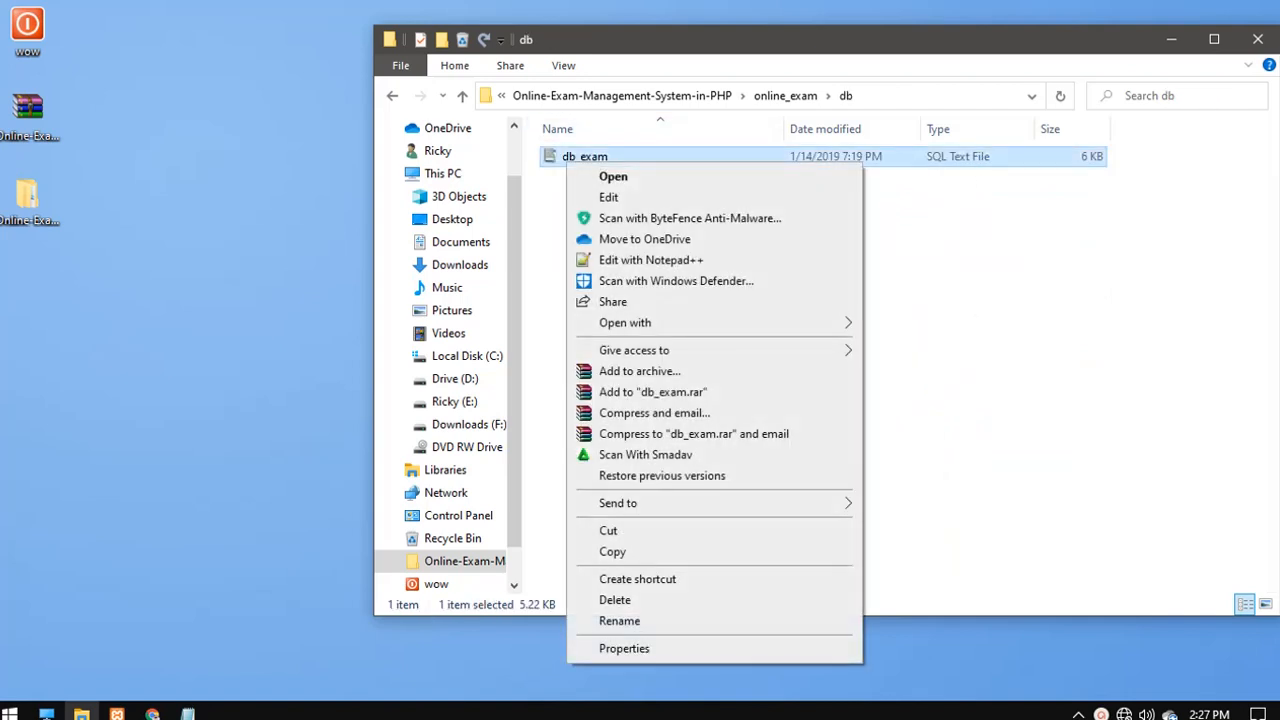
pyautogui.click(946, 380)
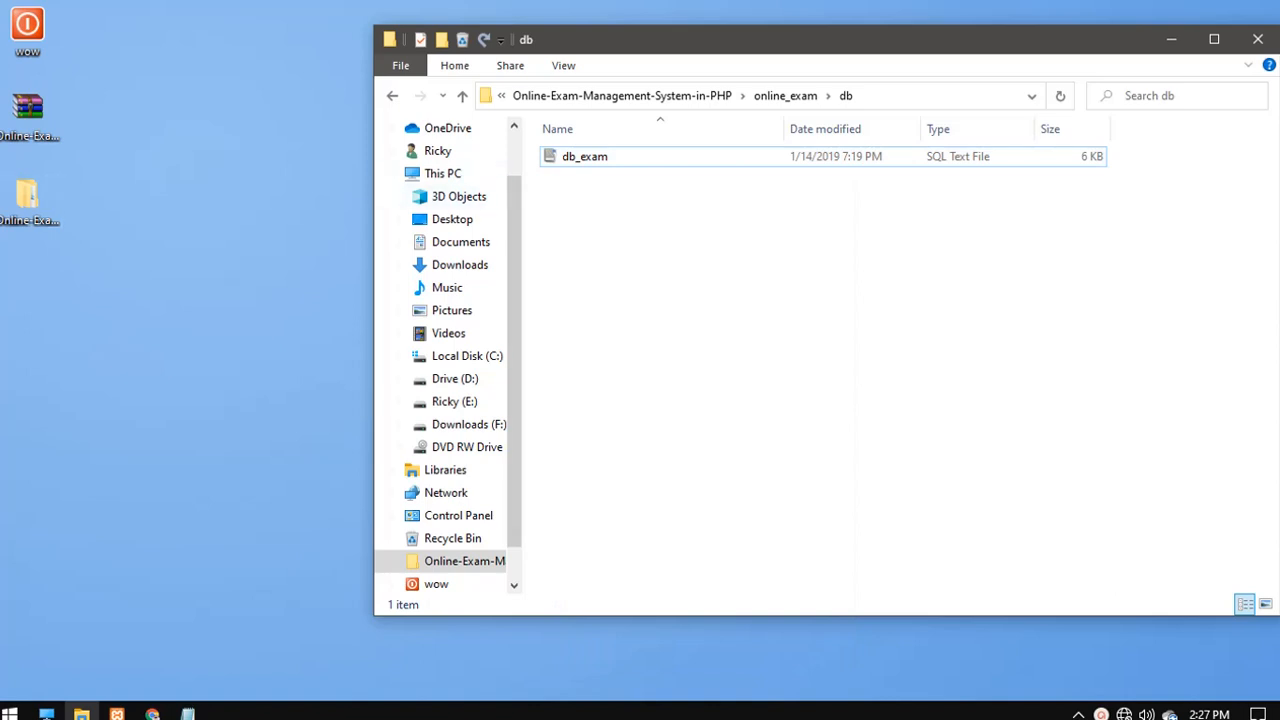
# - Go back up to the project's top folder and select the Readme file
pyautogui.click(392, 96)
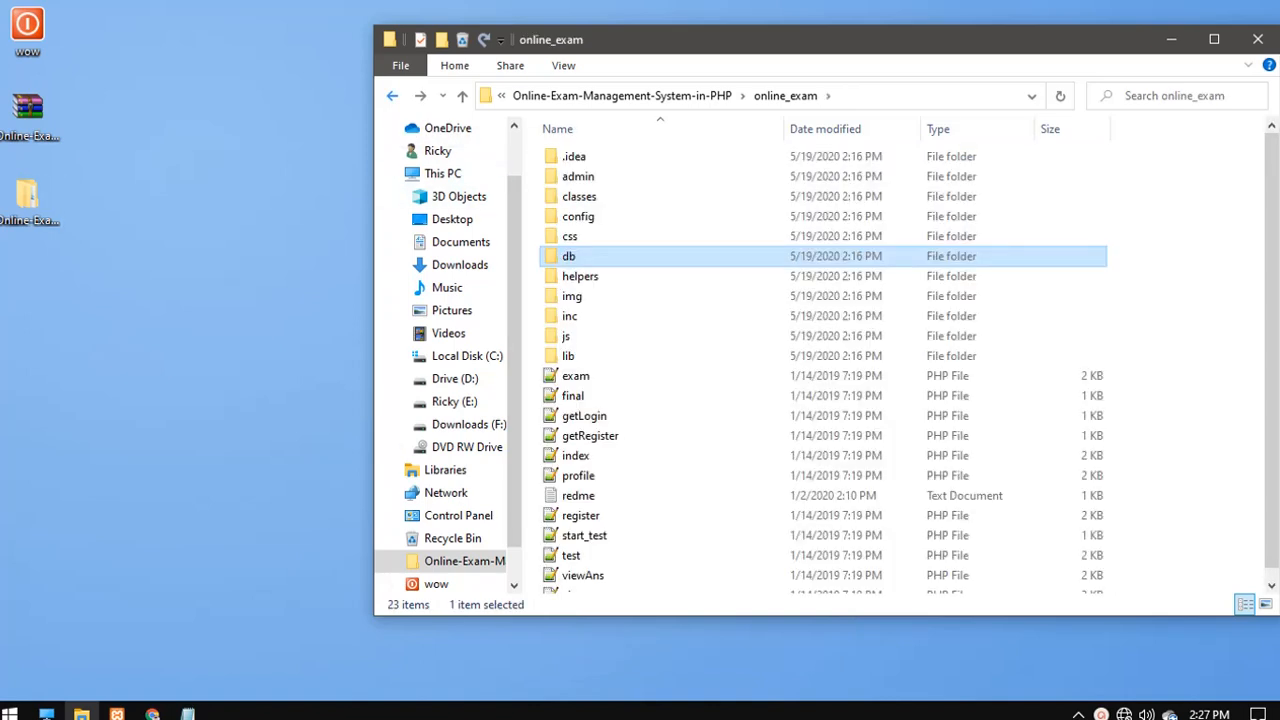
pyautogui.click(392, 96)
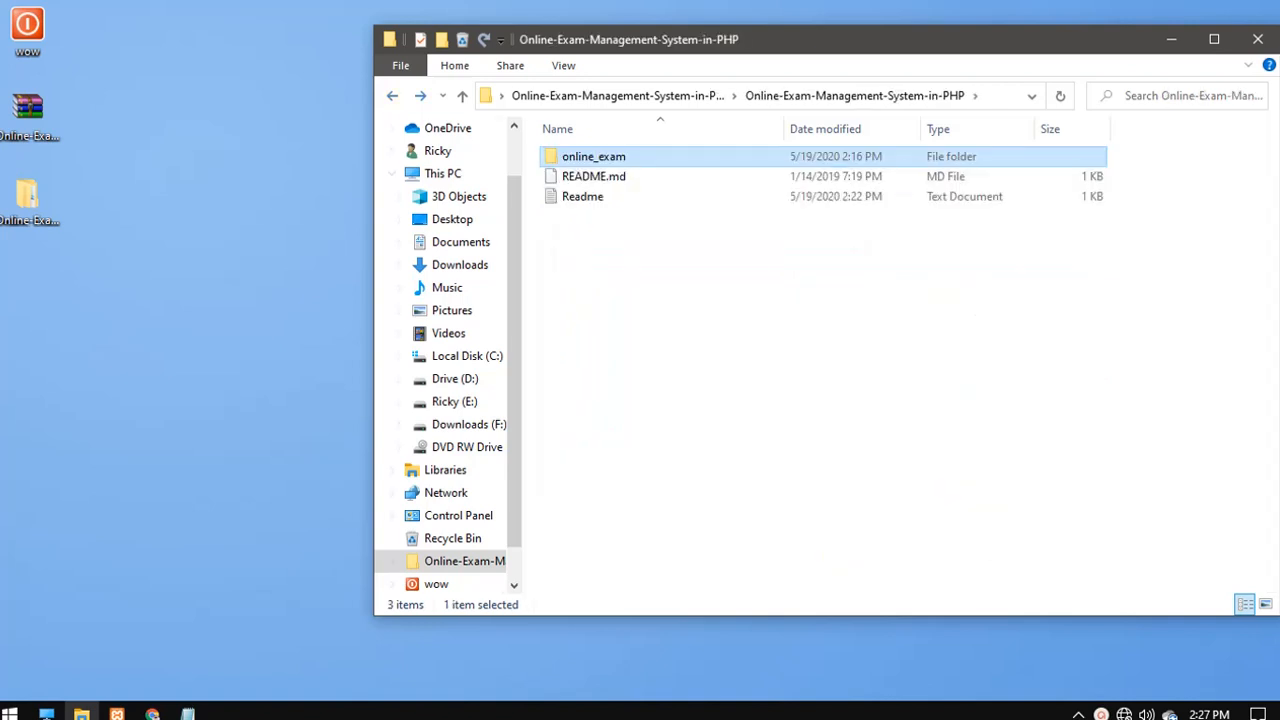
pyautogui.click(583, 197)
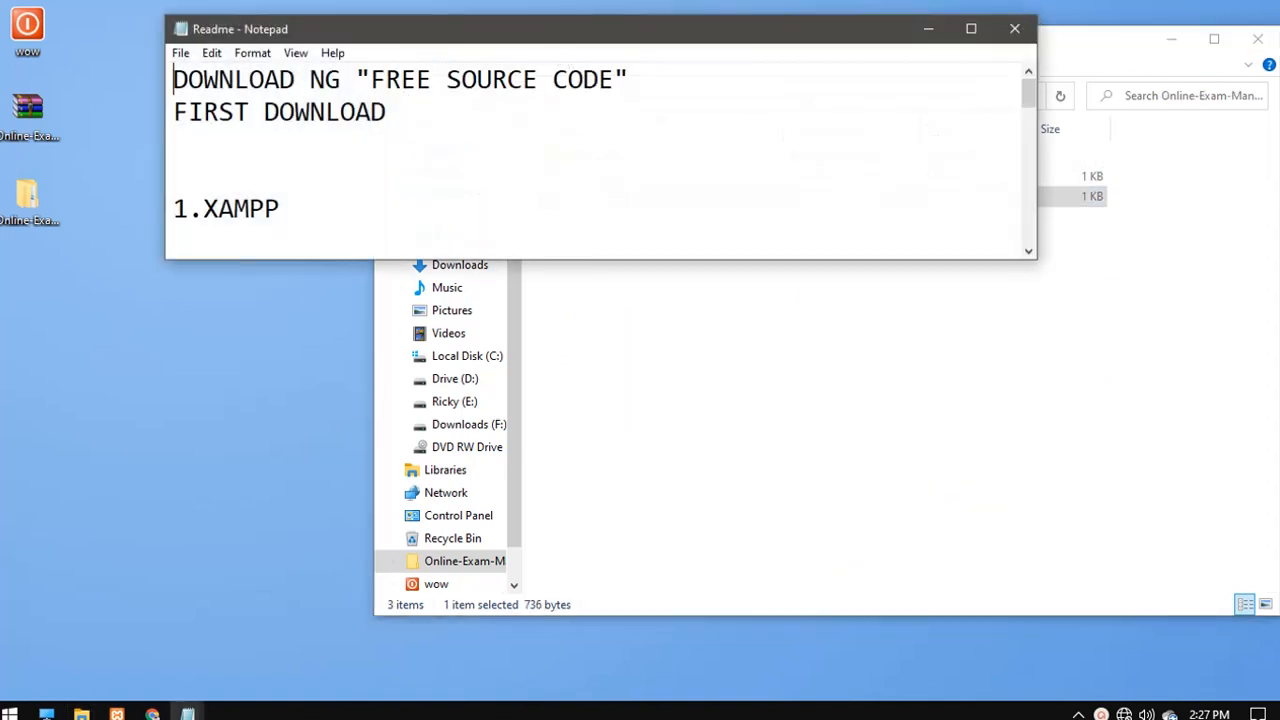
# - Maximize the Readme, highlight NOTEPAD, SUBLIME and the project name, then minimize it
pyautogui.click(971, 28)
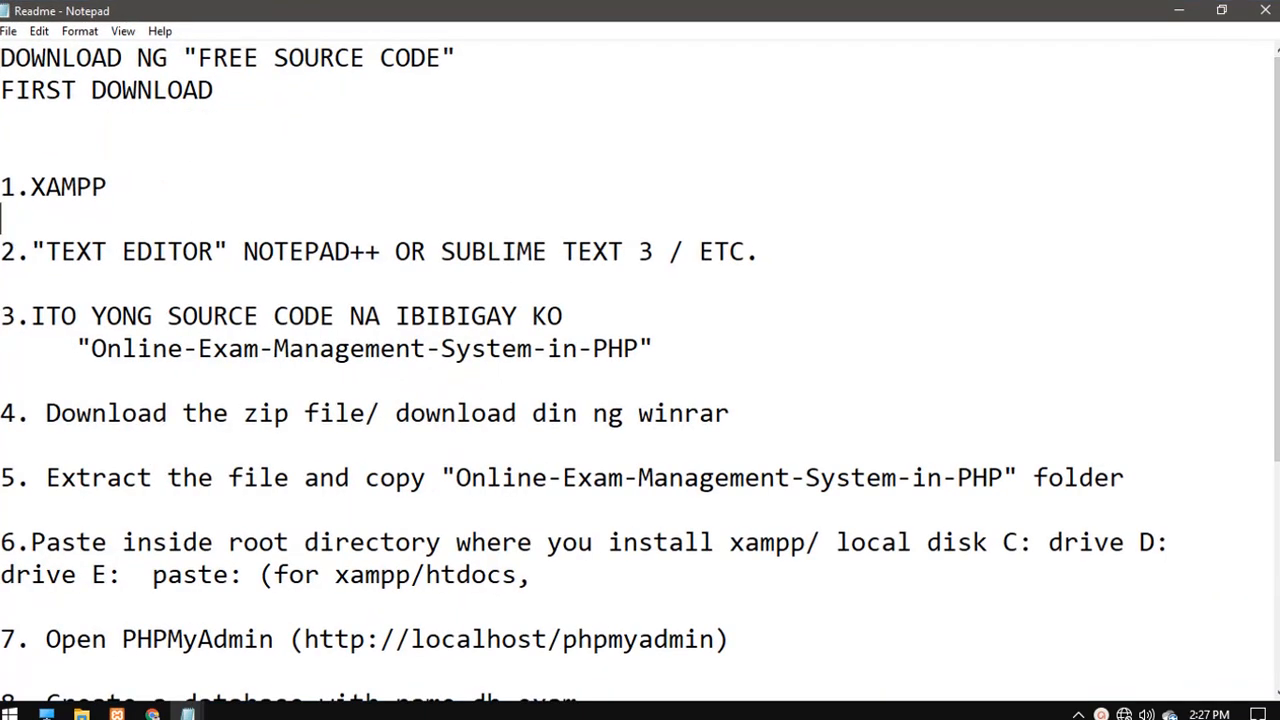
pyautogui.hotkey('shift', 'Up')
pyautogui.doubleClick(290, 252)
pyautogui.doubleClick(487, 252)
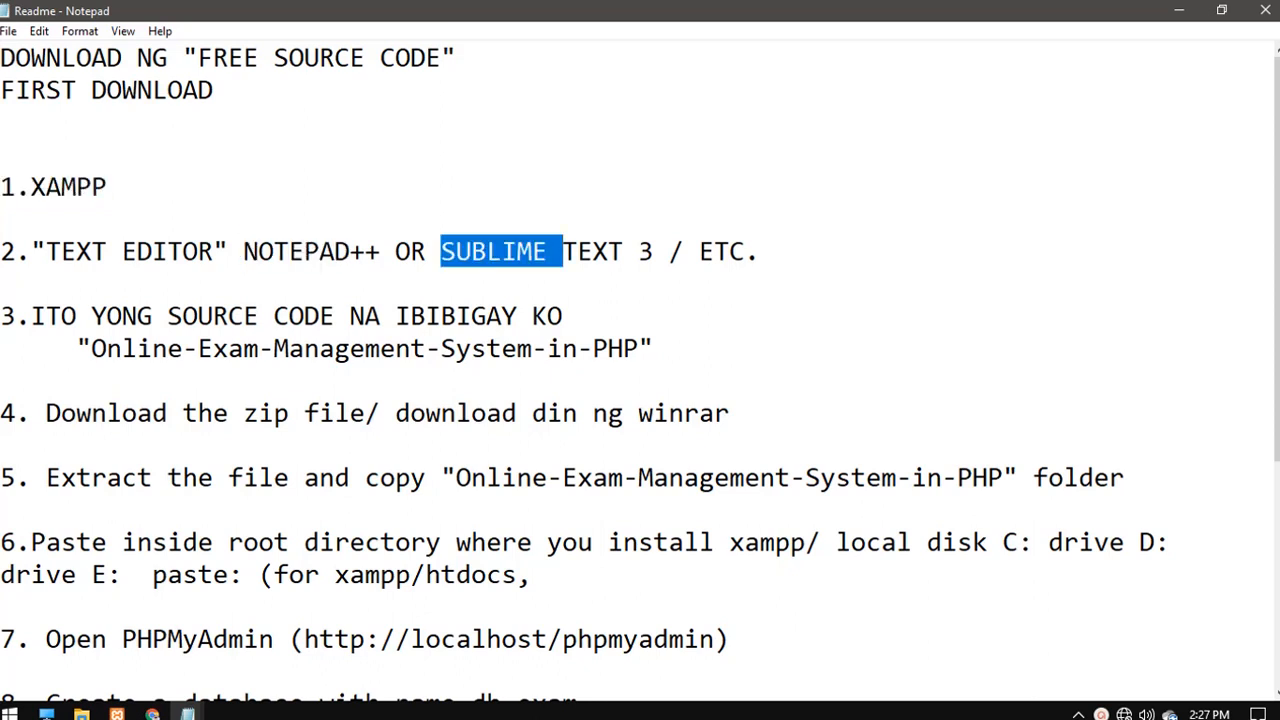
pyautogui.doubleClick(183, 349)
pyautogui.moveTo(200, 349); pyautogui.dragTo(656, 374)
pyautogui.click(656, 378)
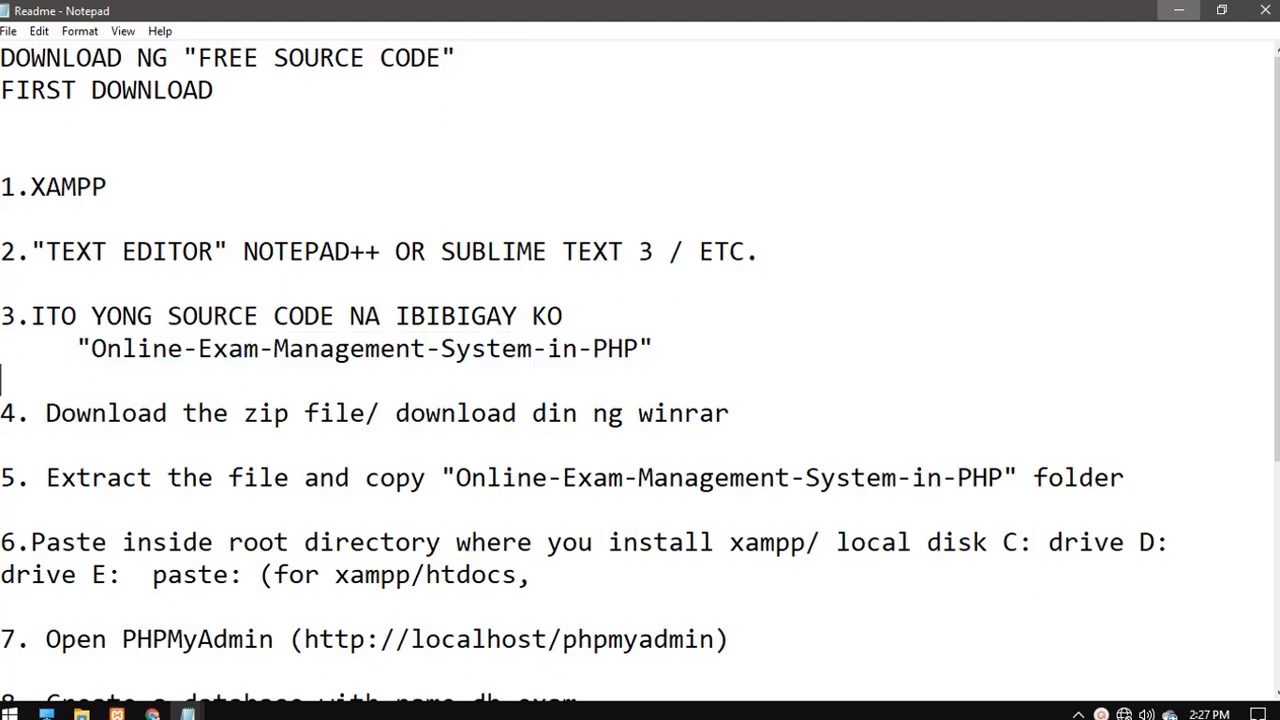
pyautogui.click(1179, 10)
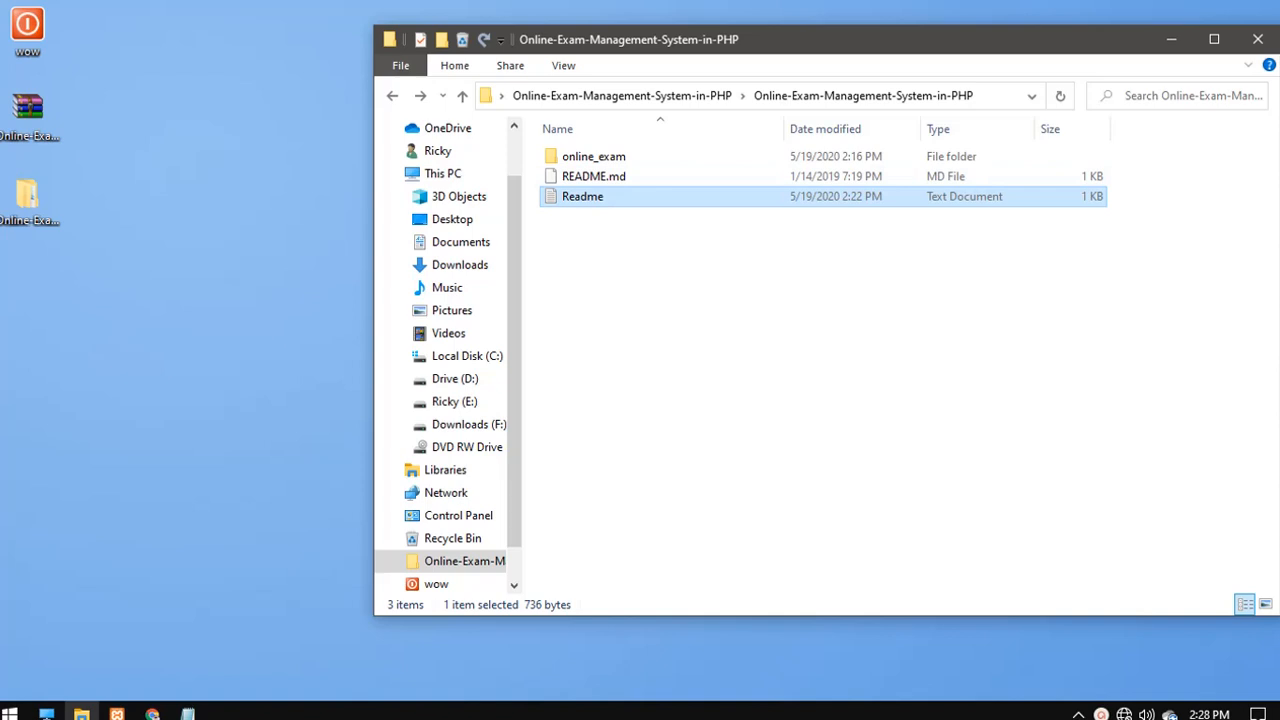
# - Copy the db_exam file name from online_exam\db and focus phpMyAdmin's new database name field
pyautogui.doubleClick(594, 156)
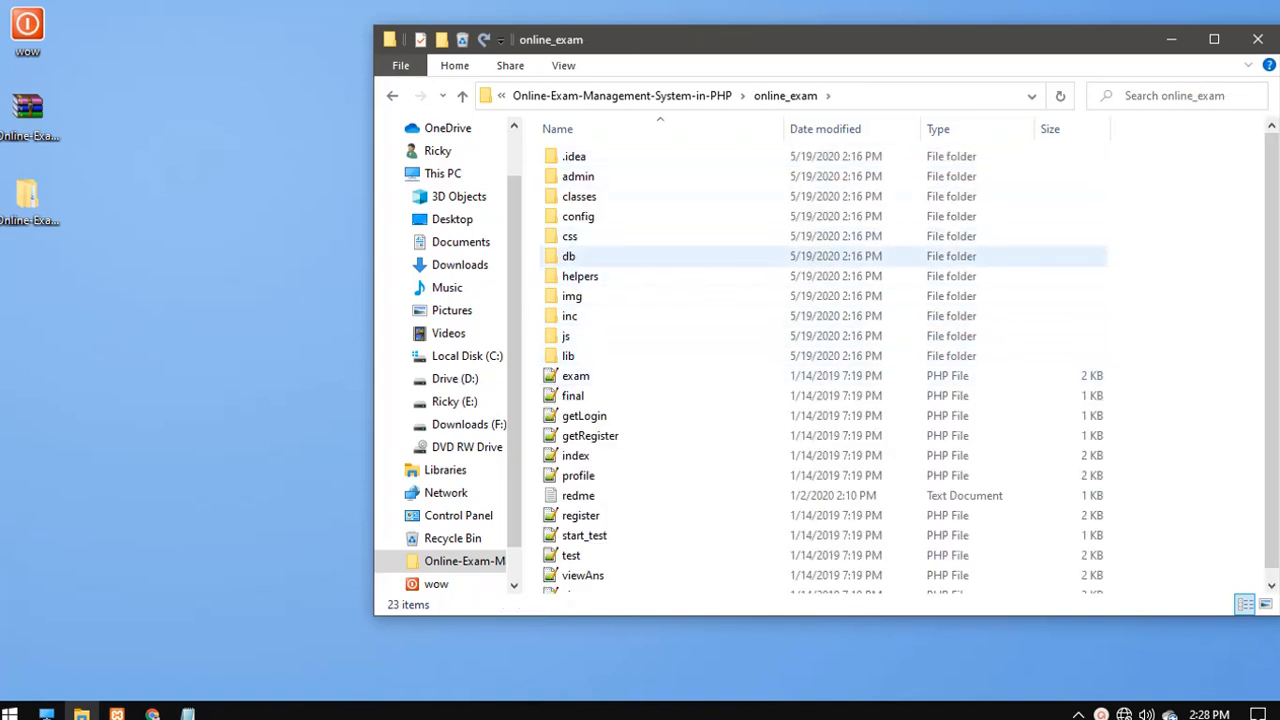
pyautogui.doubleClick(570, 256)
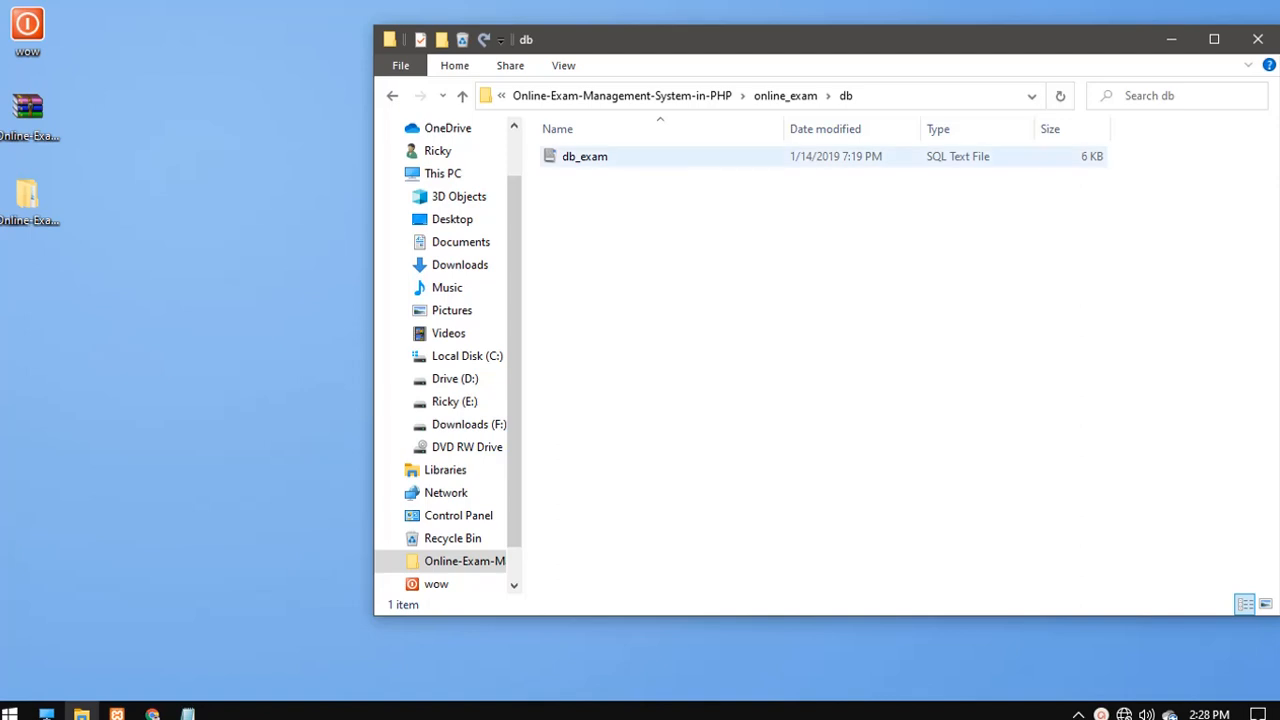
pyautogui.rightClick(567, 158)
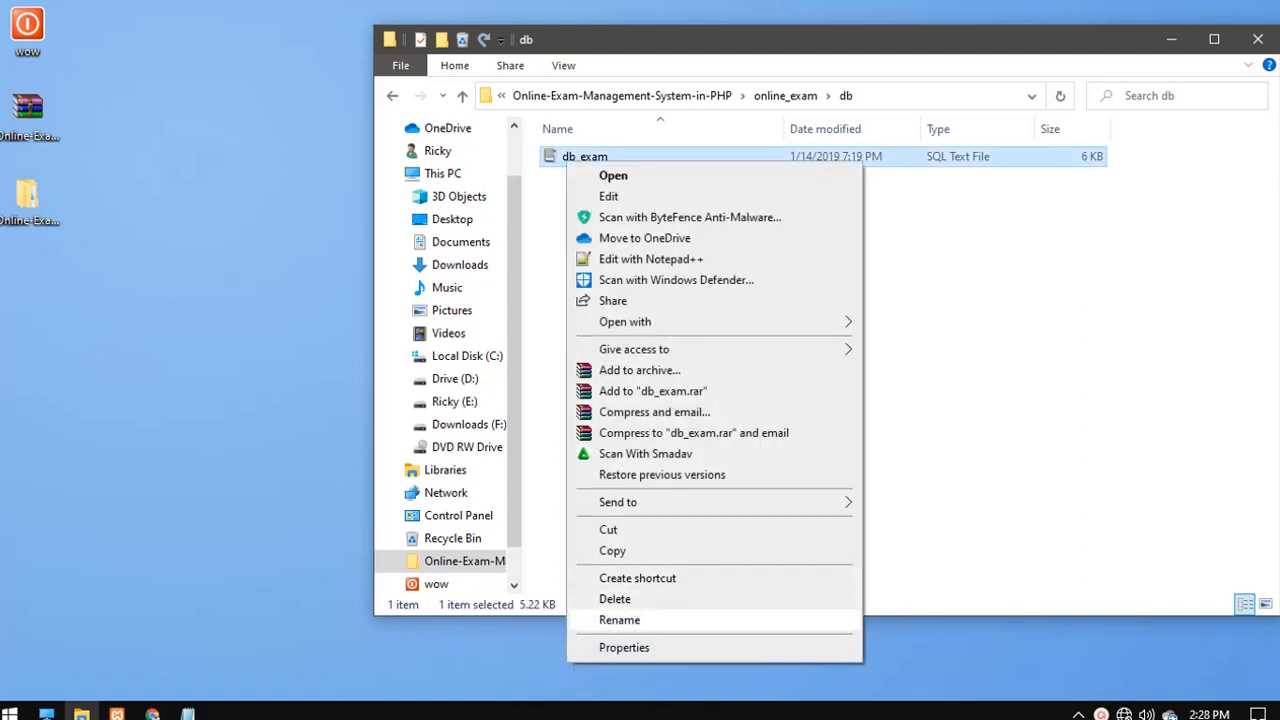
pyautogui.click(619, 620)
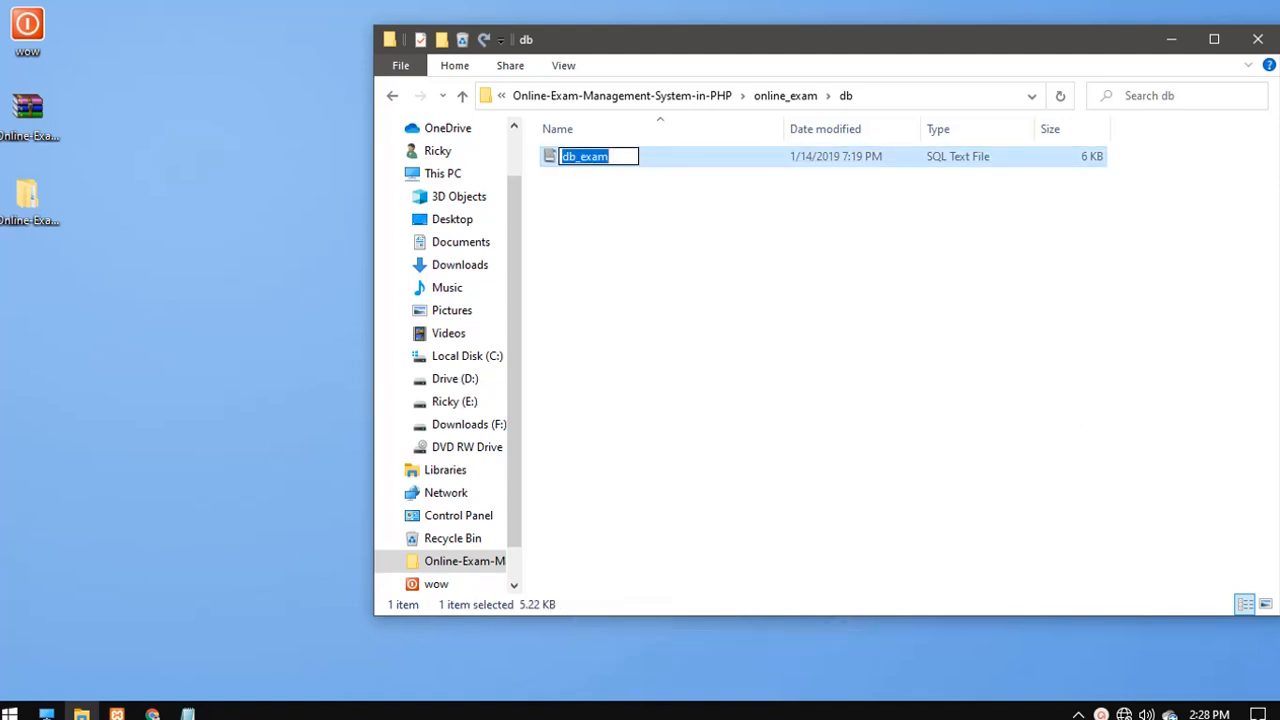
pyautogui.rightClick(595, 158)
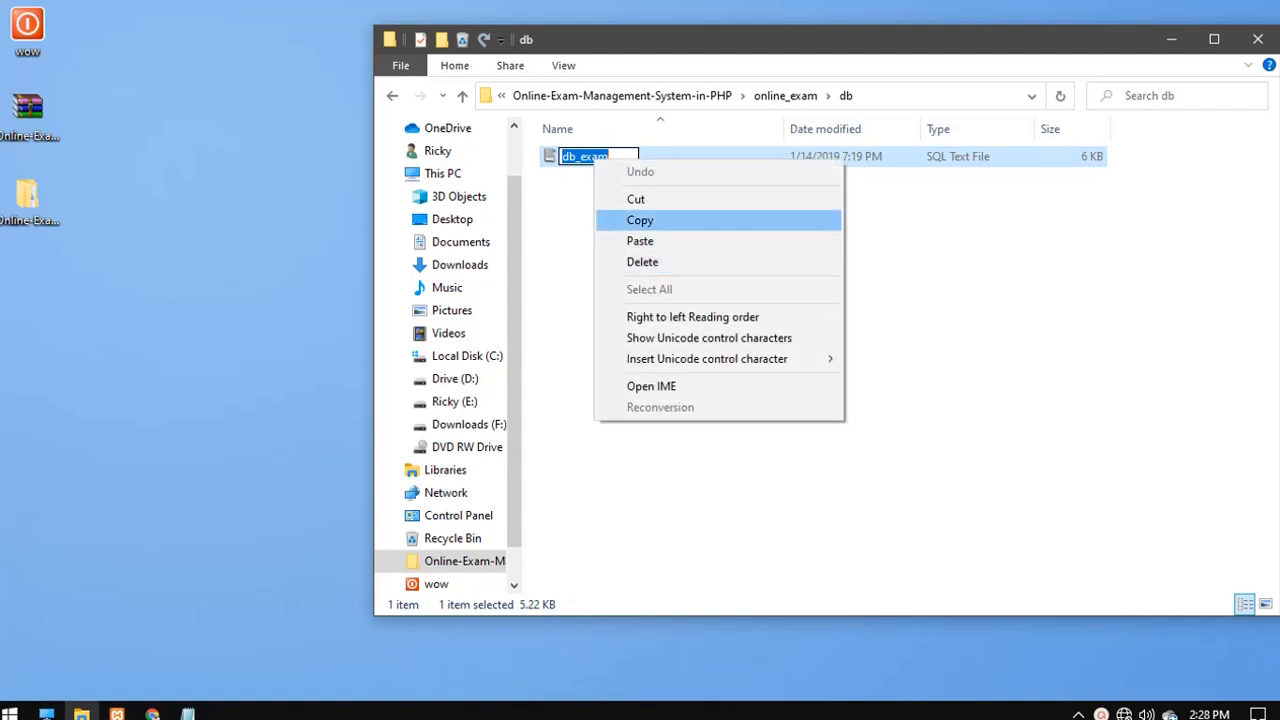
pyautogui.click(640, 220)
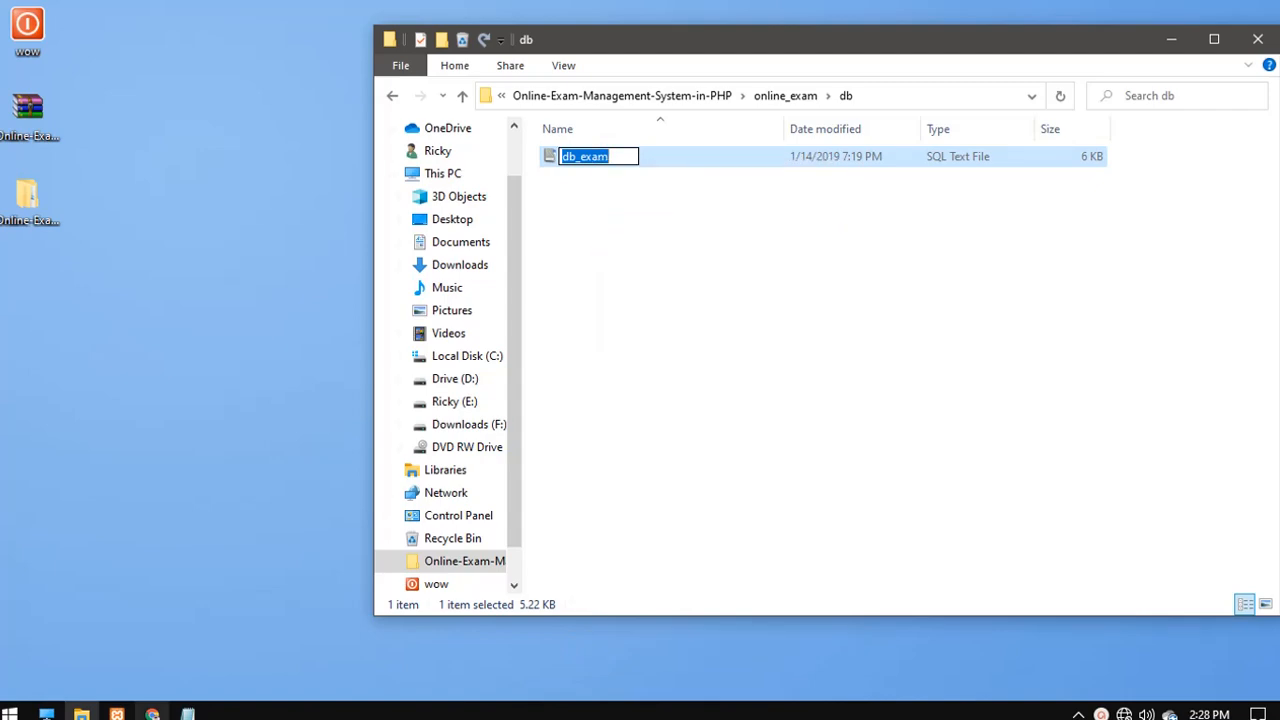
pyautogui.click(152, 714)
pyautogui.click(258, 258)
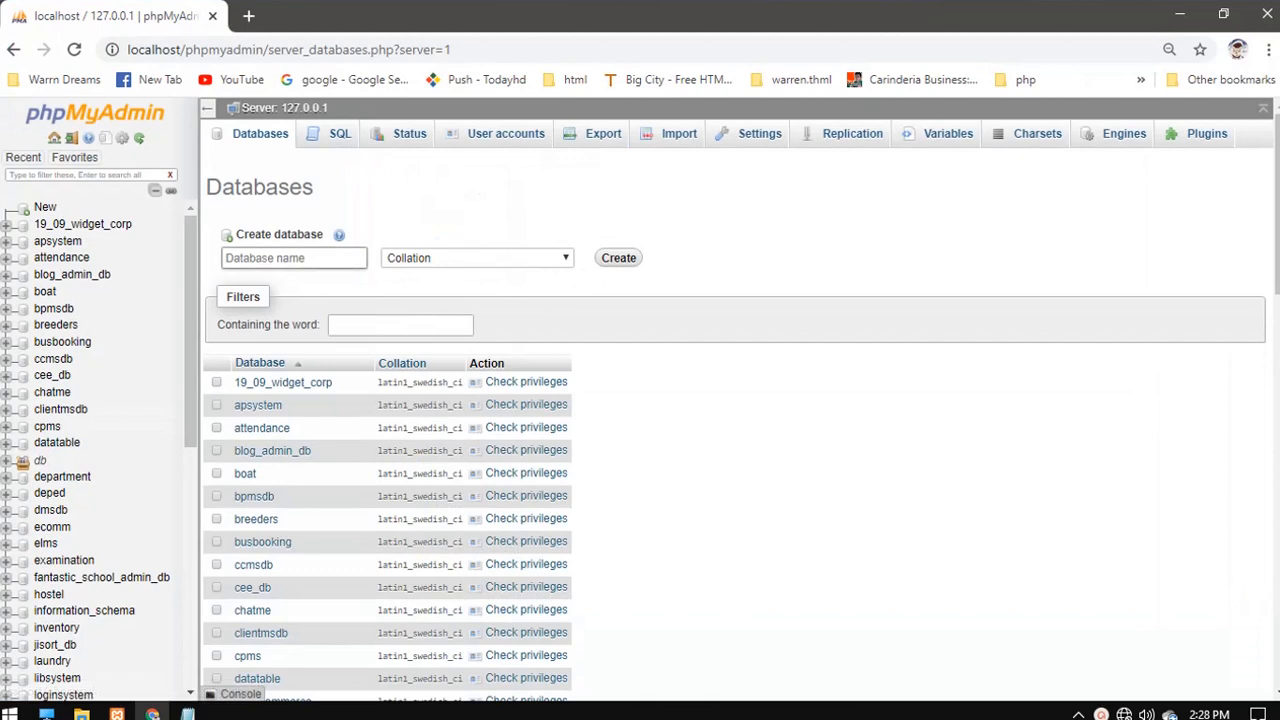
# - Paste db_exam as the database name, create it, and go to its Import page
pyautogui.rightClick(259, 261)
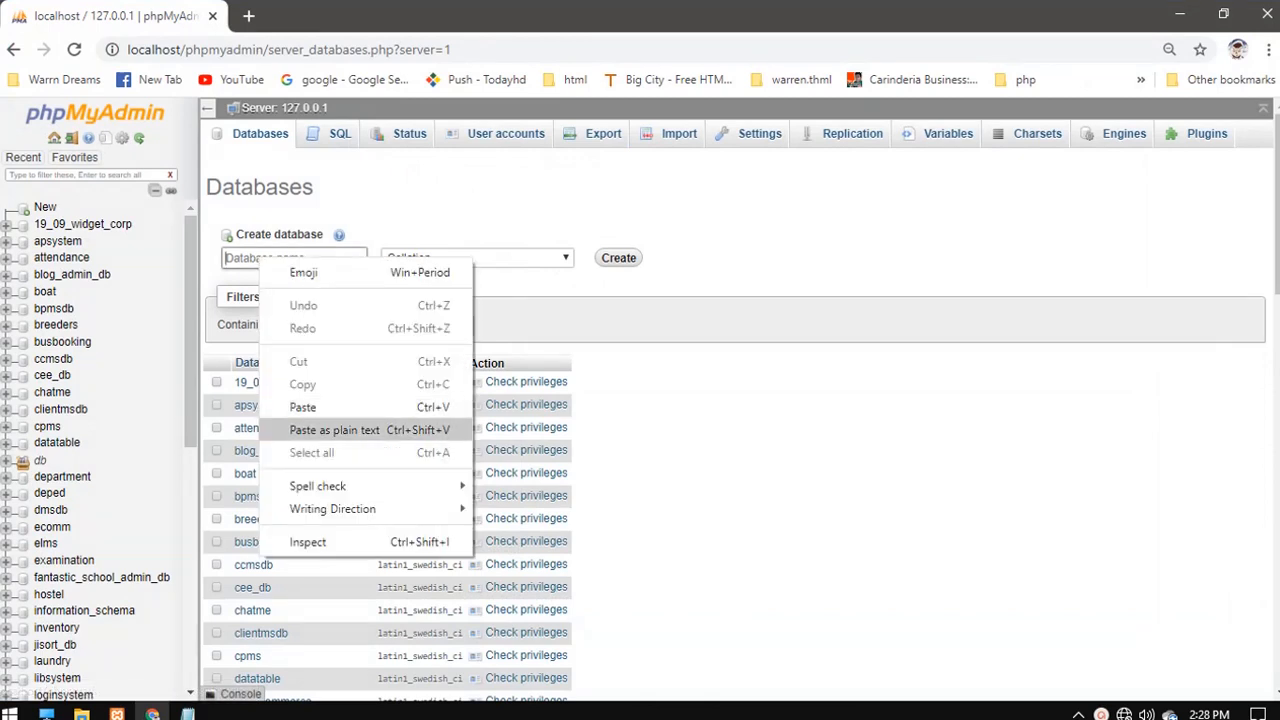
pyautogui.click(303, 407)
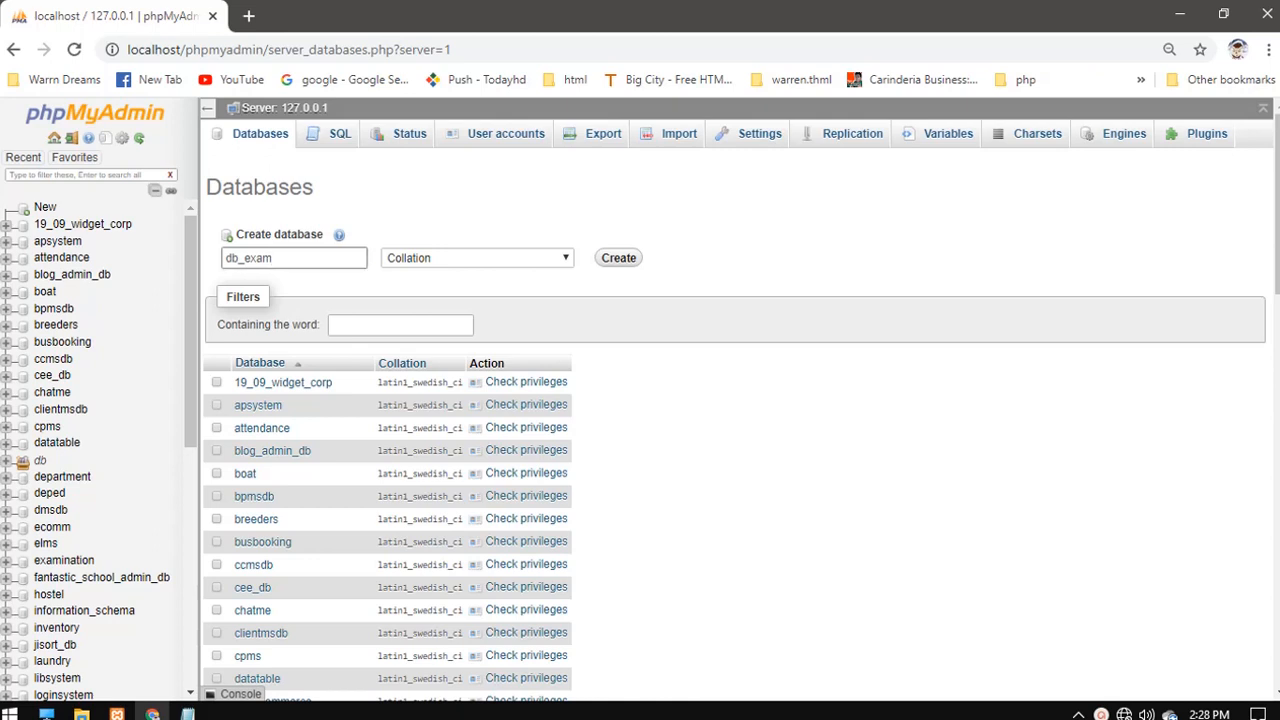
pyautogui.press('Return')
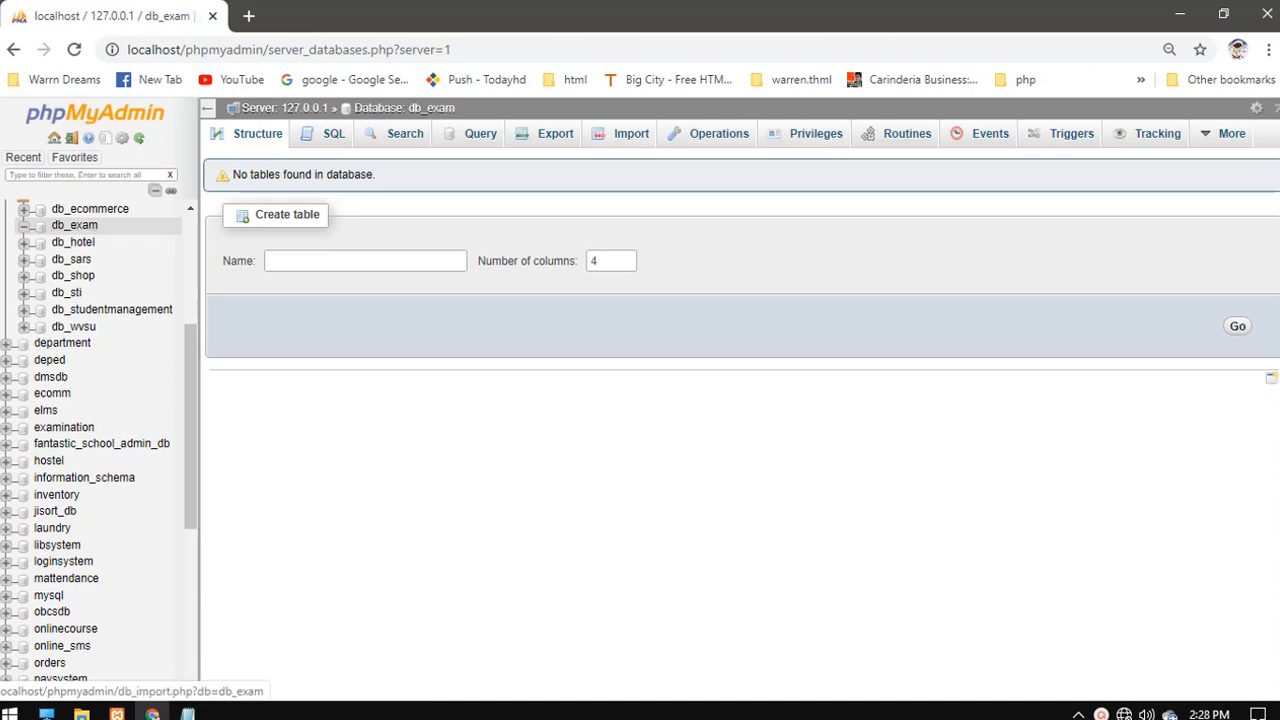
pyautogui.click(631, 133)
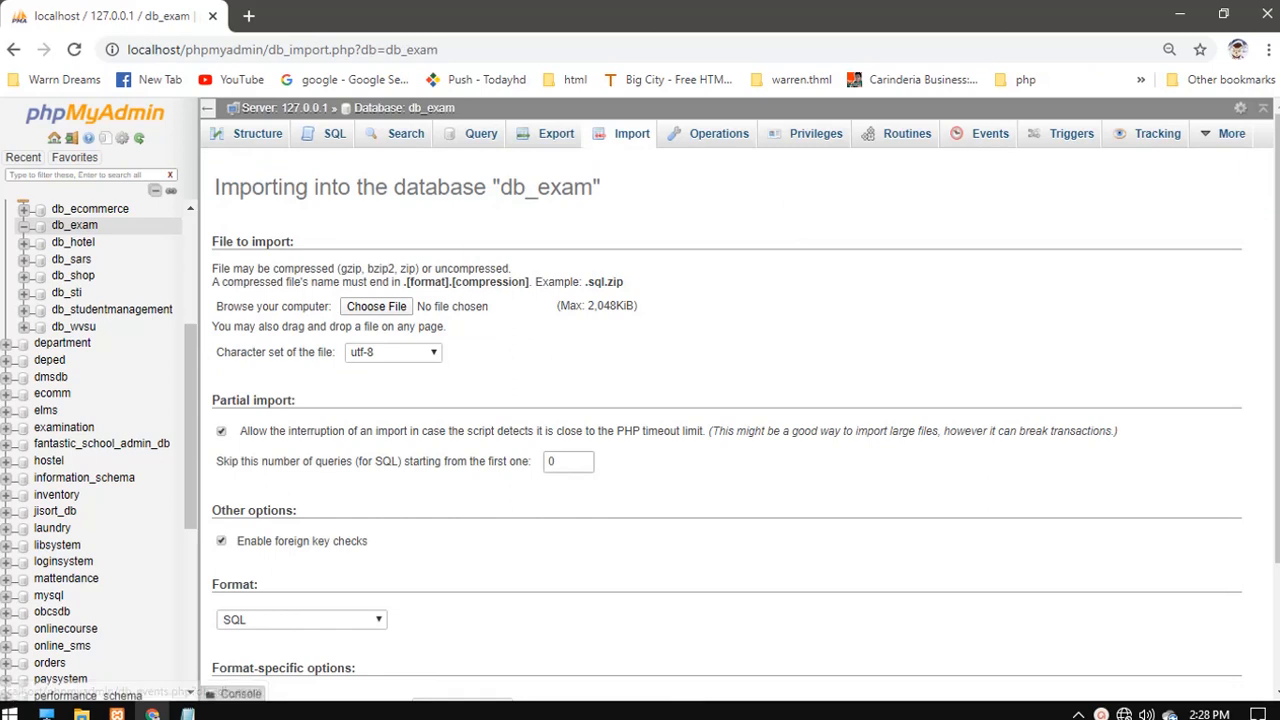
# - Choose db_exam.sql from the project's online_exam\db folder as the import file
pyautogui.hotkey('alt', 'Tab')
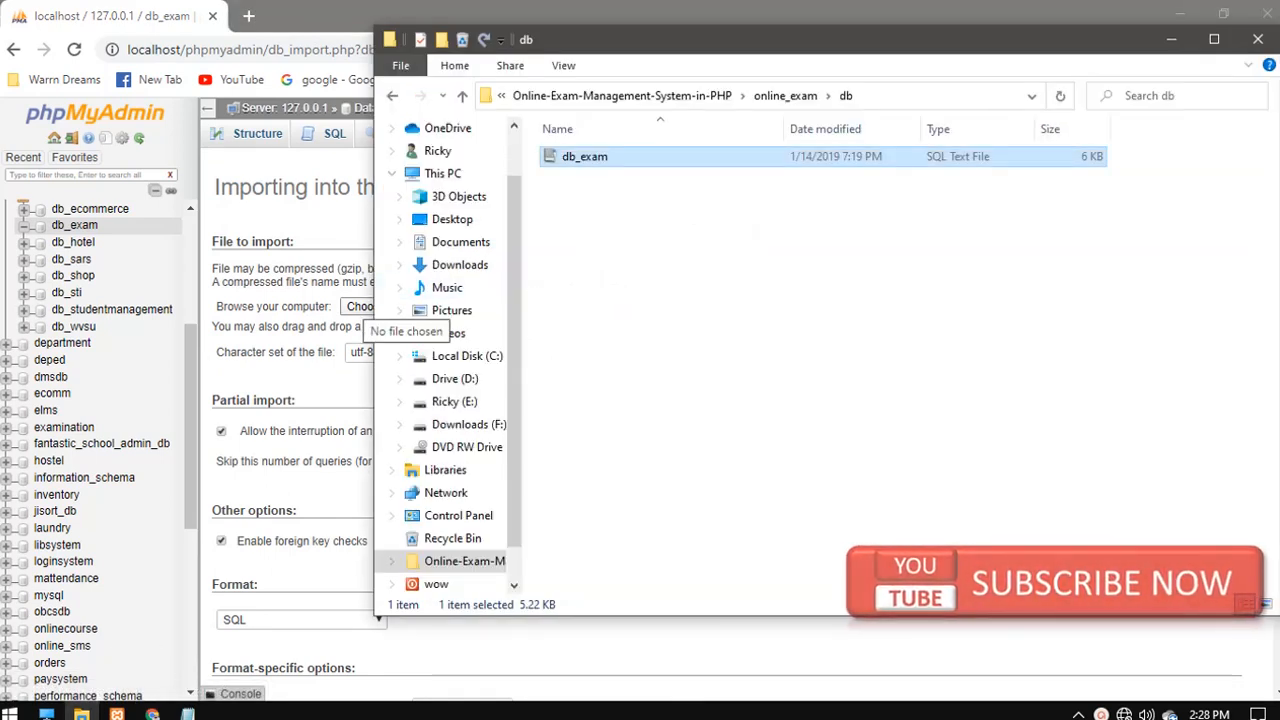
pyautogui.click(361, 306)
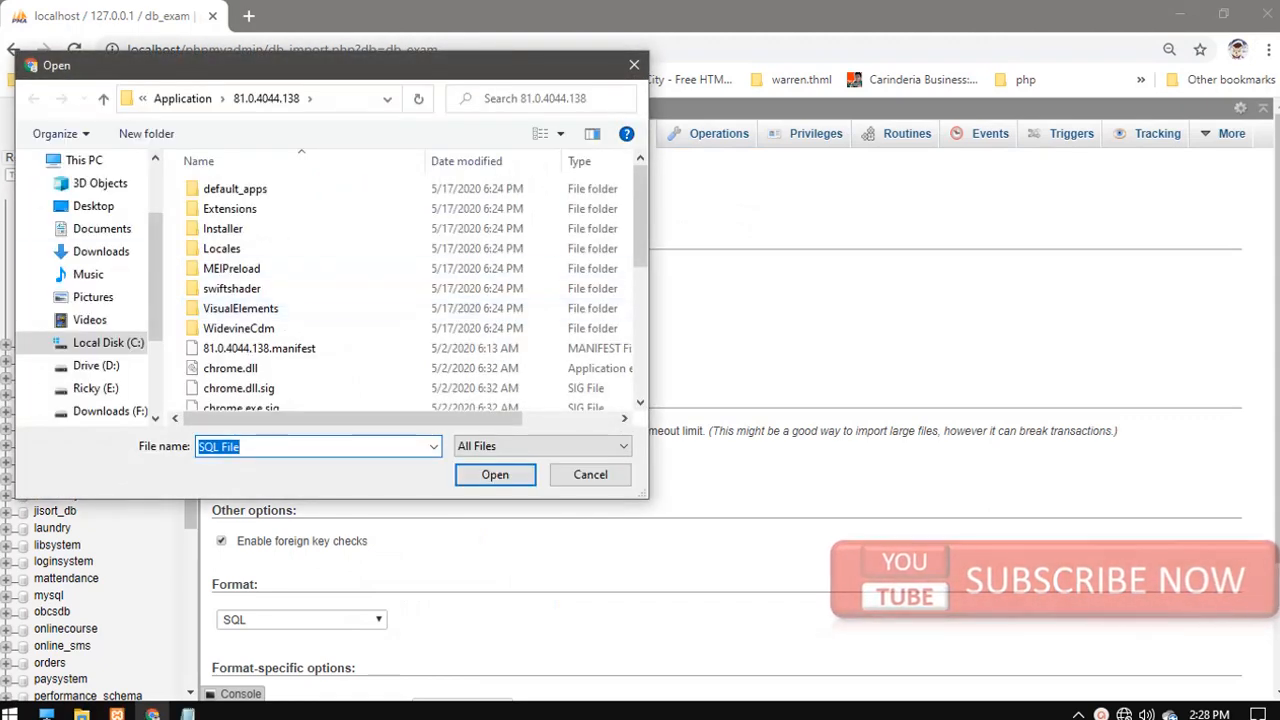
pyautogui.click(93, 205)
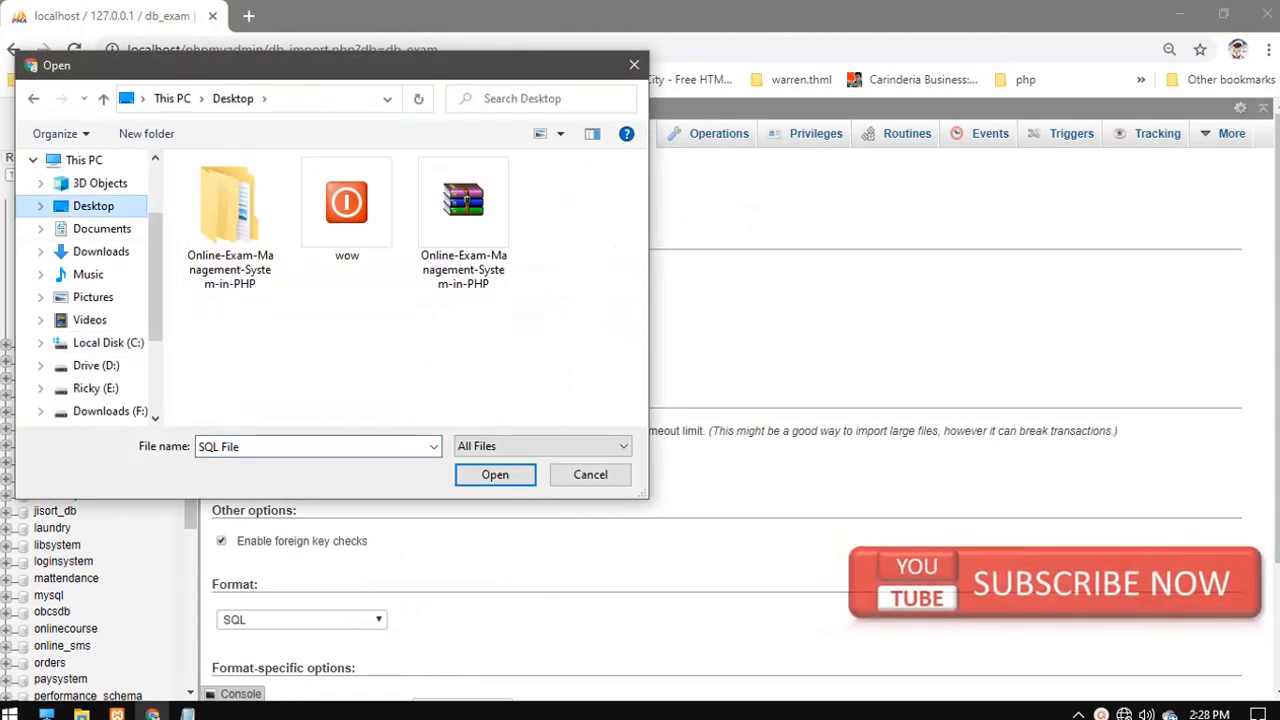
pyautogui.doubleClick(230, 222)
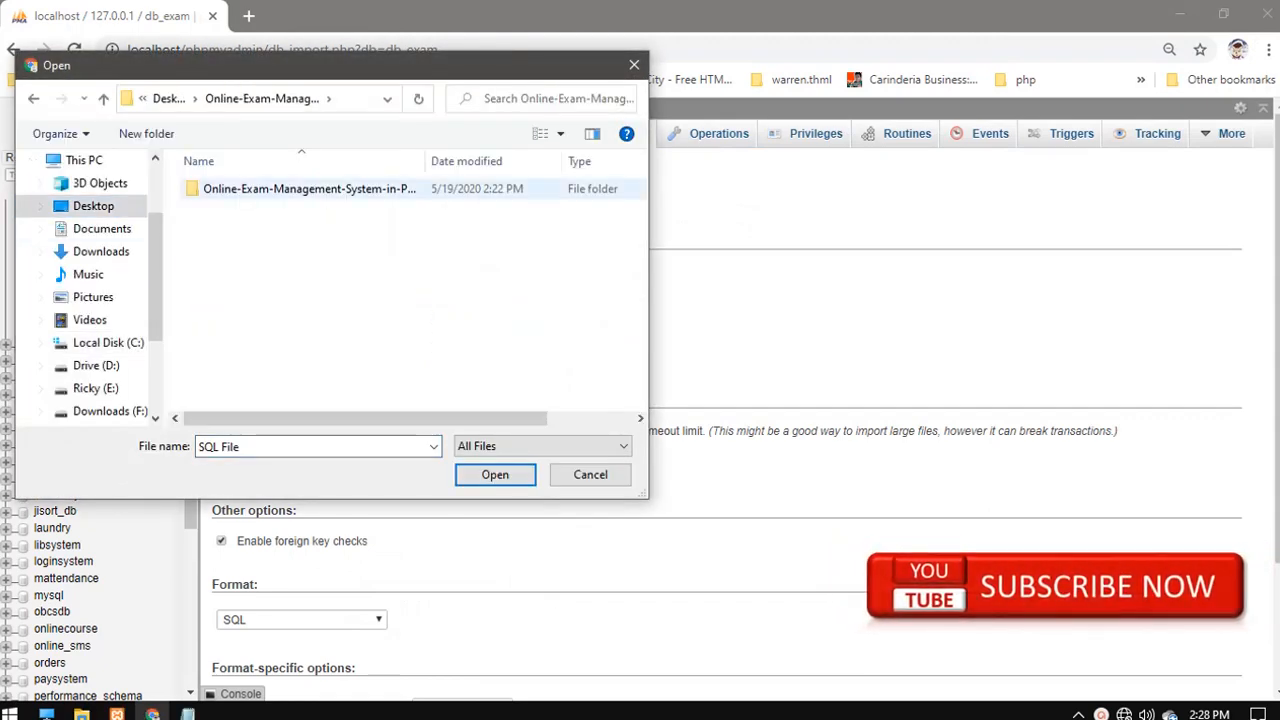
pyautogui.doubleClick(260, 188)
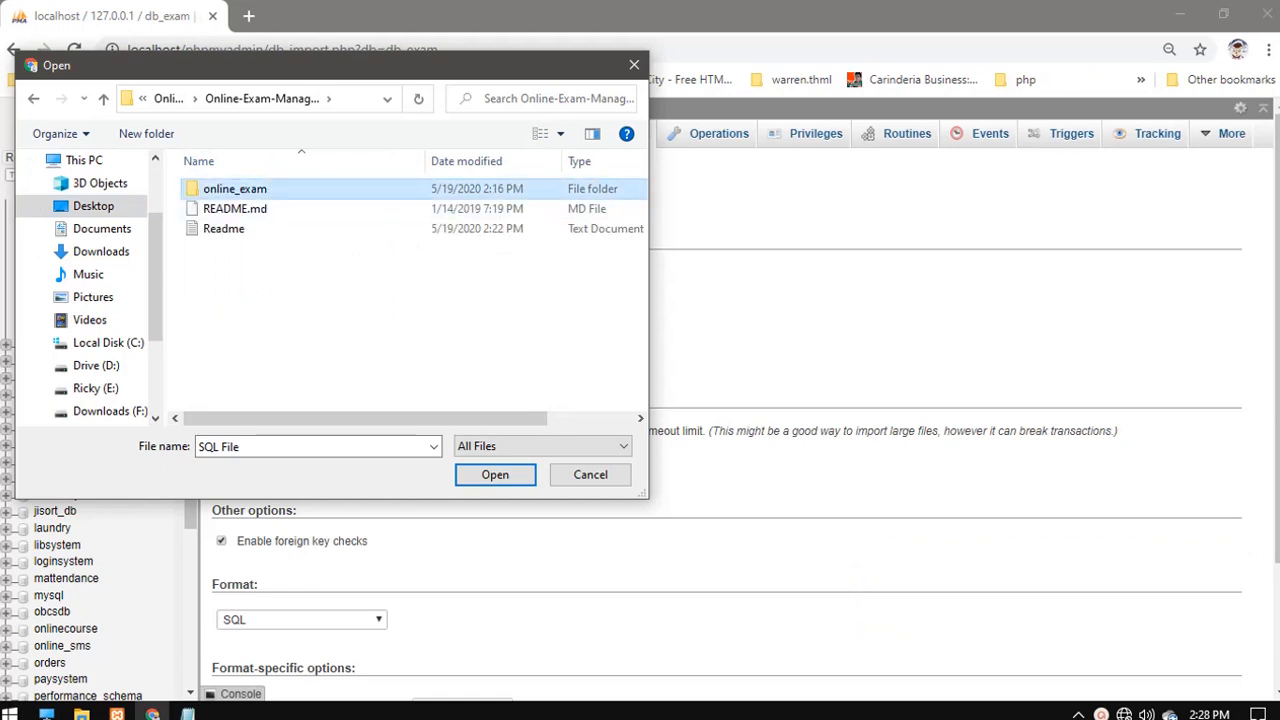
pyautogui.doubleClick(260, 188)
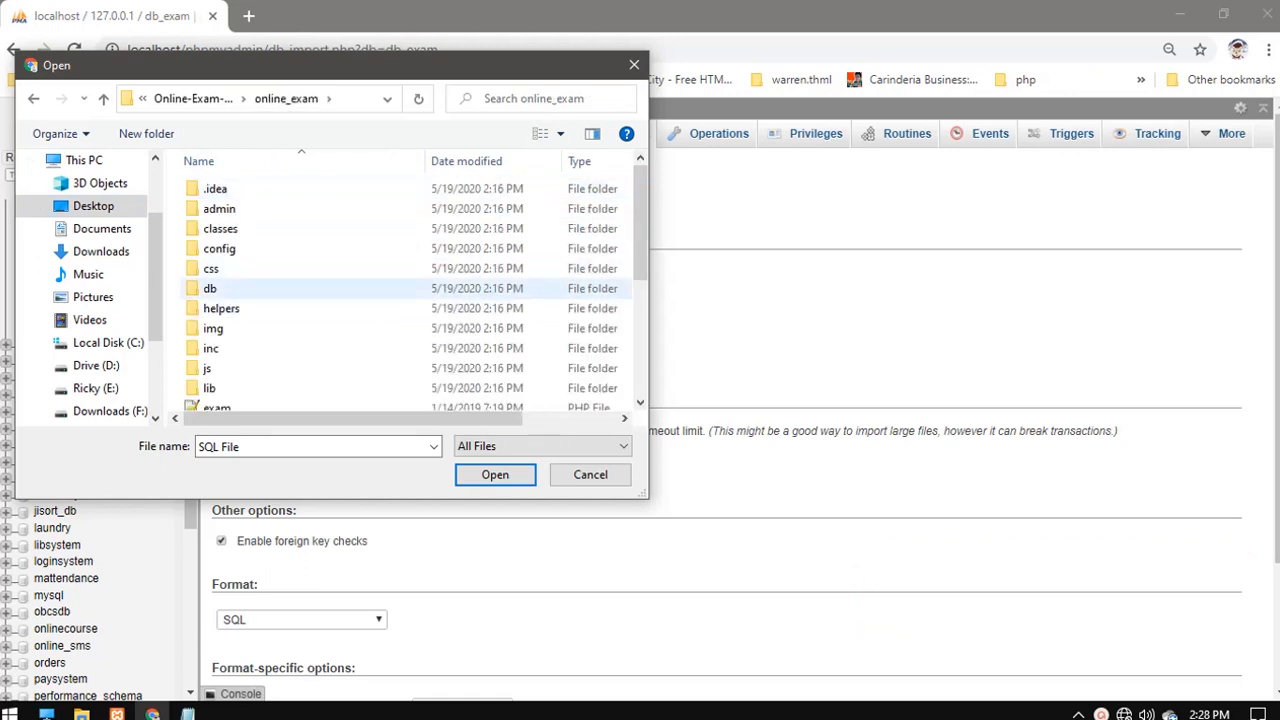
pyautogui.doubleClick(210, 288)
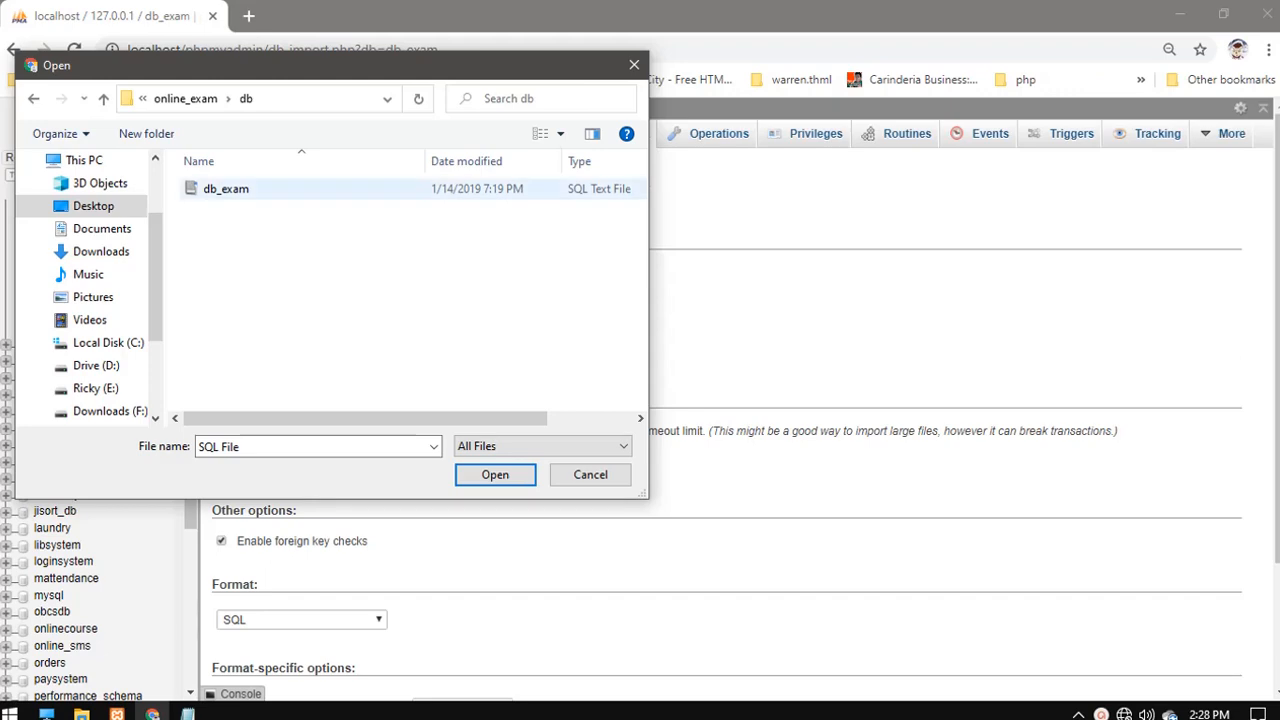
pyautogui.click(226, 189)
pyautogui.click(495, 474)
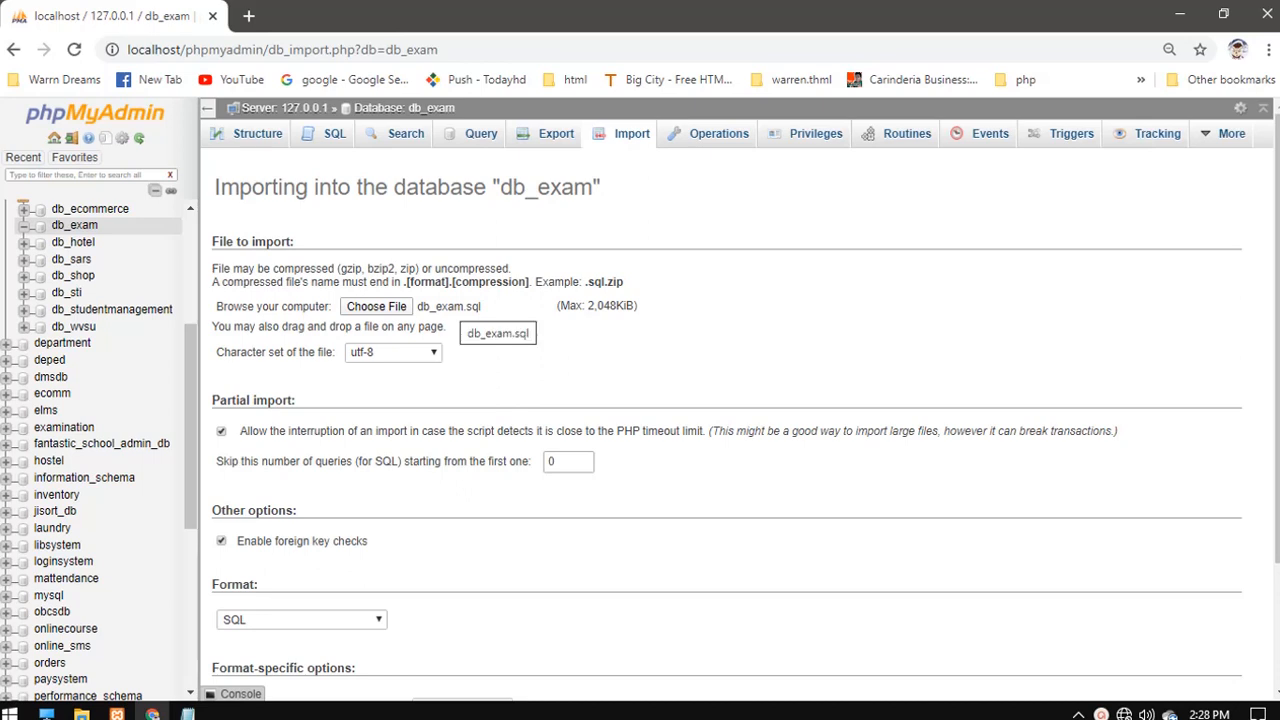
# - Scroll down and run the import of db_exam.sql
pyautogui.scroll(-1, 399, 405)
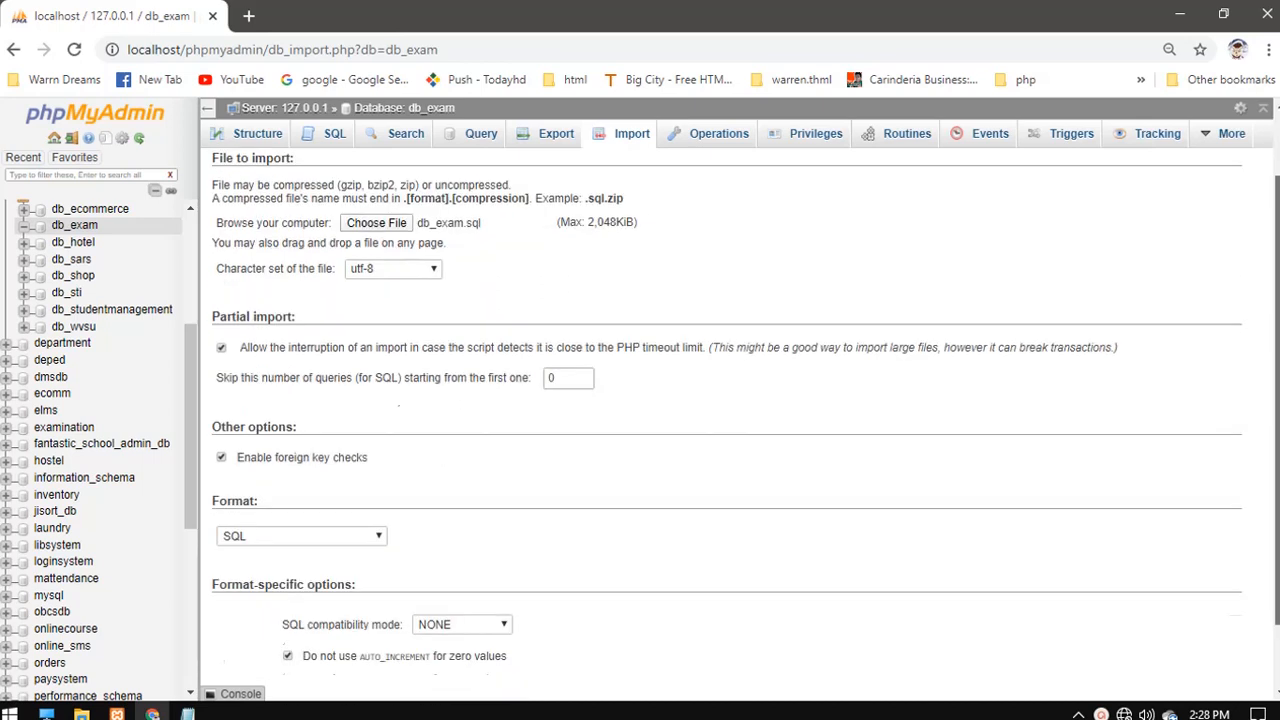
pyautogui.scroll(-1, 399, 405)
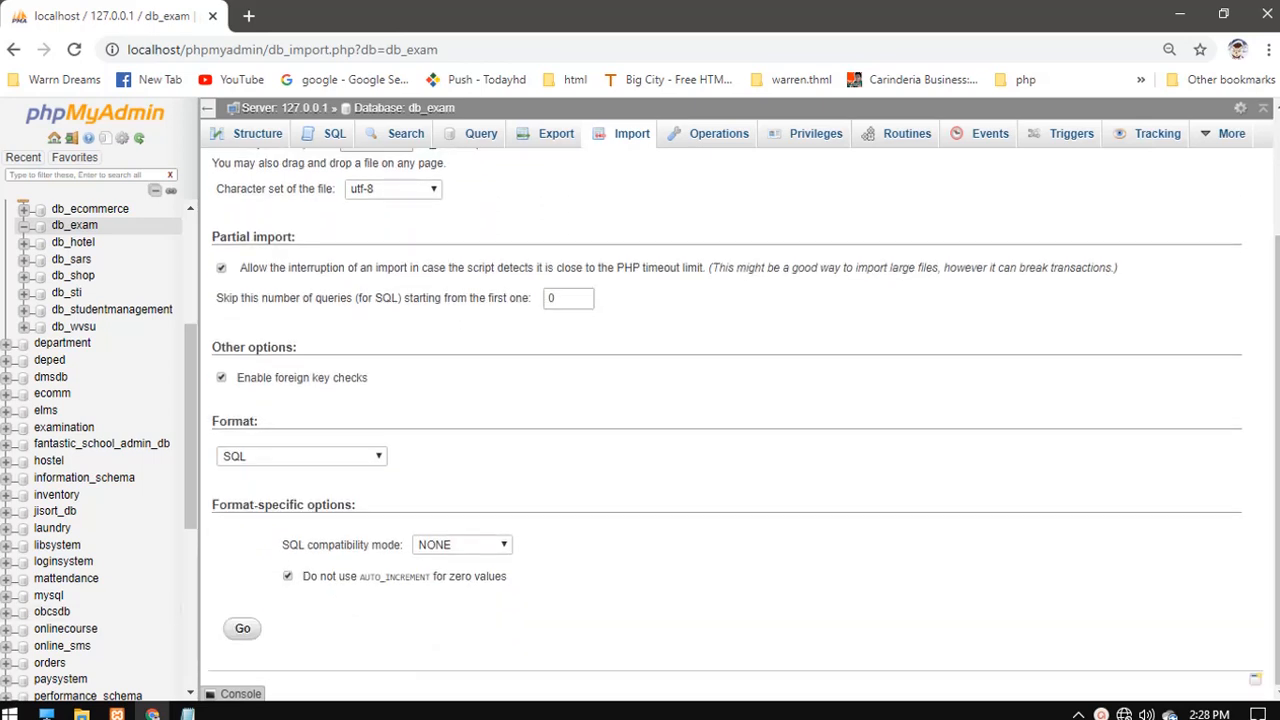
pyautogui.click(242, 628)
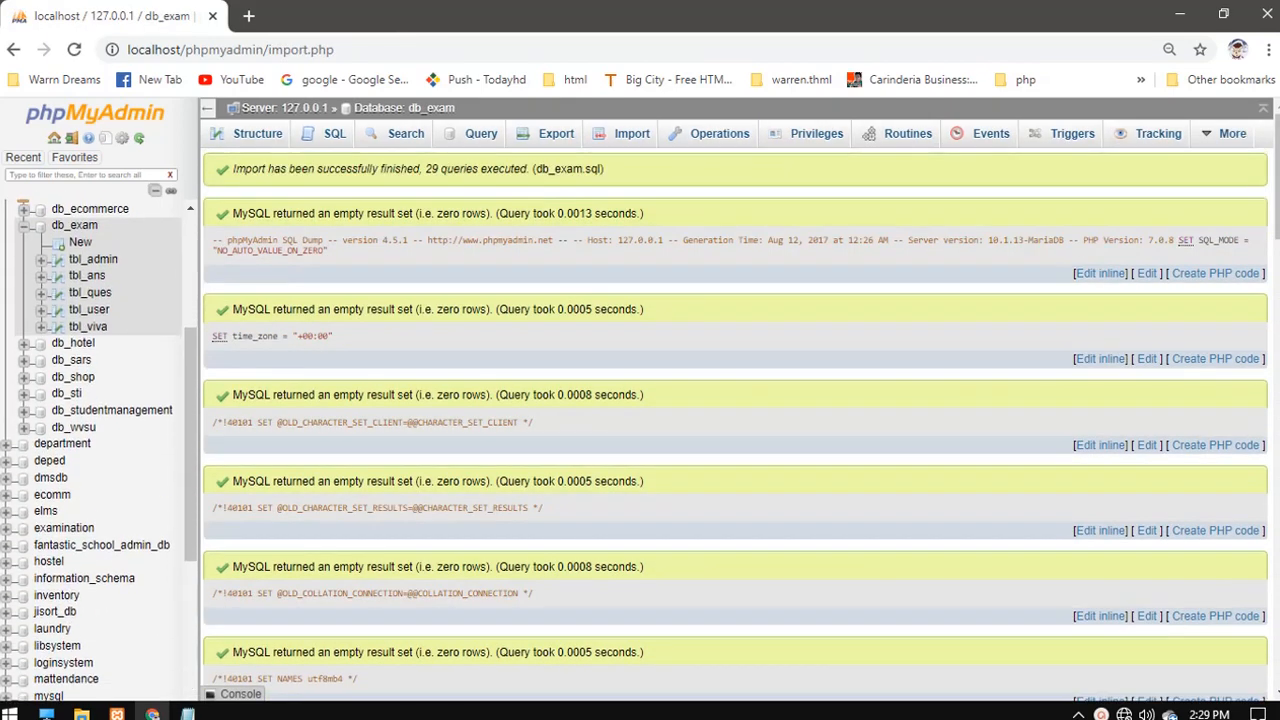
# - Add the line 'succes import' under 'type localhost' in the Notepad note, then minimize it
pyautogui.moveTo(187, 713)
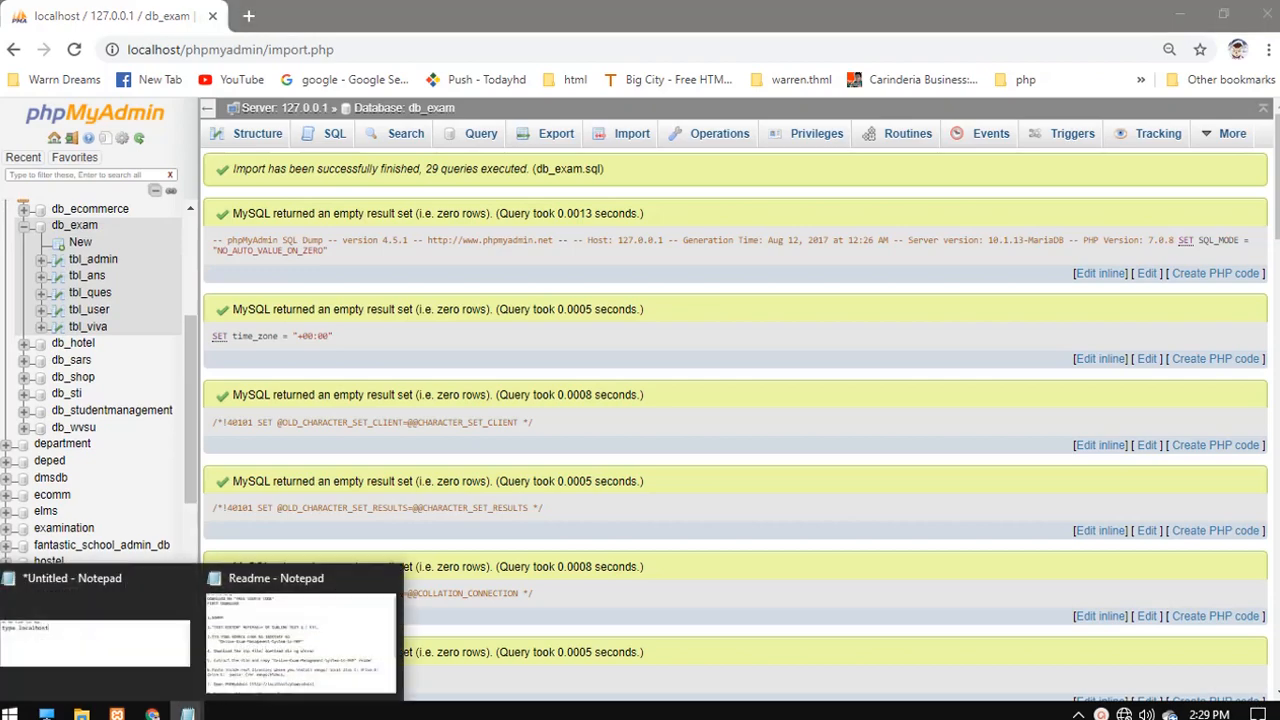
pyautogui.click(95, 630)
pyautogui.press('Return')
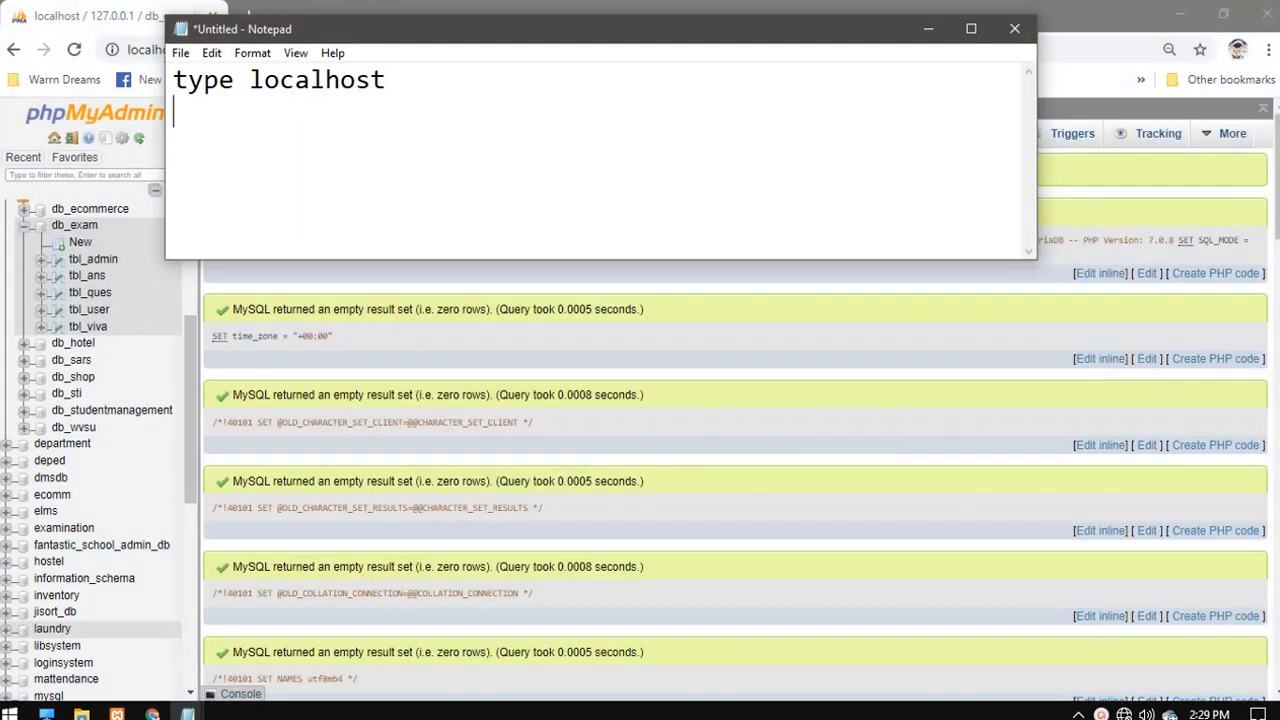
pyautogui.write('succe')
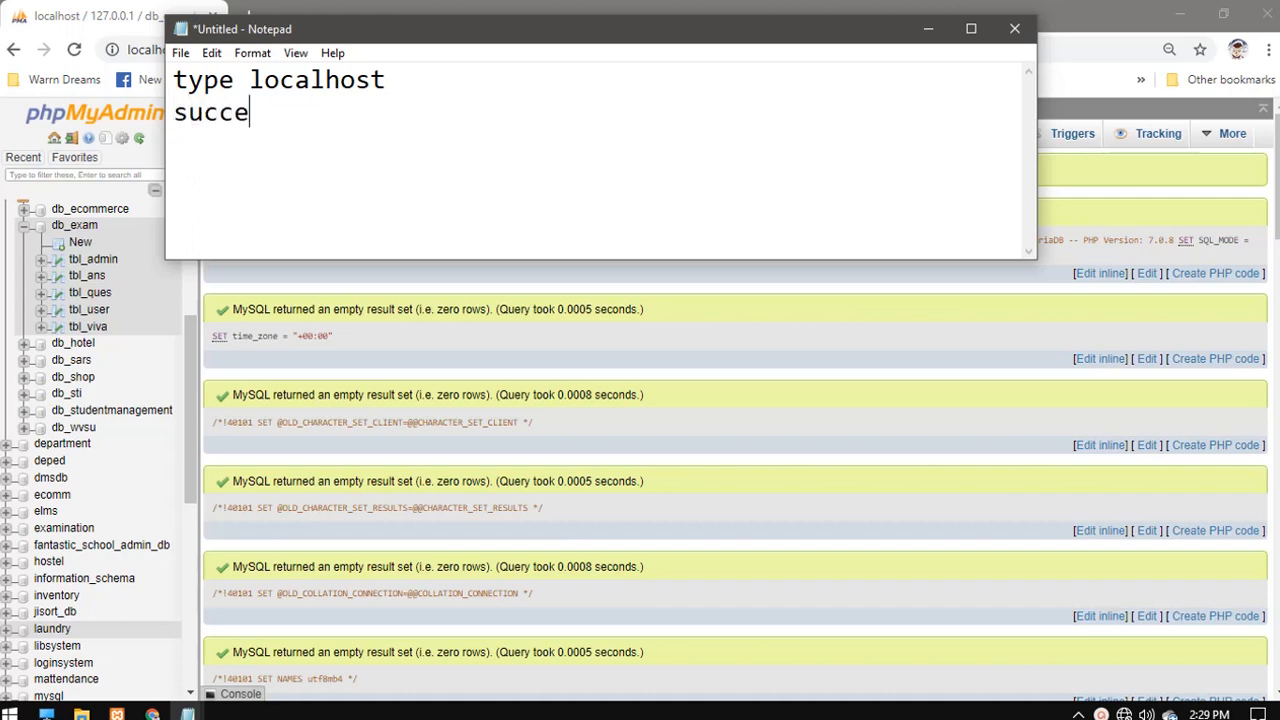
pyautogui.write('s impo')
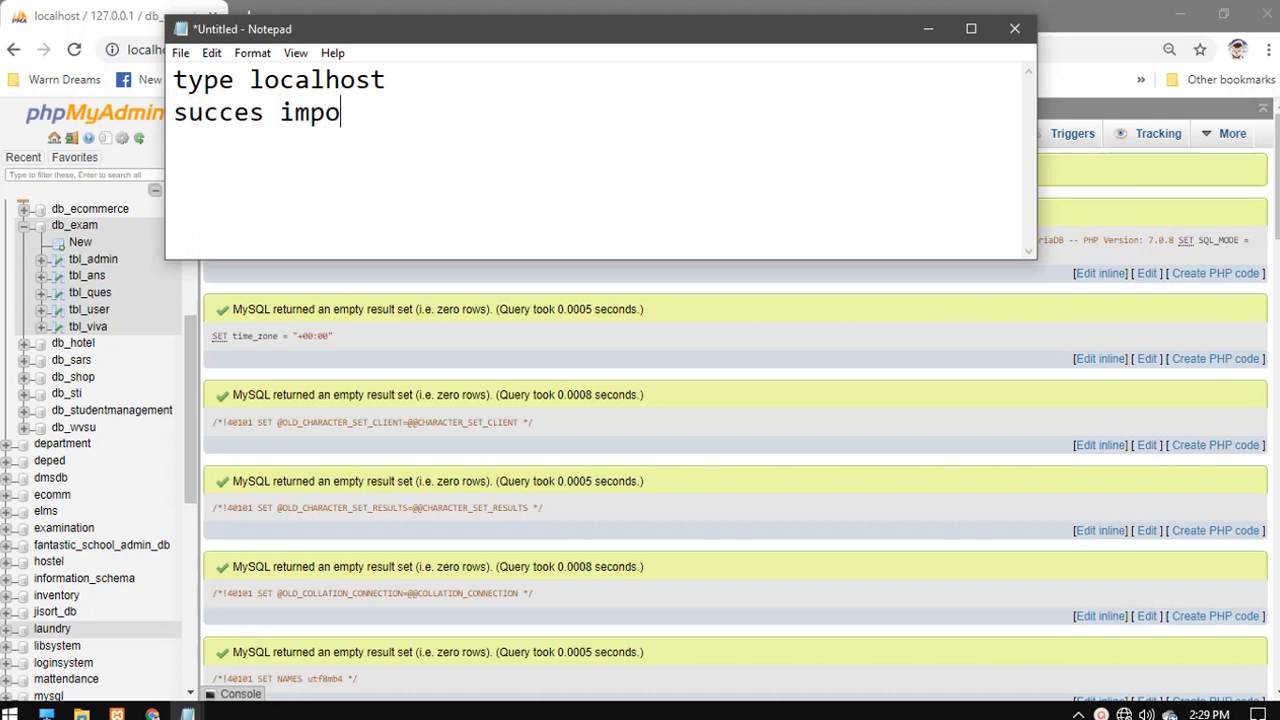
pyautogui.write('rt')
pyautogui.click(928, 28)
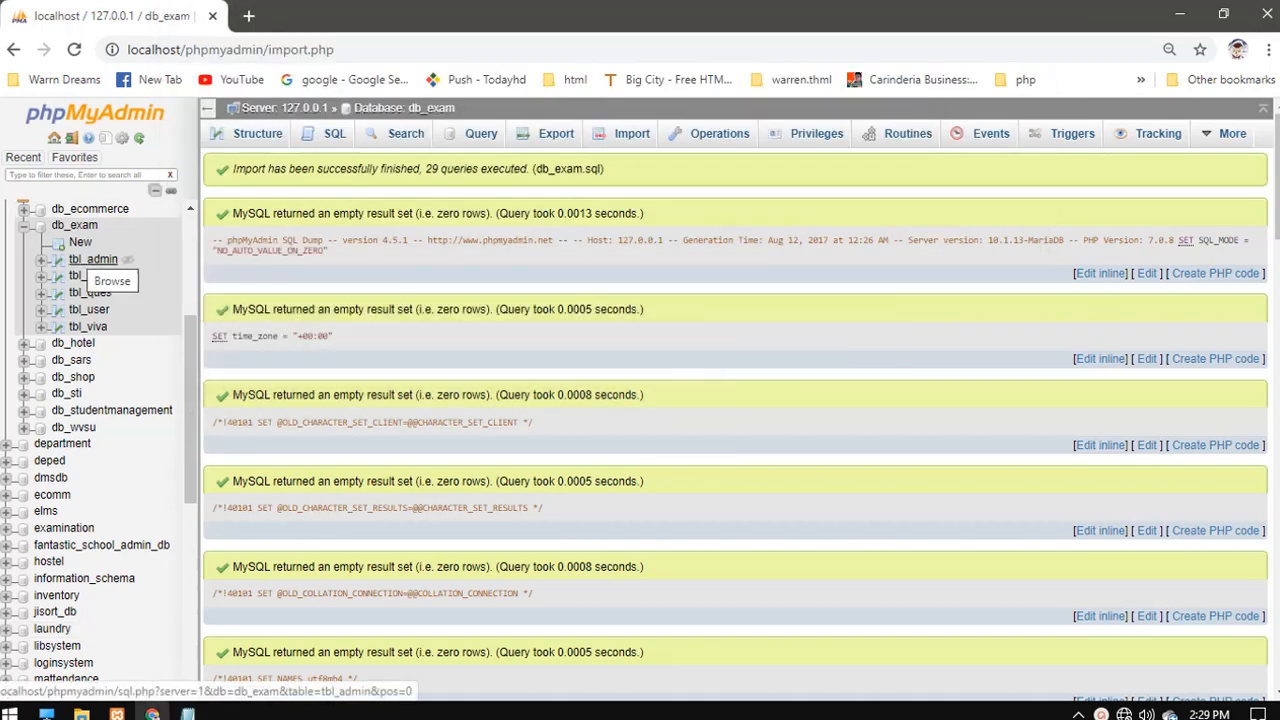
# - Browse the tbl_admin, tbl_ans and tbl_user tables in db_exam, then minimize Chrome
pyautogui.click(93, 260)
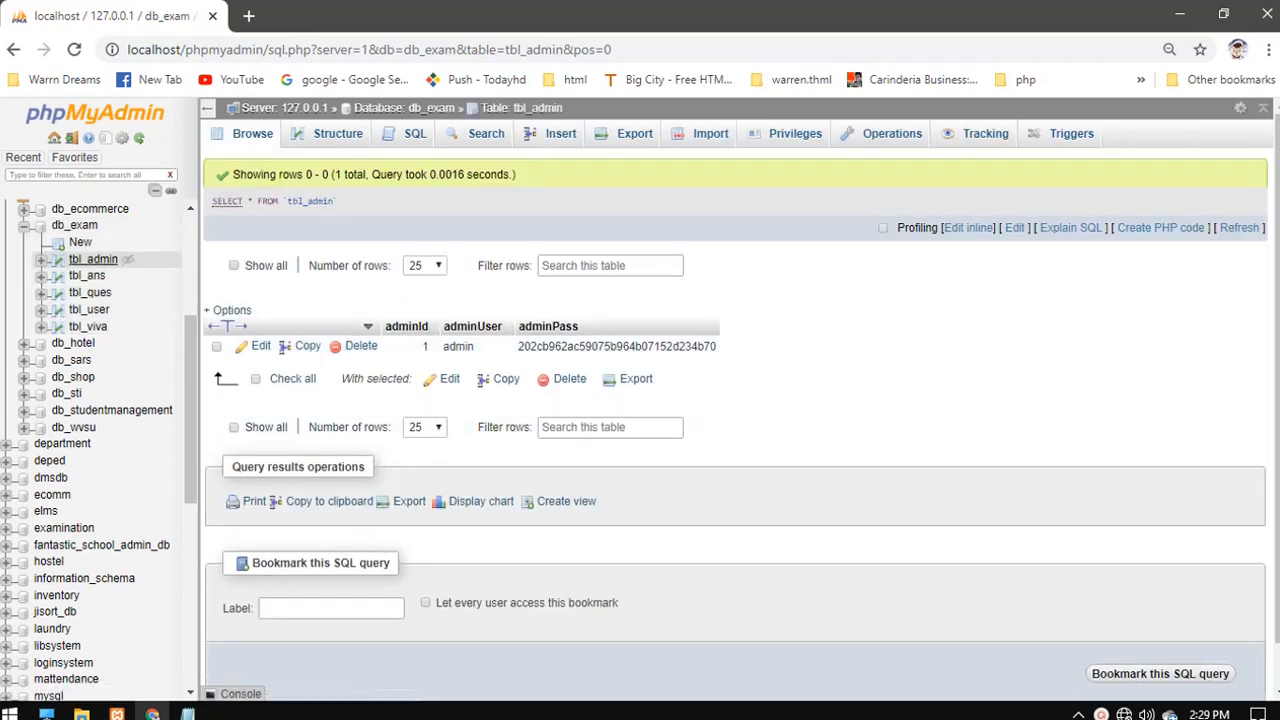
pyautogui.click(87, 276)
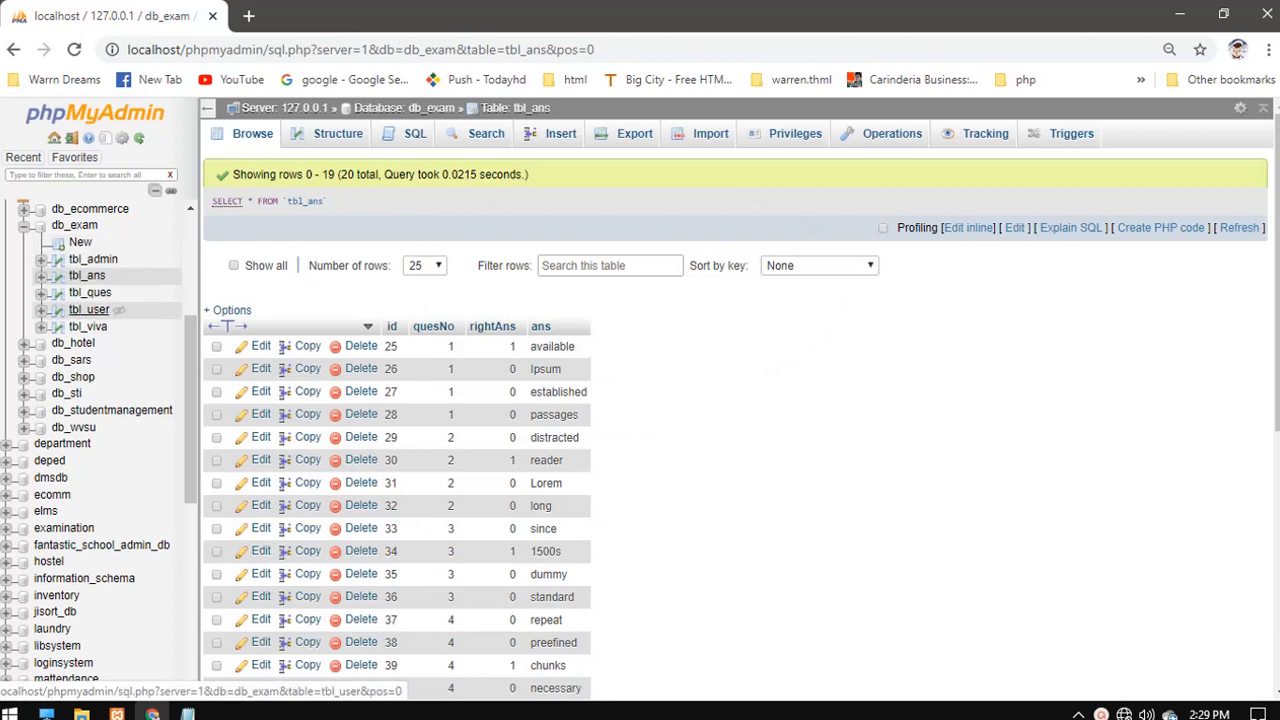
pyautogui.click(89, 310)
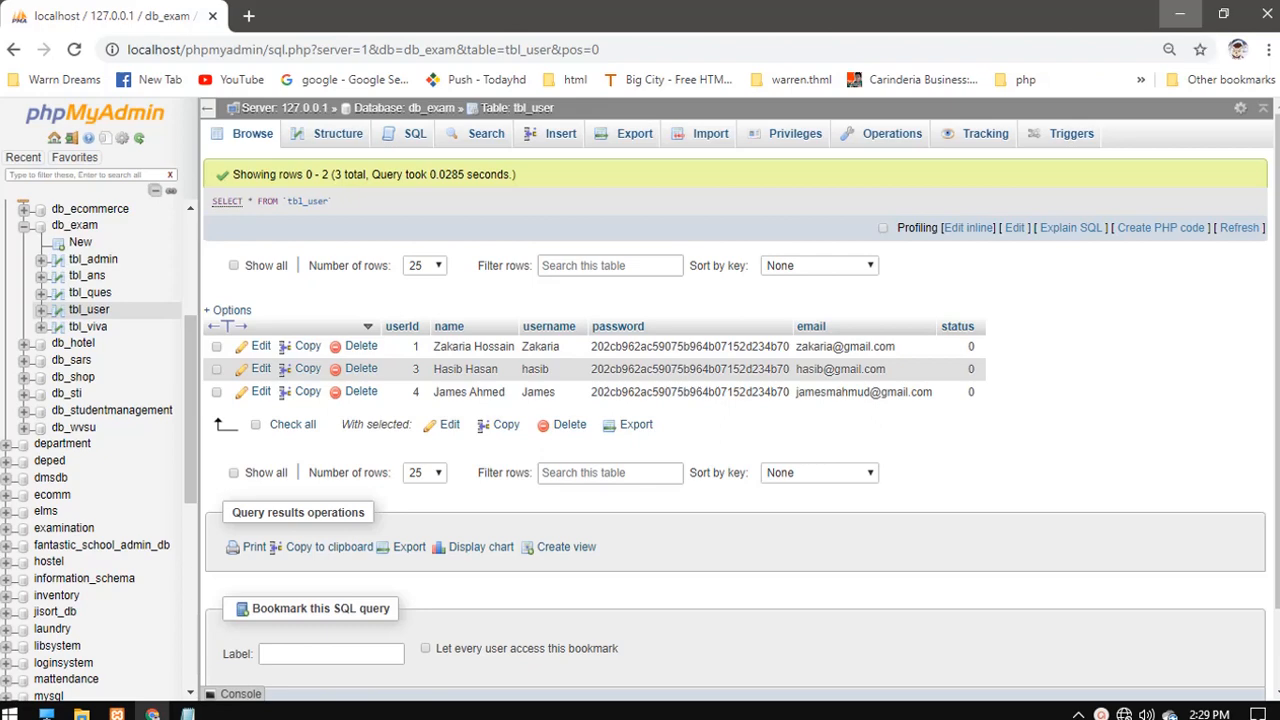
pyautogui.click(1180, 14)
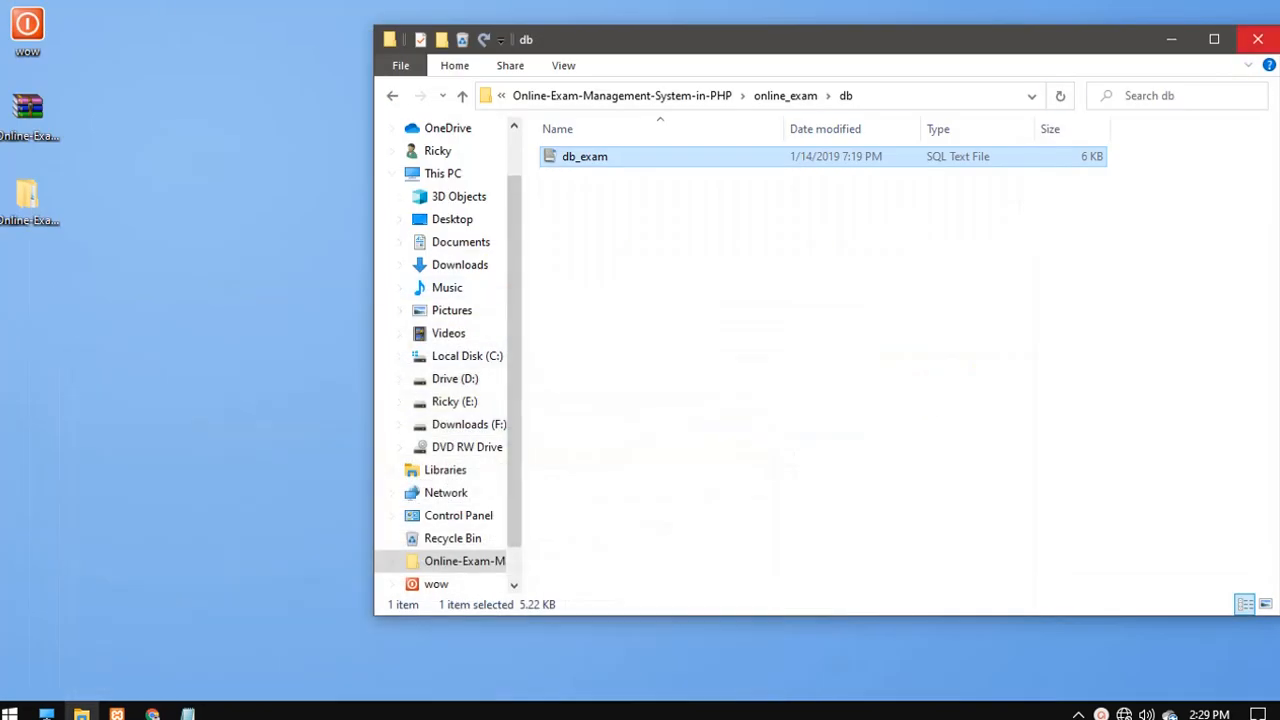
pyautogui.click(1258, 39)
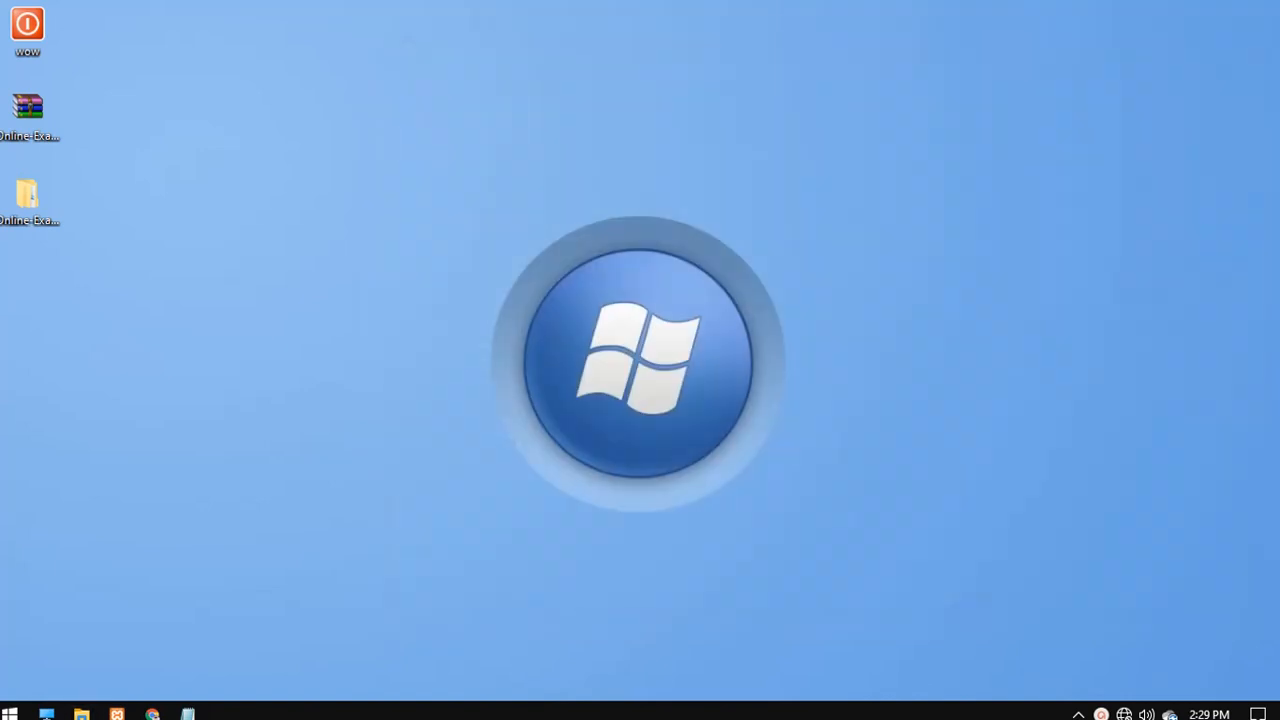
pyautogui.moveTo(187, 712)
pyautogui.click(300, 630)
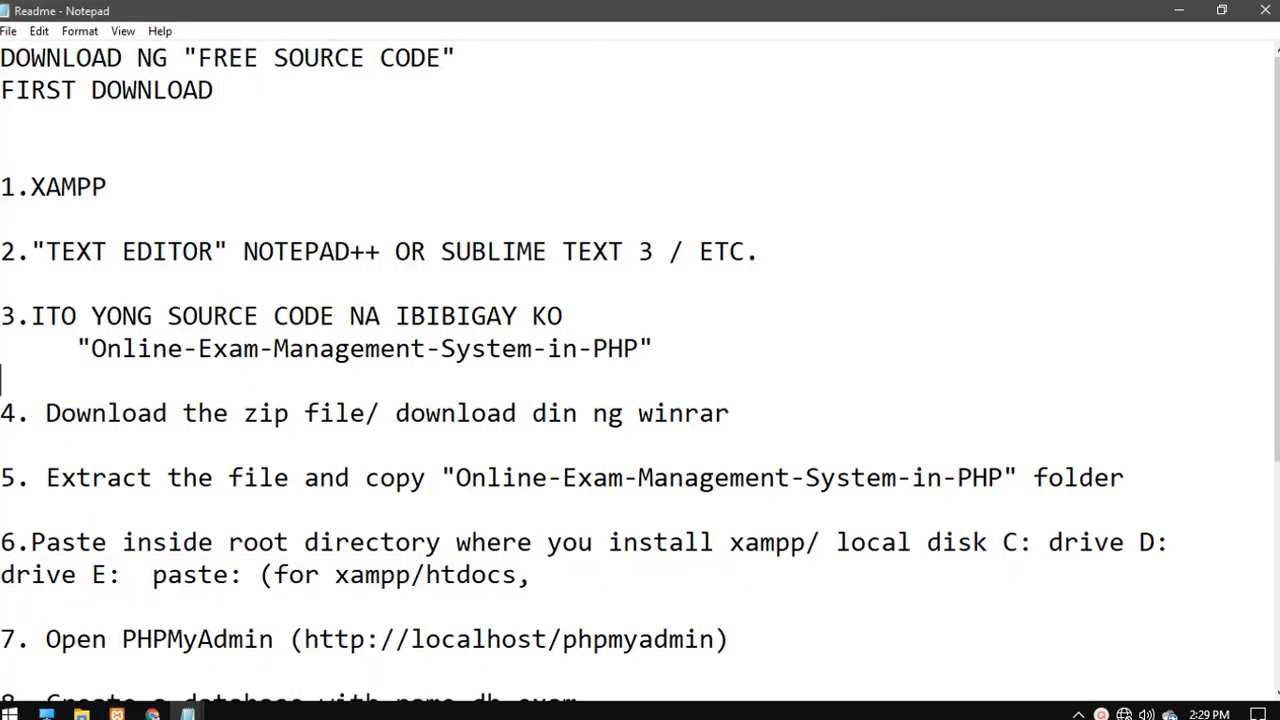
pyautogui.moveTo(45, 542); pyautogui.dragTo(532, 575)
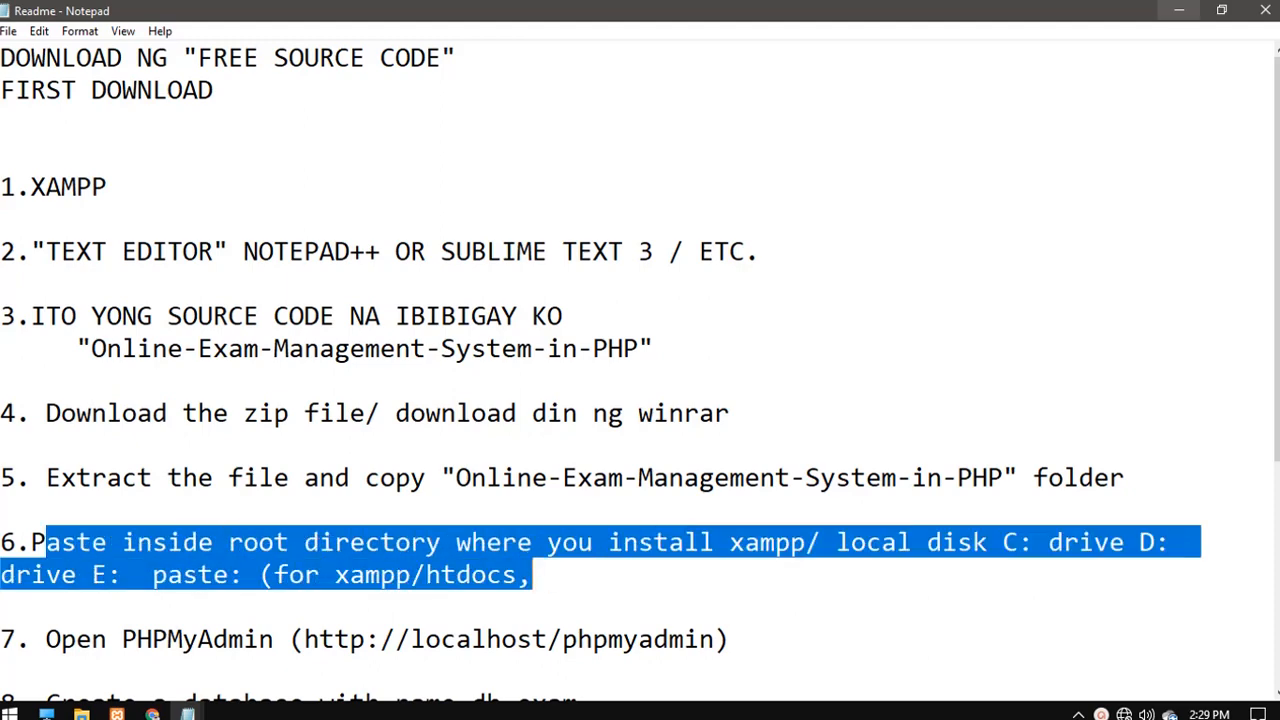
pyautogui.click(1179, 10)
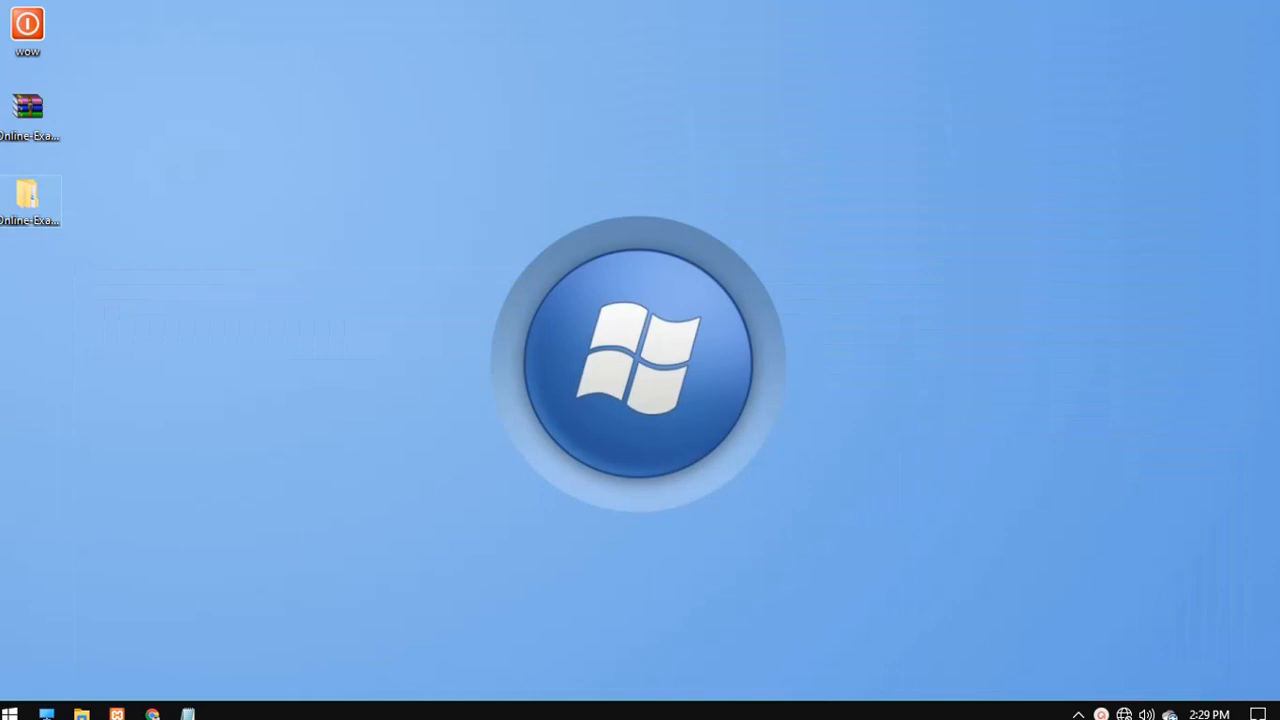
pyautogui.click(22, 200)
pyautogui.rightClick(22, 200)
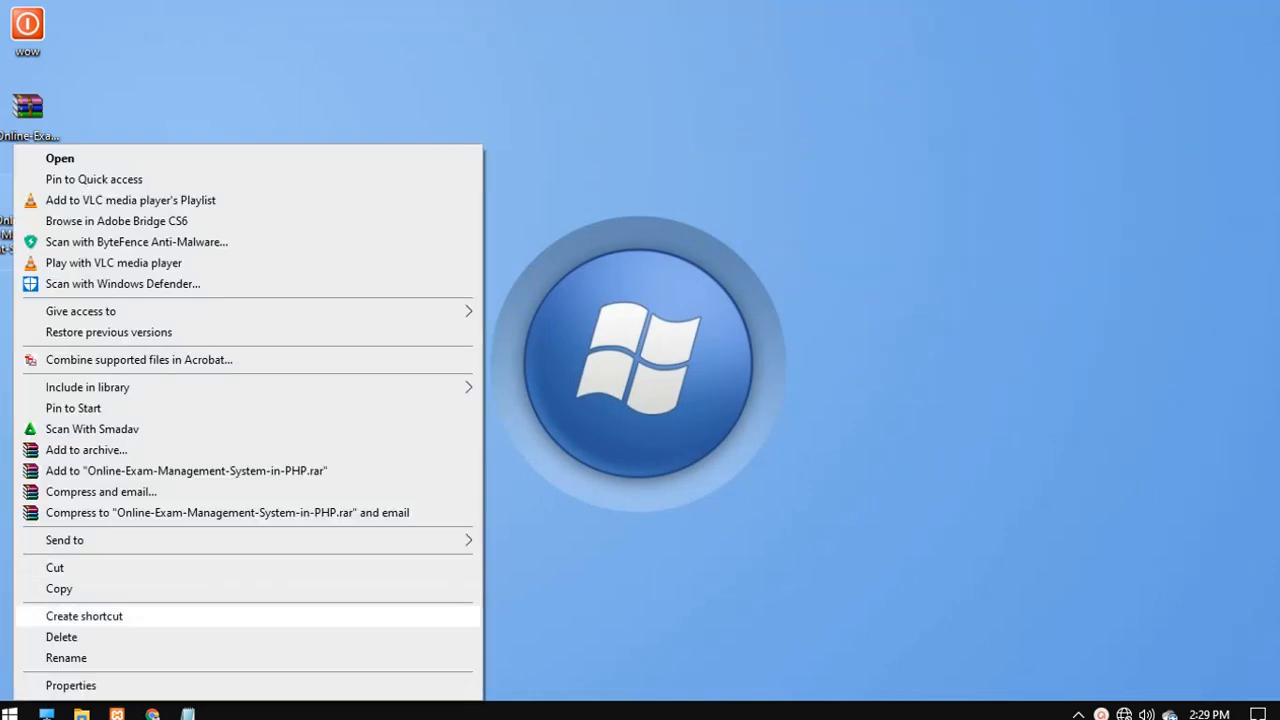
# - Copy the Online-Exam-Management-System-in-PHP folder and paste it into E:\xammp\htdocs
pyautogui.click(59, 589)
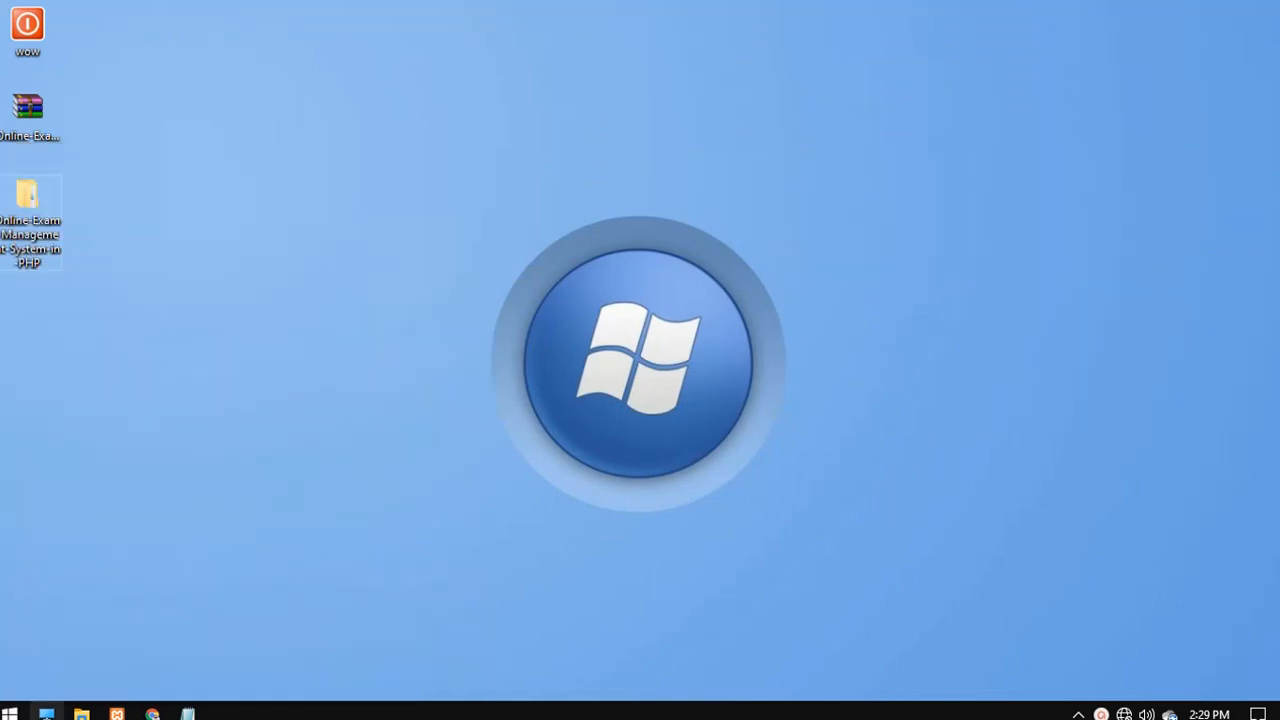
pyautogui.click(47, 713)
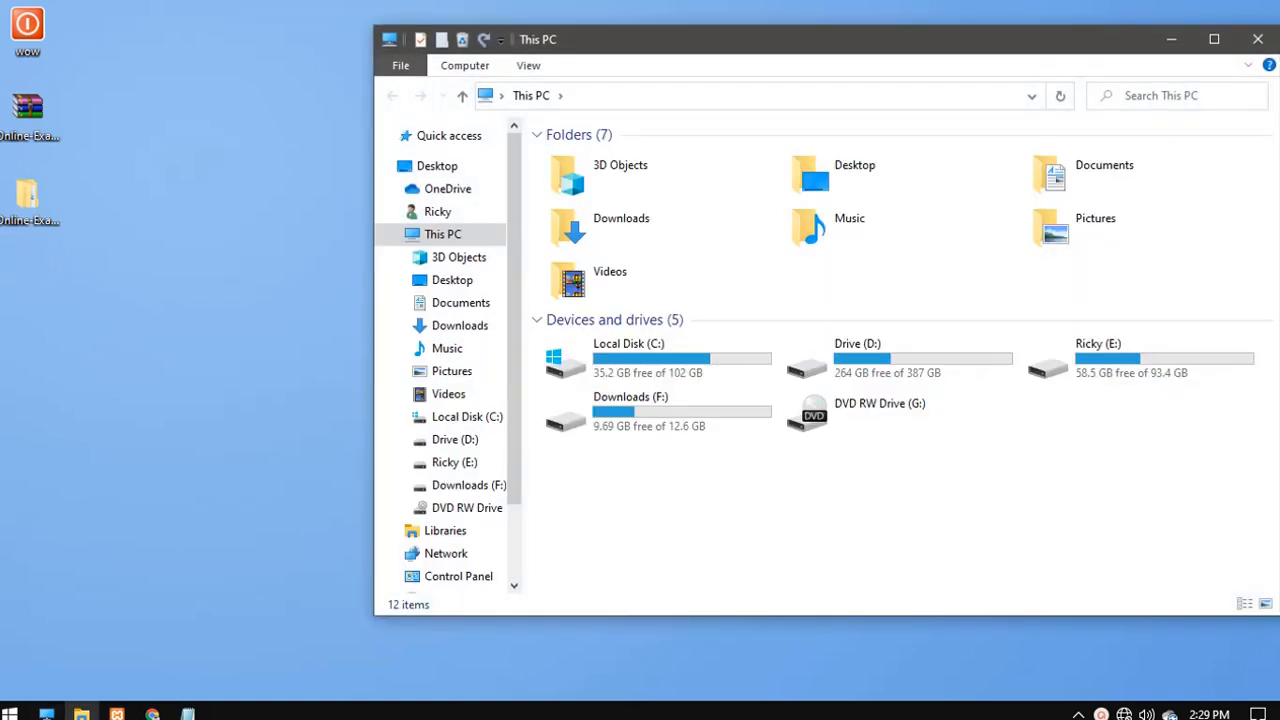
pyautogui.doubleClick(1098, 357)
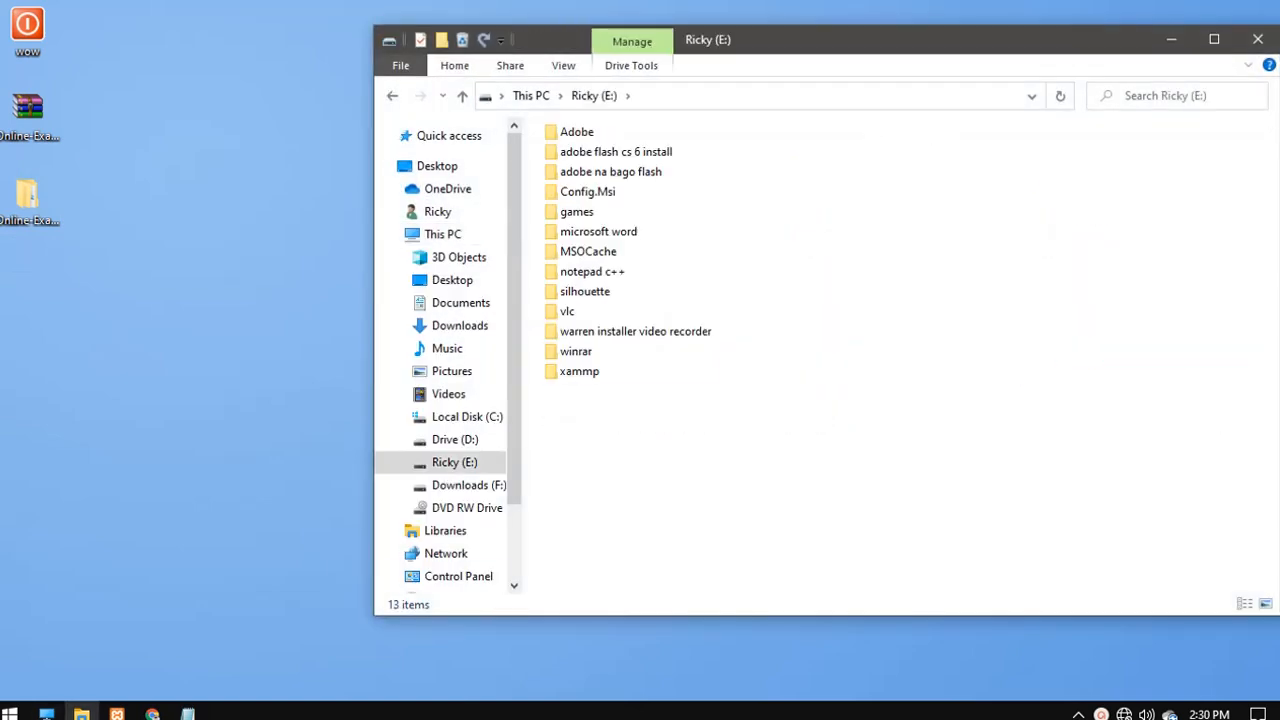
pyautogui.click(580, 371)
pyautogui.rightClick(588, 371)
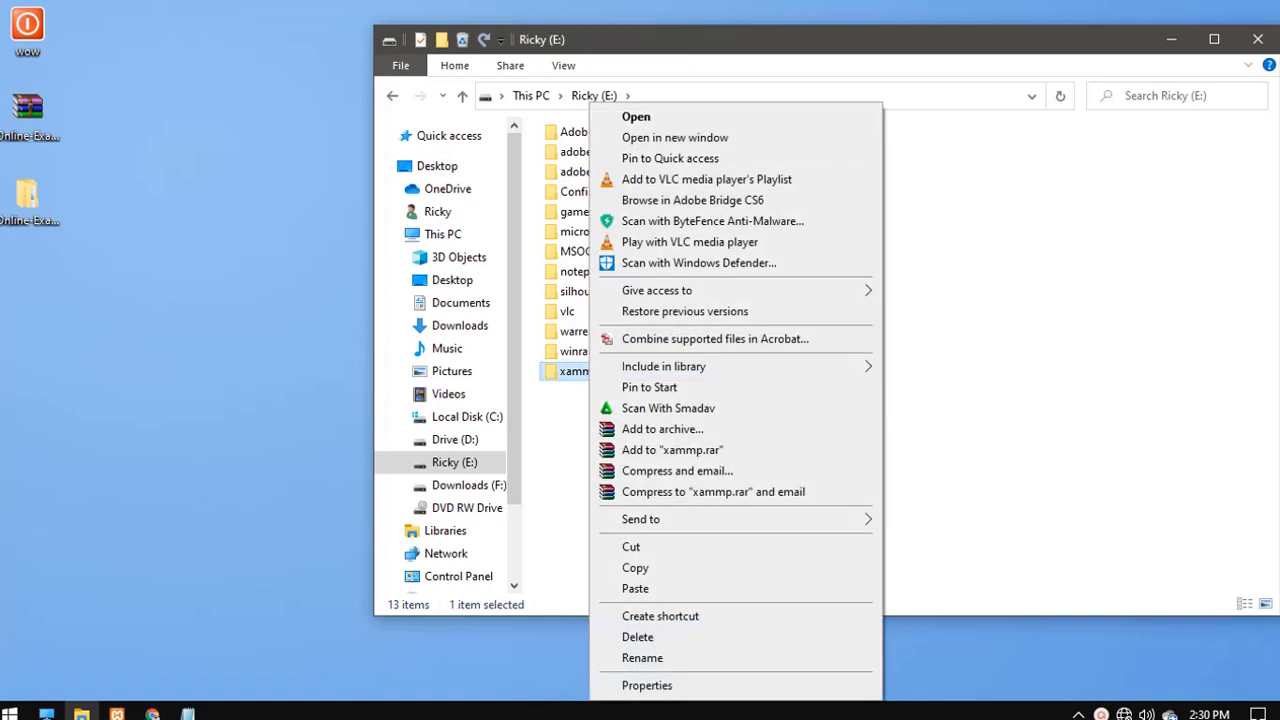
pyautogui.click(636, 116)
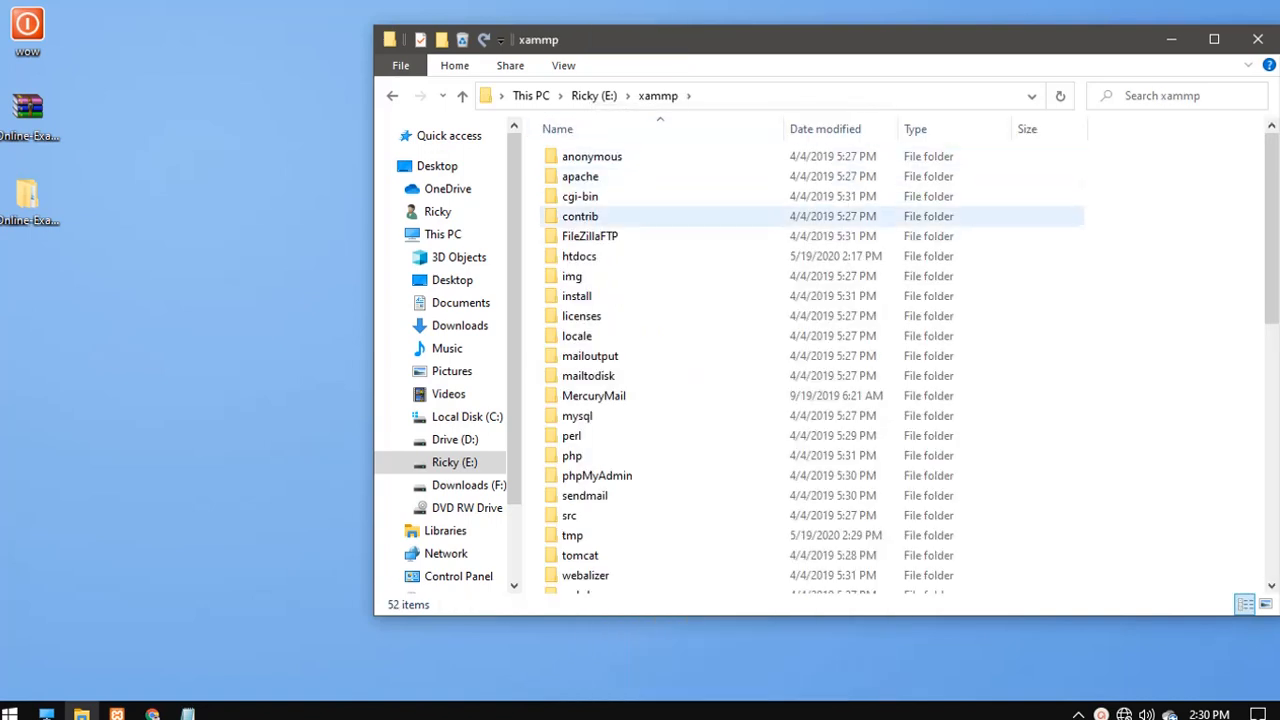
pyautogui.click(590, 256)
pyautogui.rightClick(593, 256)
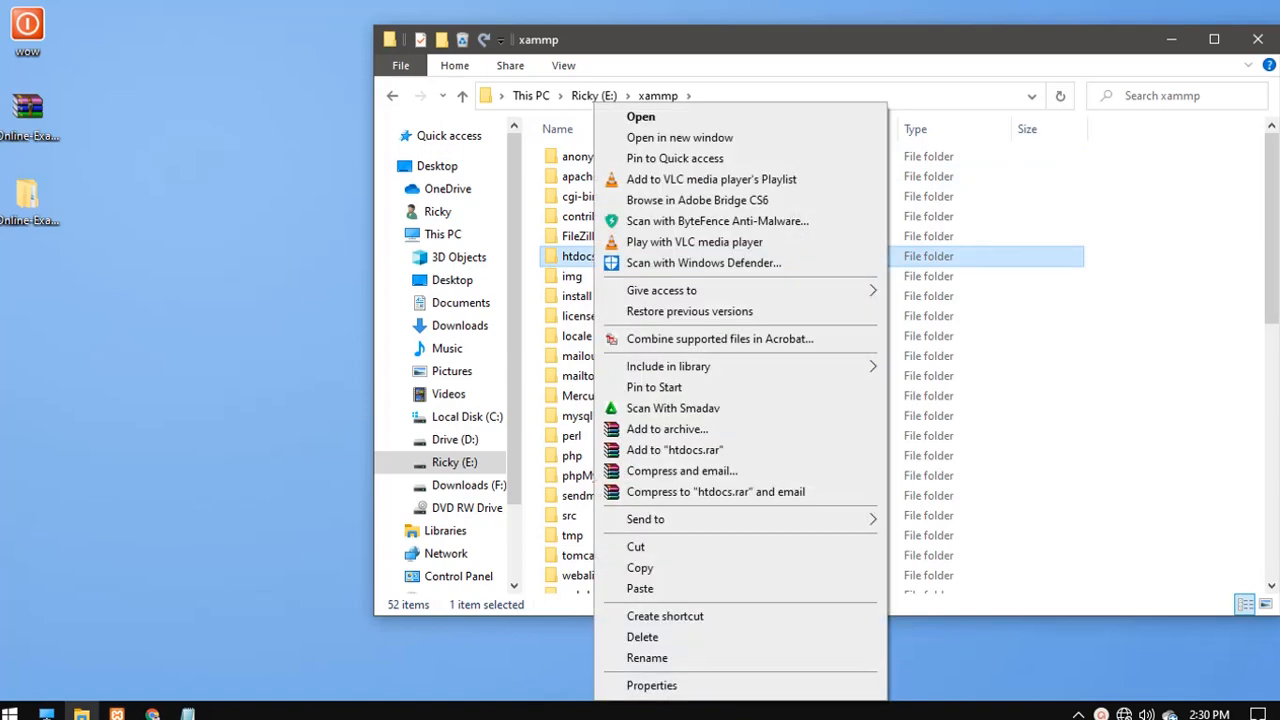
pyautogui.click(640, 116)
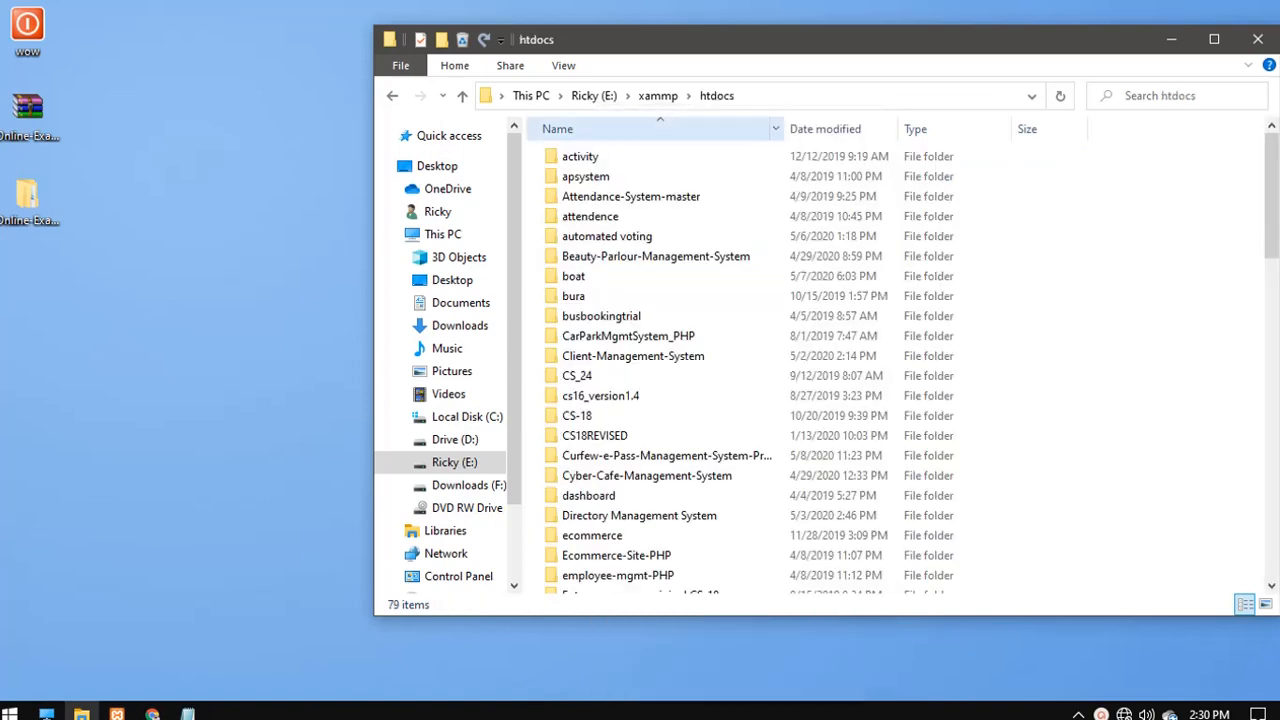
pyautogui.rightClick(1068, 294)
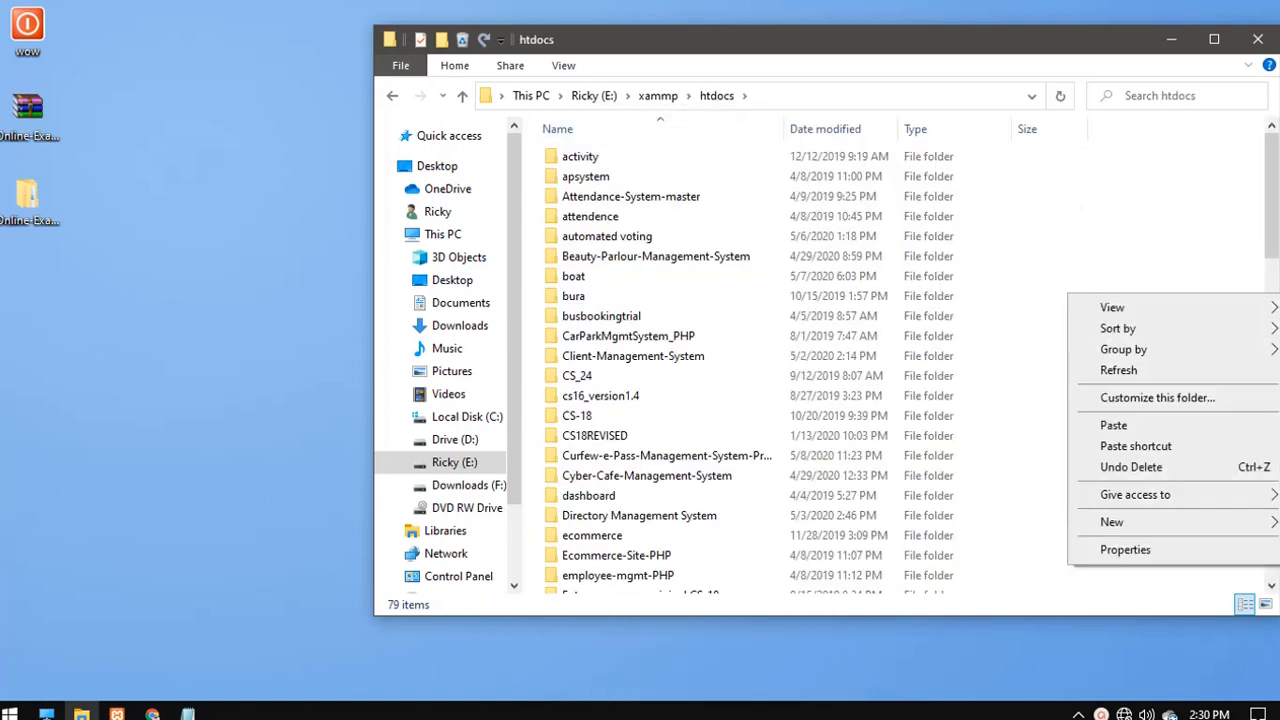
pyautogui.click(1113, 425)
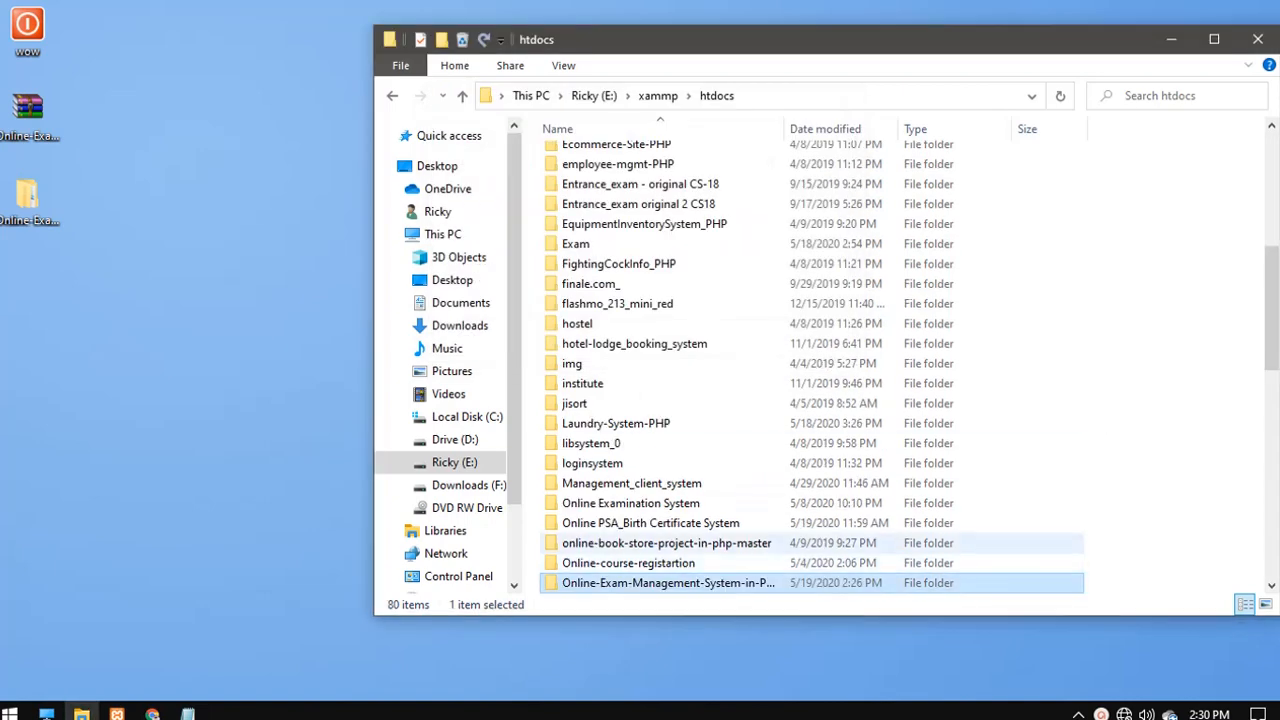
# - Copy the pasted project folder's name through Rename
pyautogui.rightClick(704, 583)
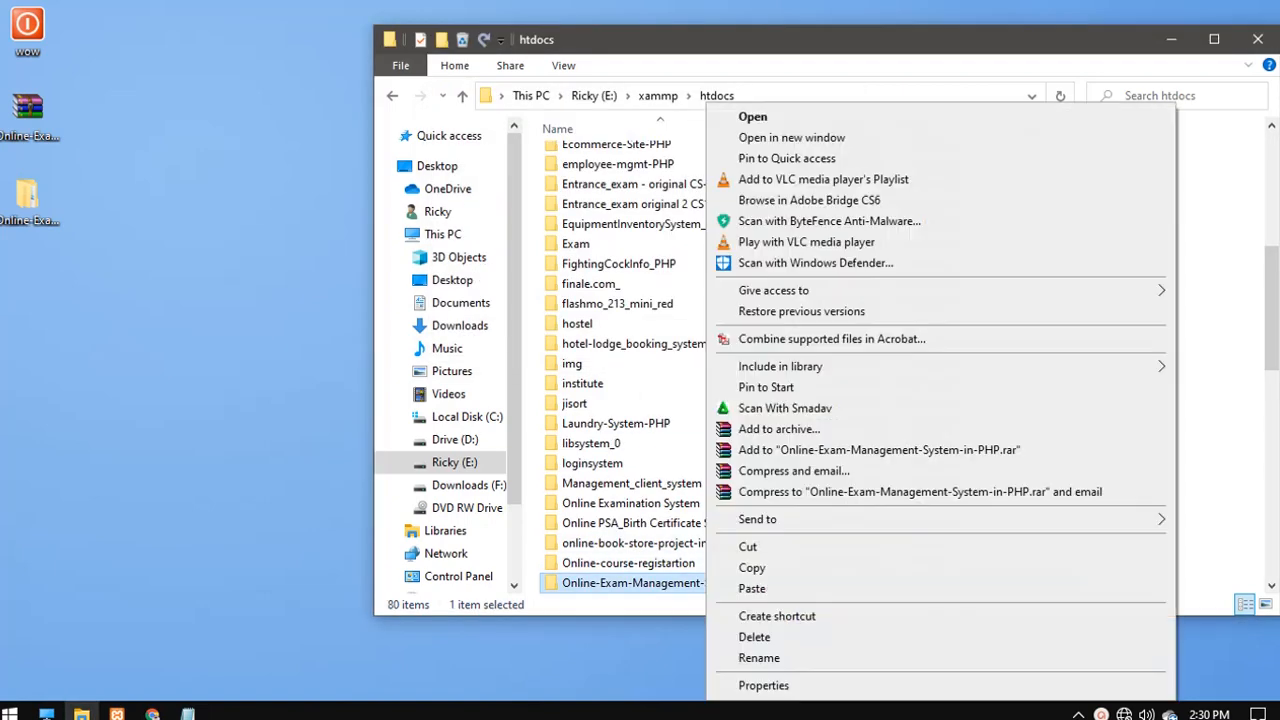
pyautogui.click(759, 658)
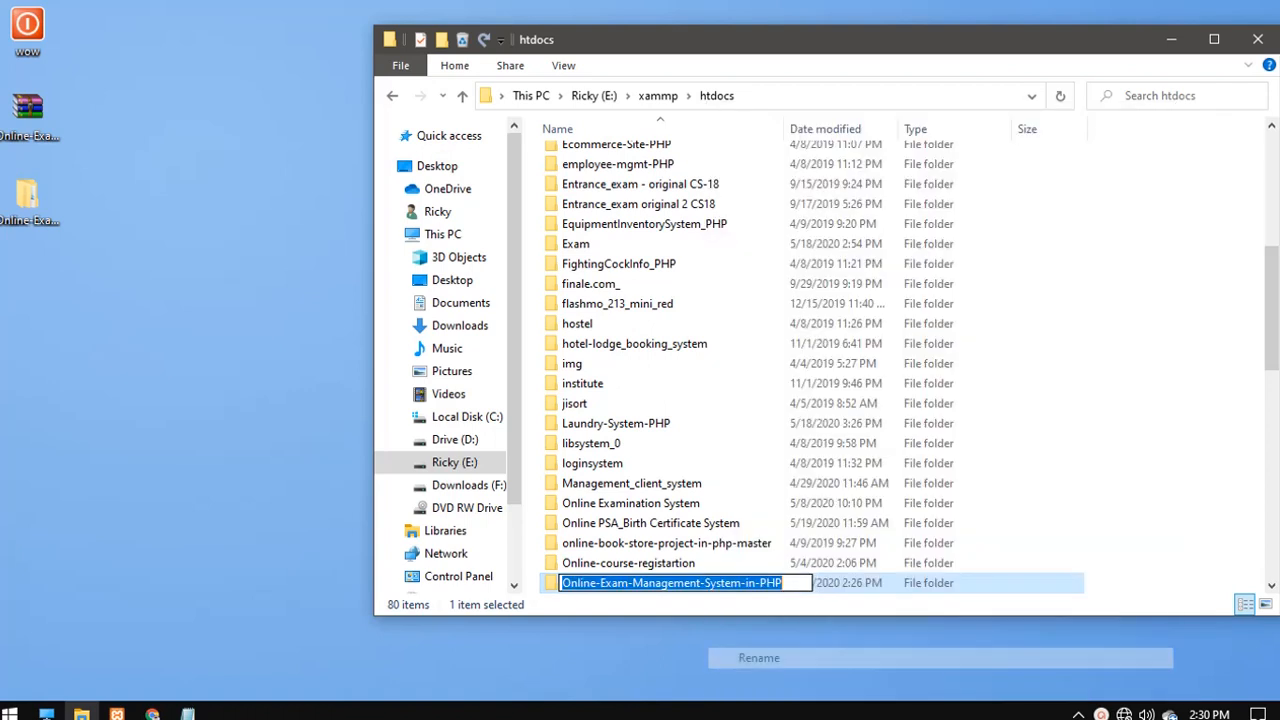
pyautogui.rightClick(693, 584)
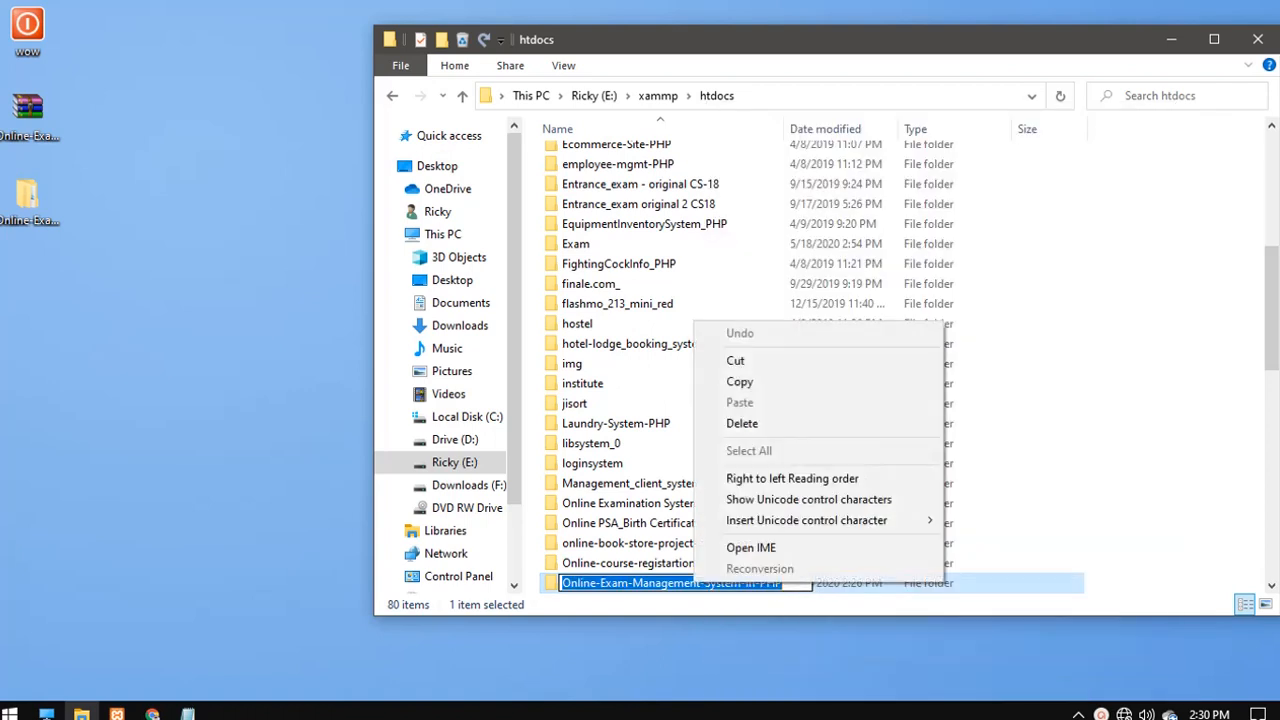
pyautogui.click(740, 381)
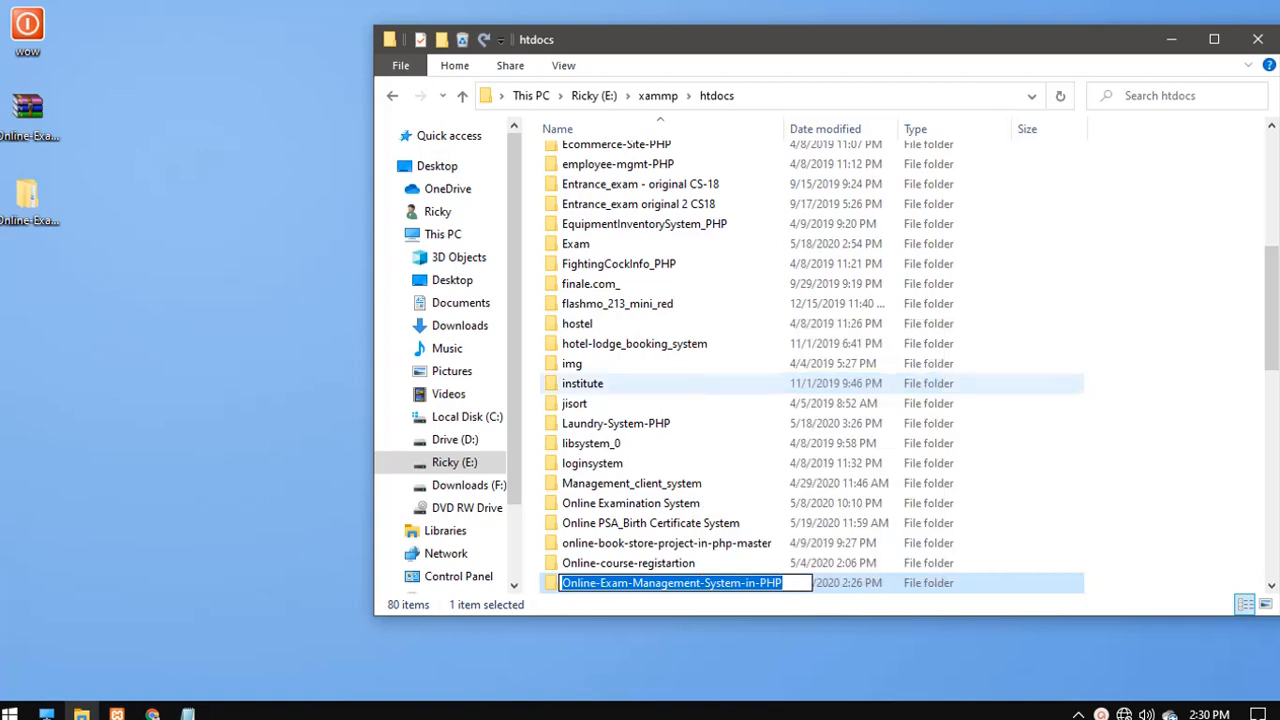
# - Load localhost/ plus the pasted folder name in a new tab, then follow the nested folder and online_exam/ links
pyautogui.click(152, 714)
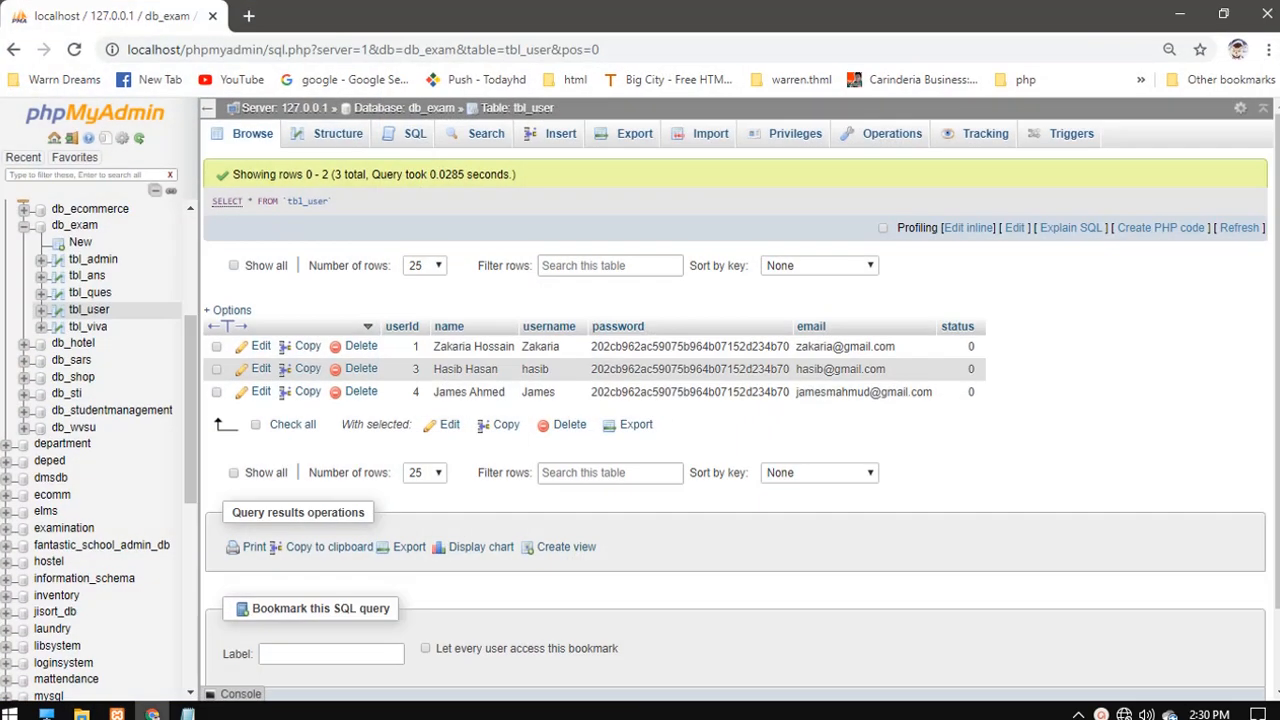
pyautogui.hotkey('ctrl', 't')
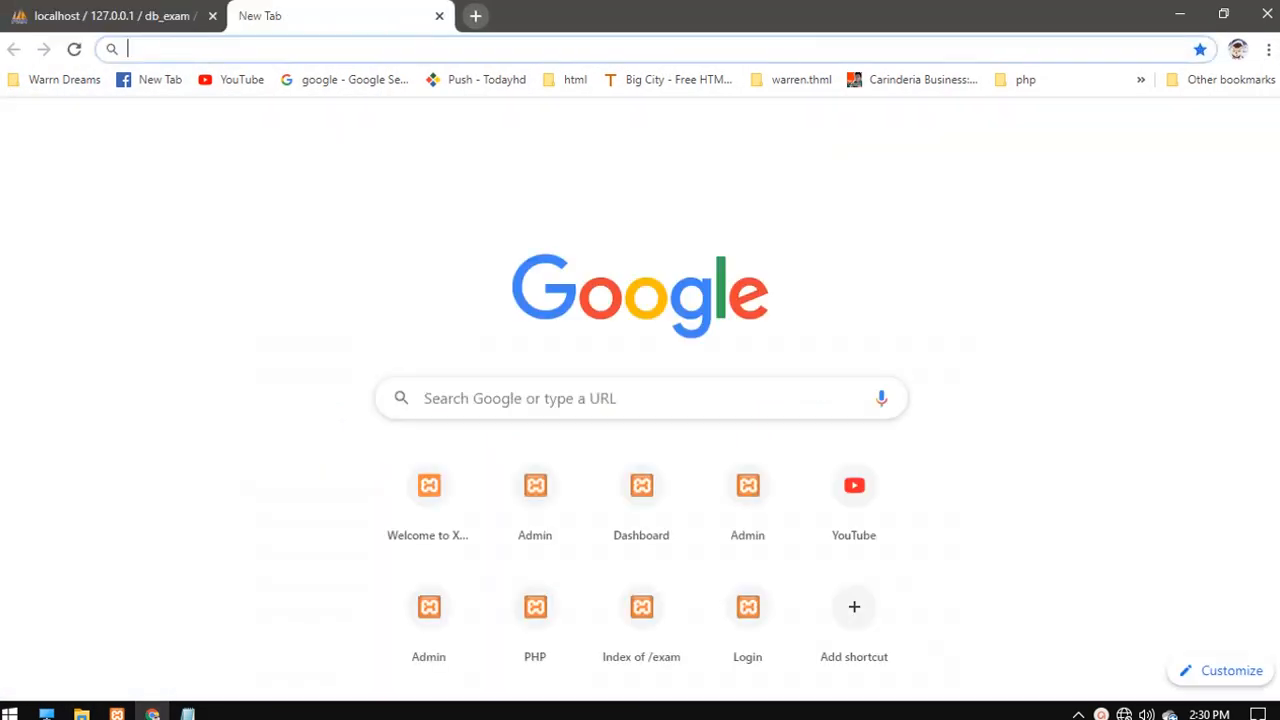
pyautogui.write('lo')
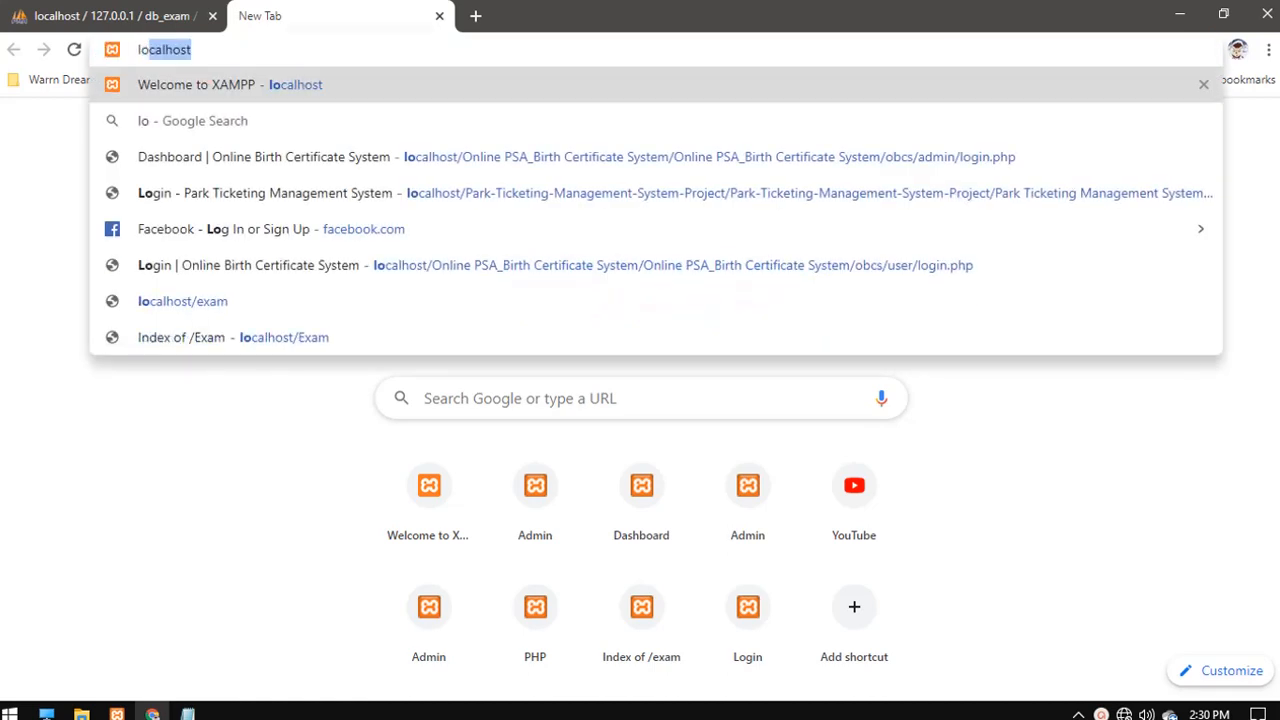
pyautogui.write('calhost/')
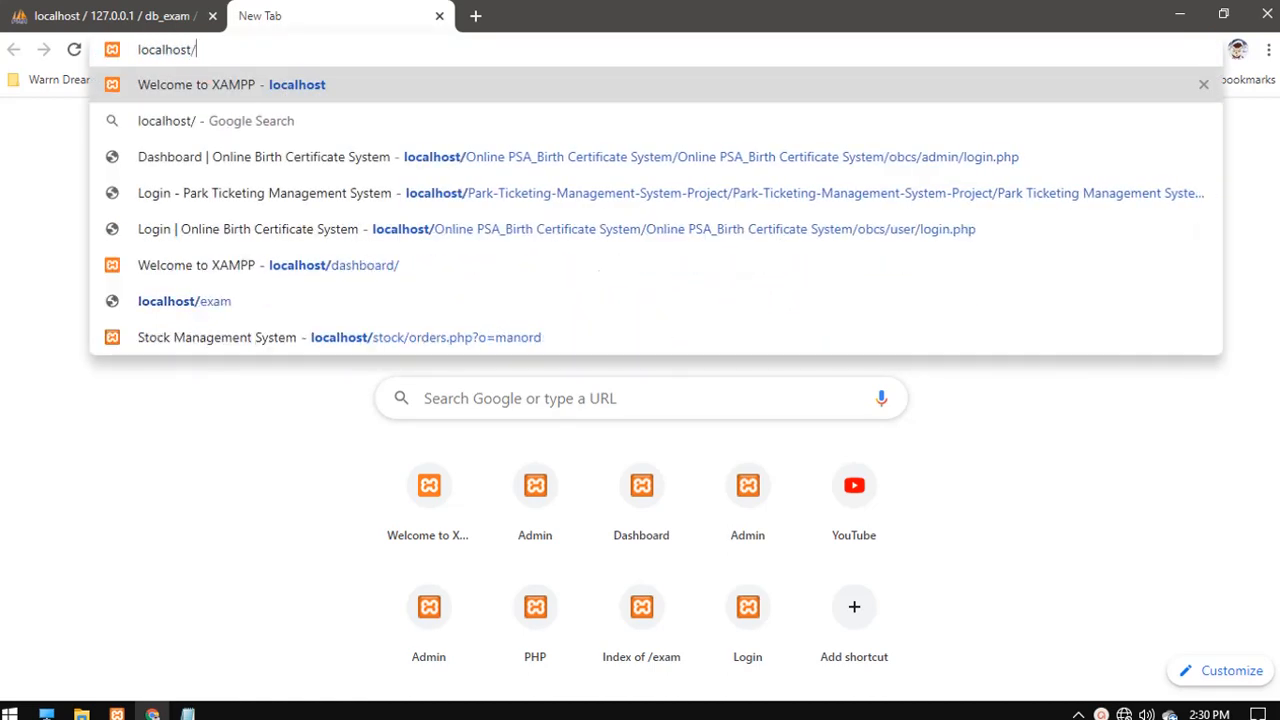
pyautogui.rightClick(232, 46)
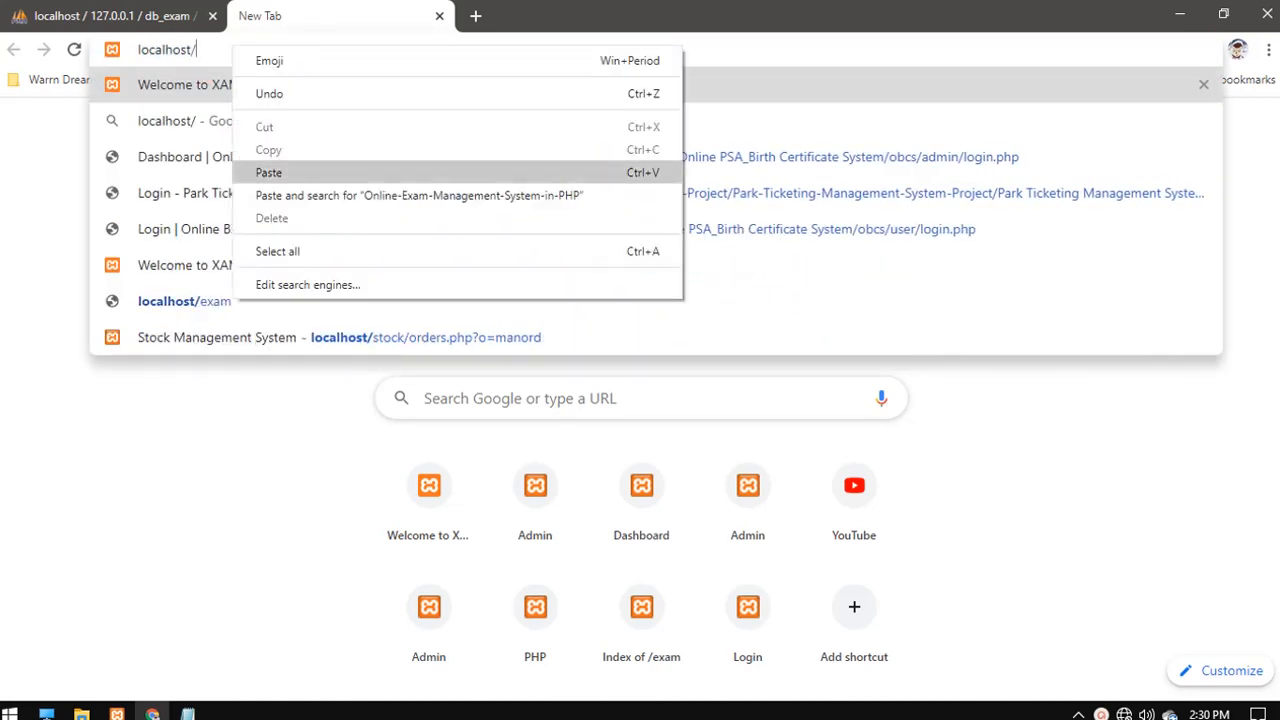
pyautogui.click(268, 172)
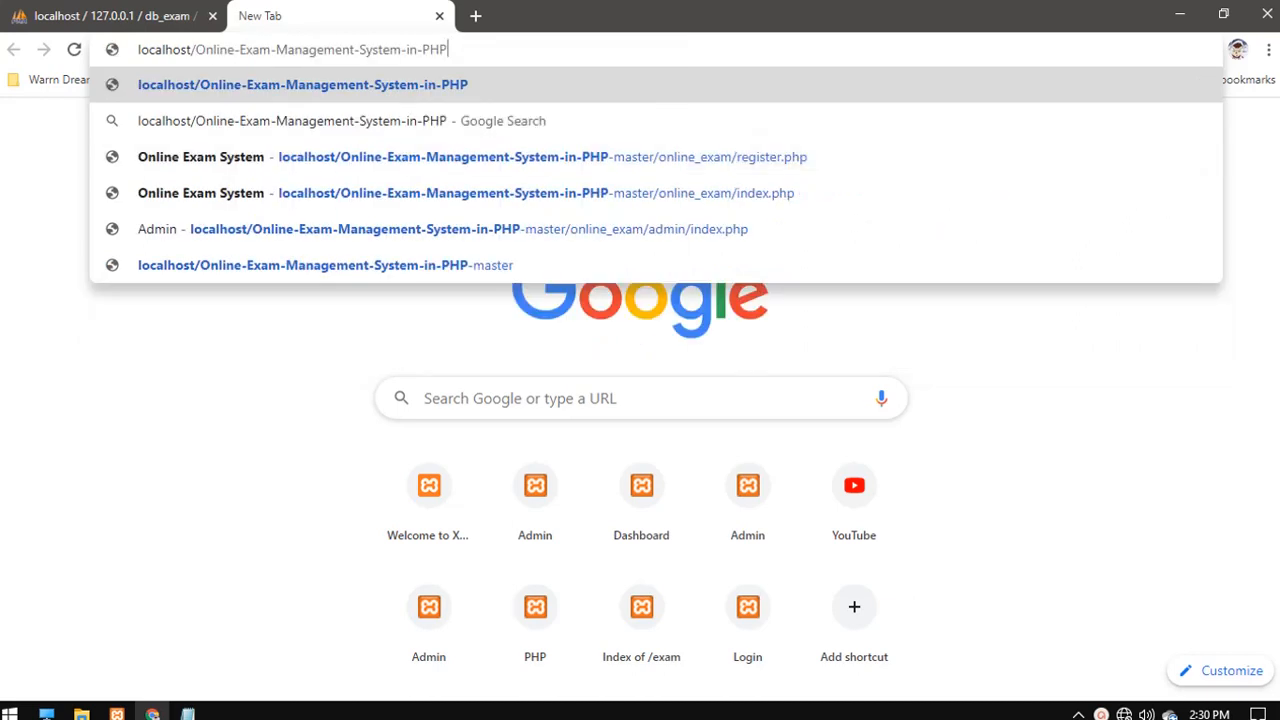
pyautogui.press('Return')
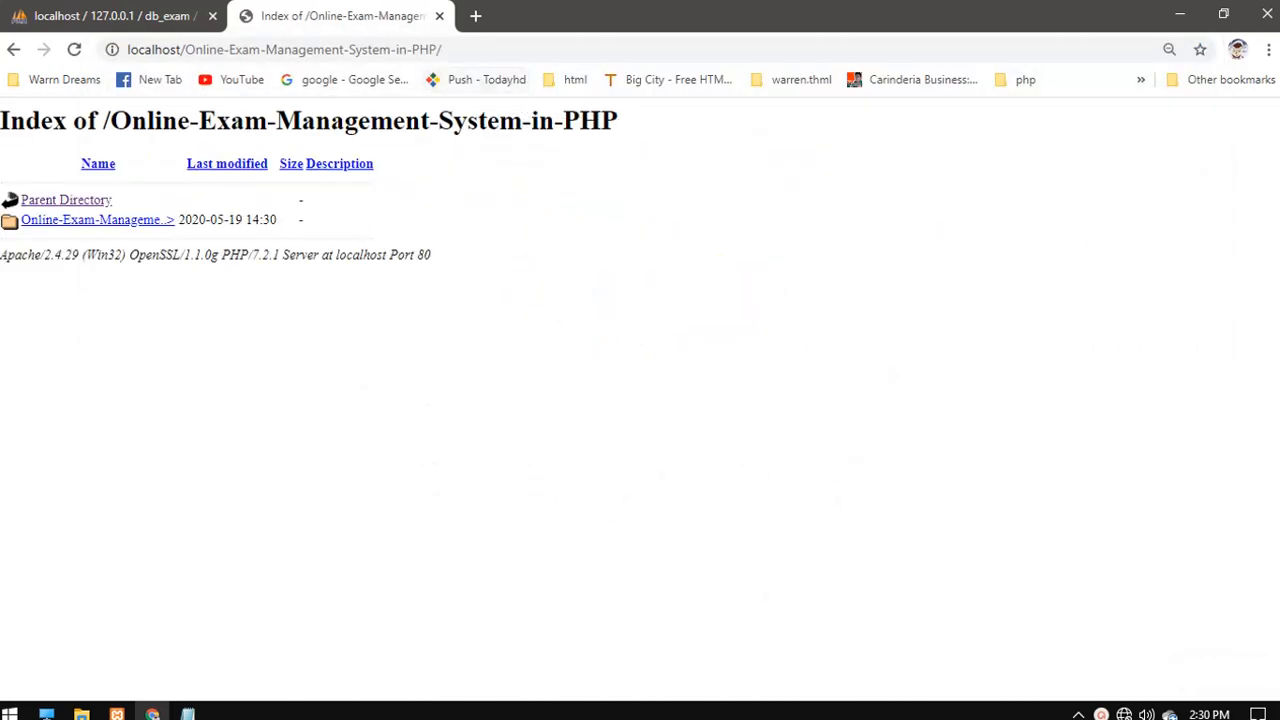
pyautogui.click(60, 219)
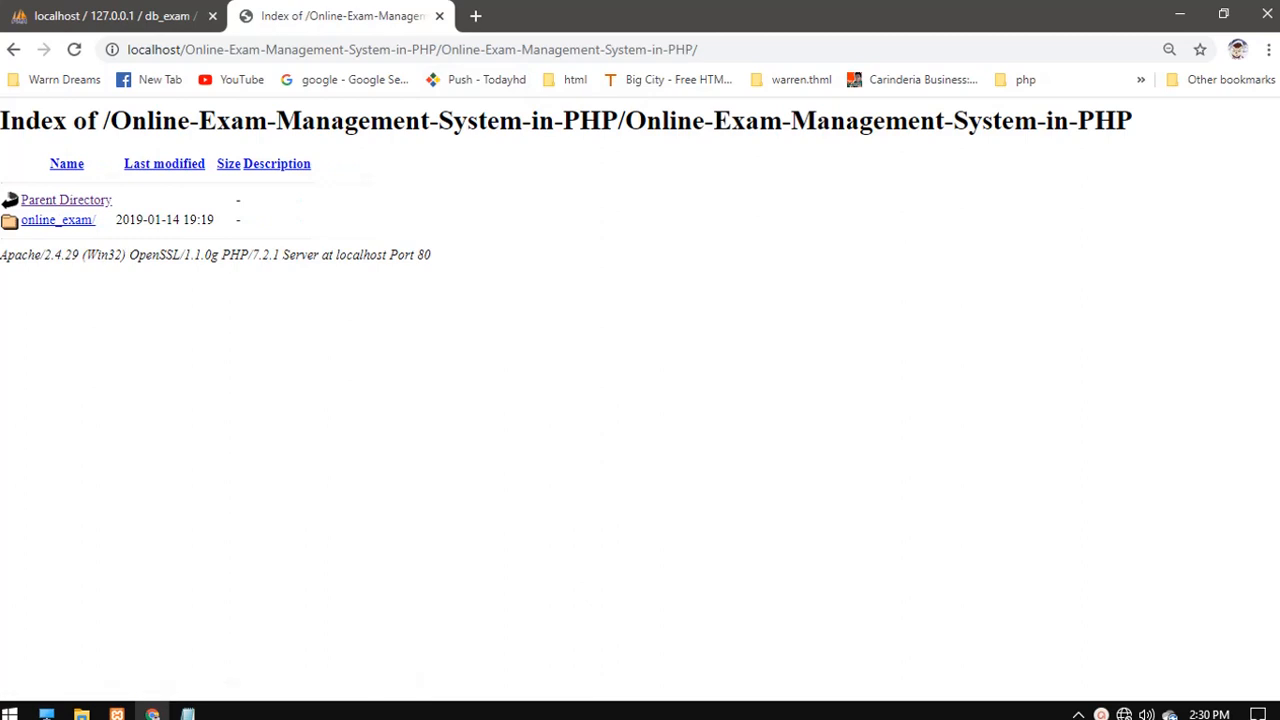
pyautogui.click(57, 219)
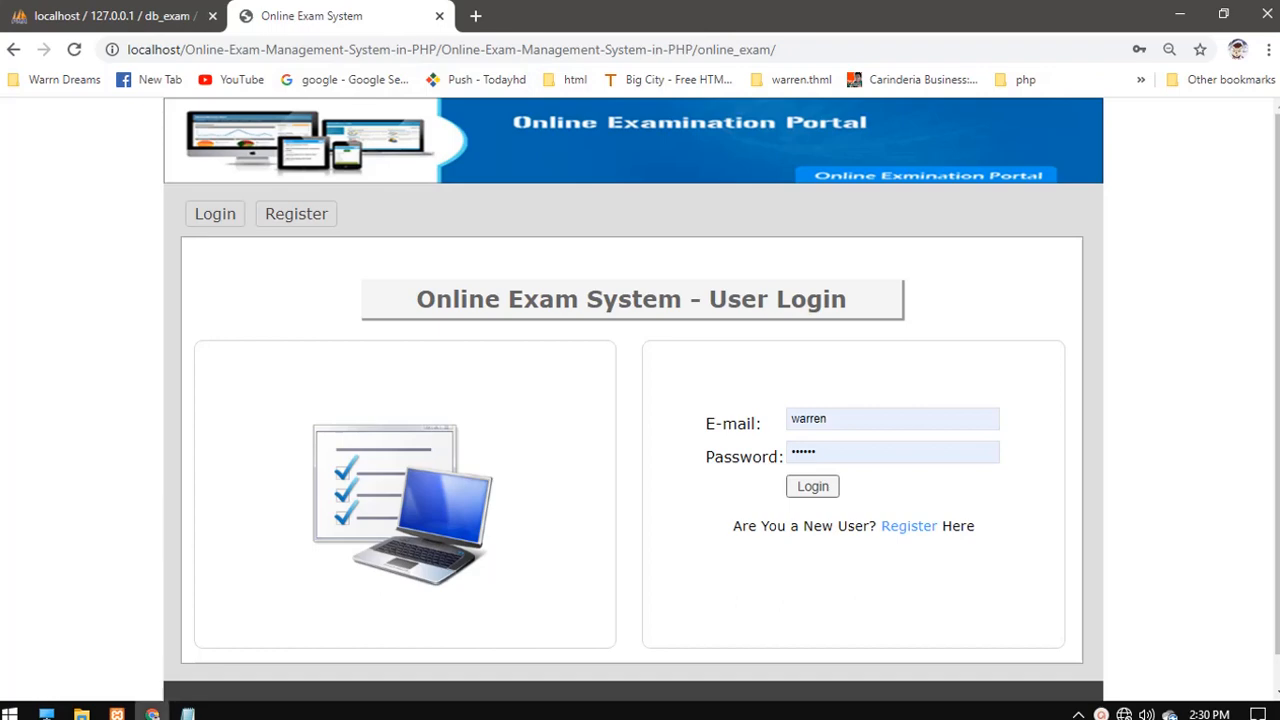
# - Add a 'user area' line to the Notepad notes, then reopen the project folder in htdocs
pyautogui.moveTo(187, 712)
pyautogui.click(95, 630)
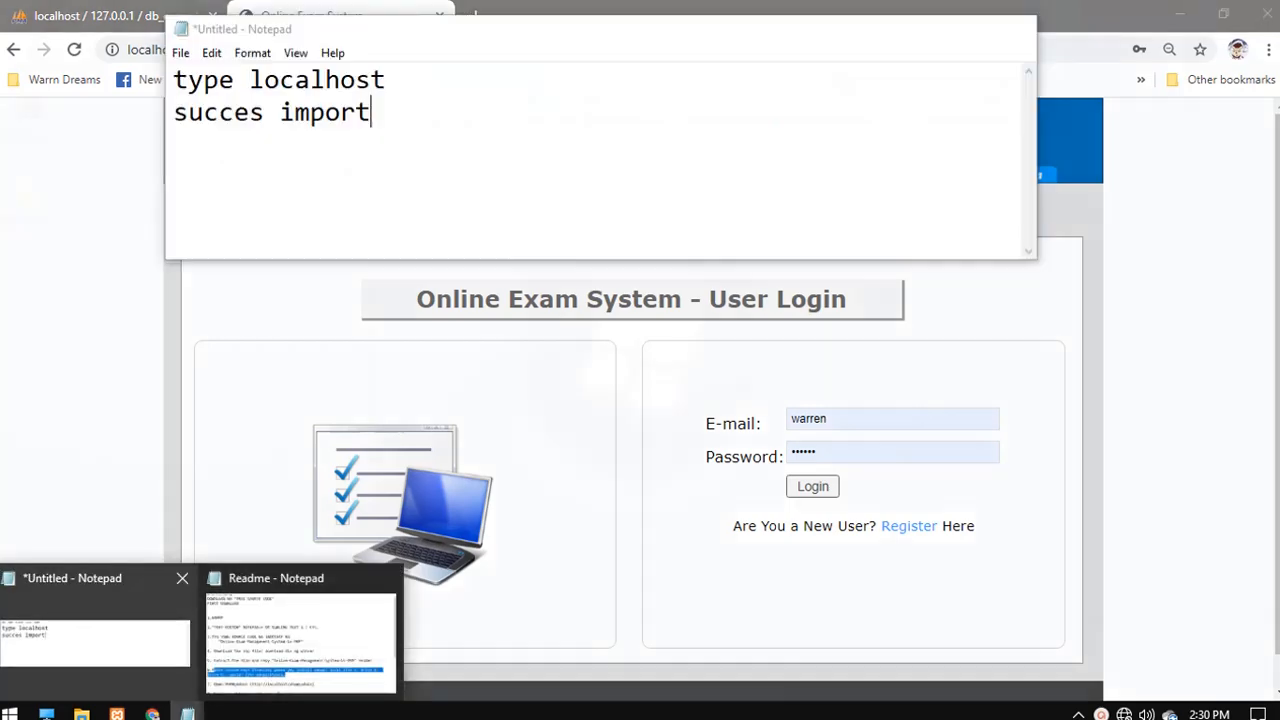
pyautogui.press('Return')
pyautogui.write('us')
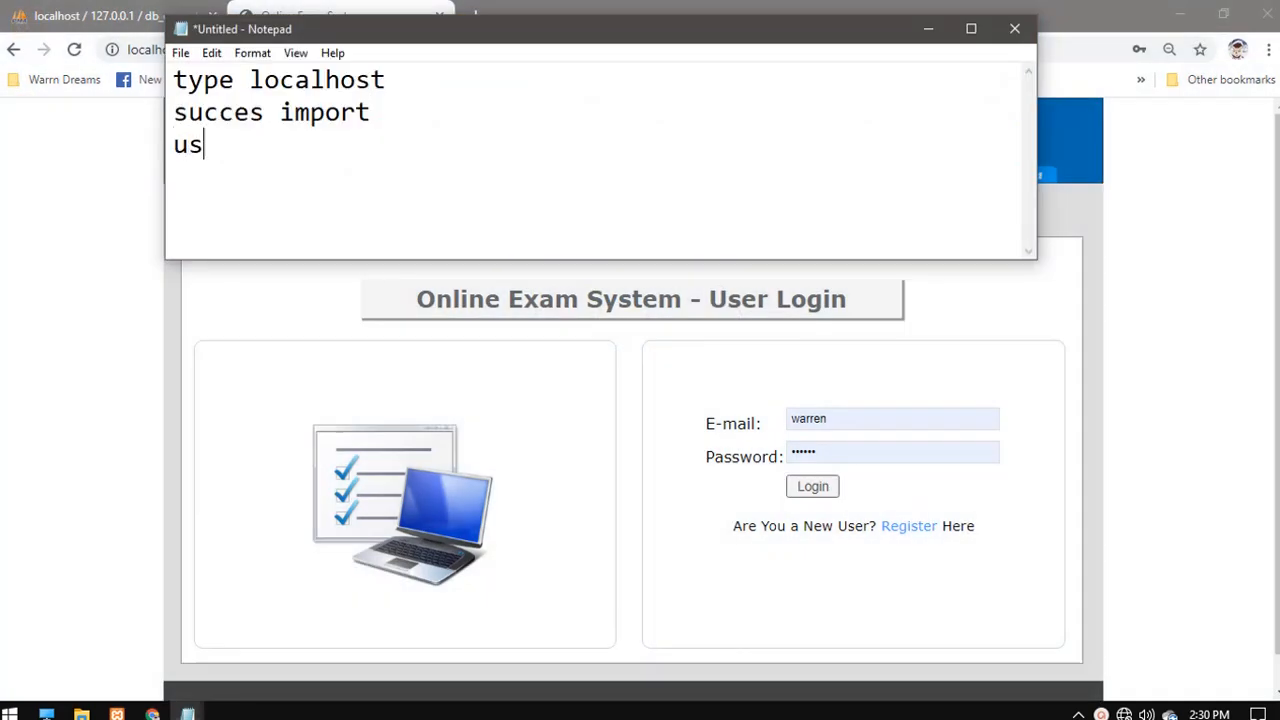
pyautogui.write('er area')
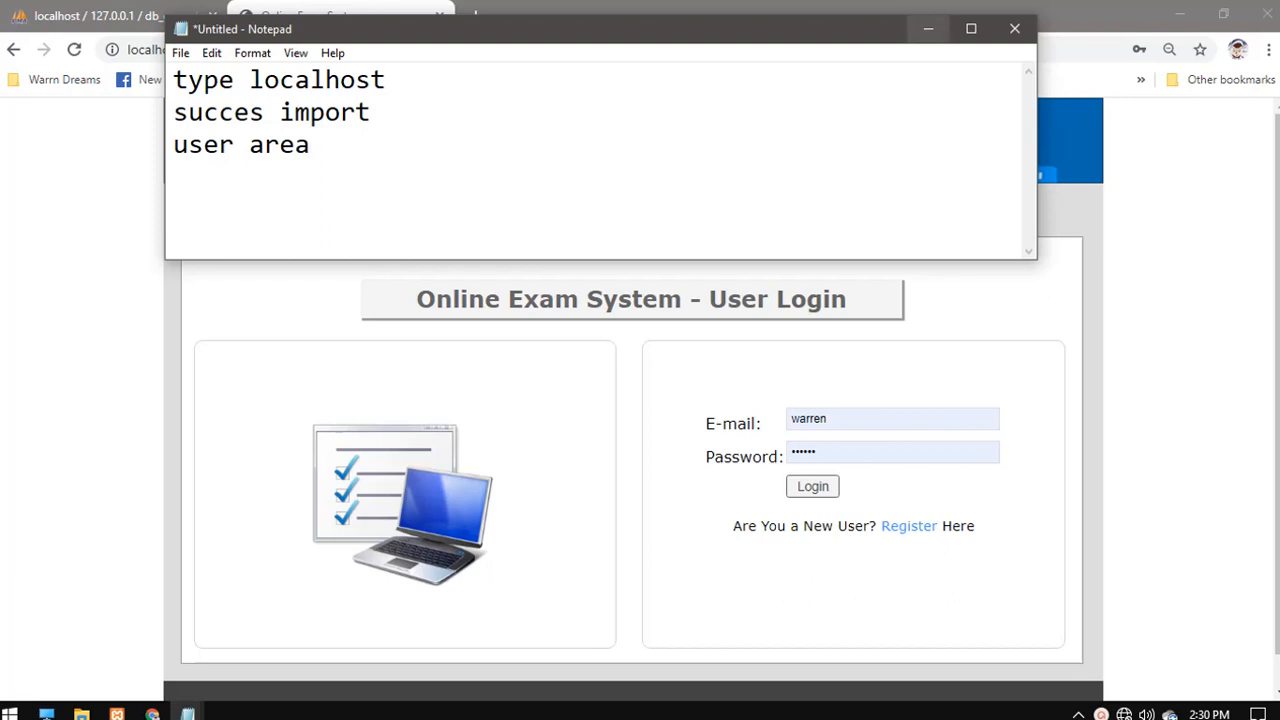
pyautogui.click(928, 28)
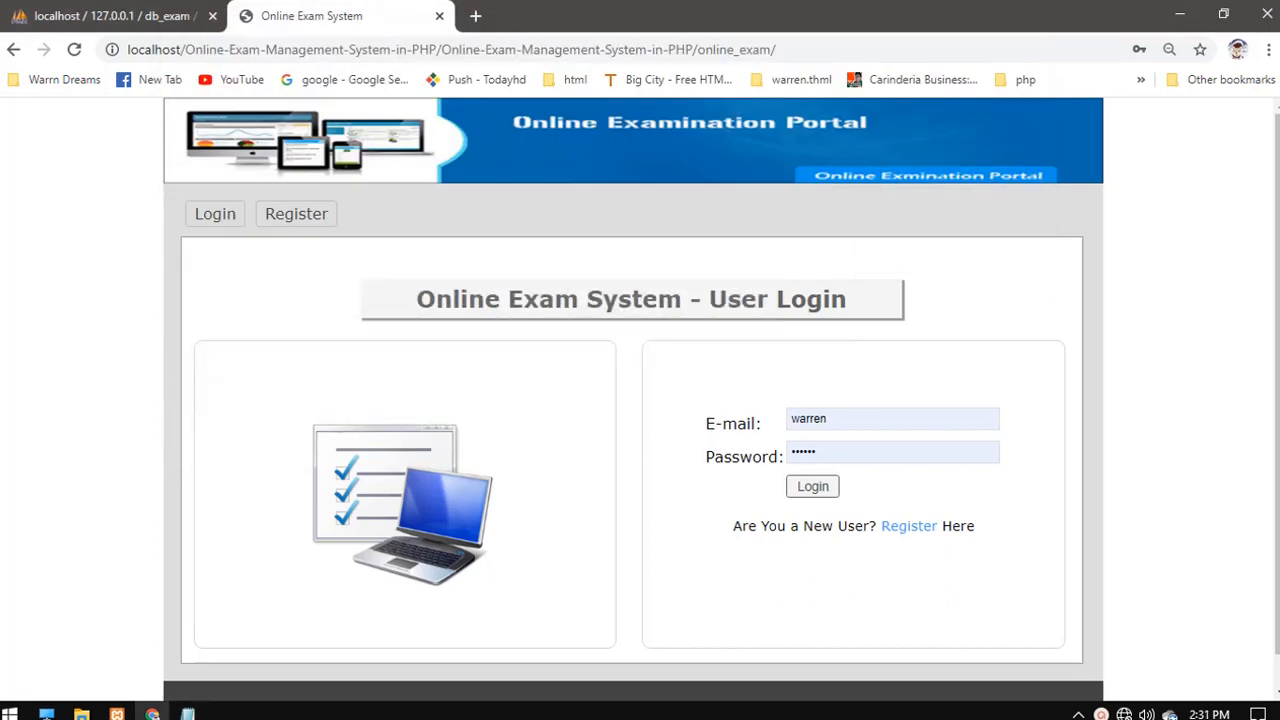
pyautogui.click(81, 713)
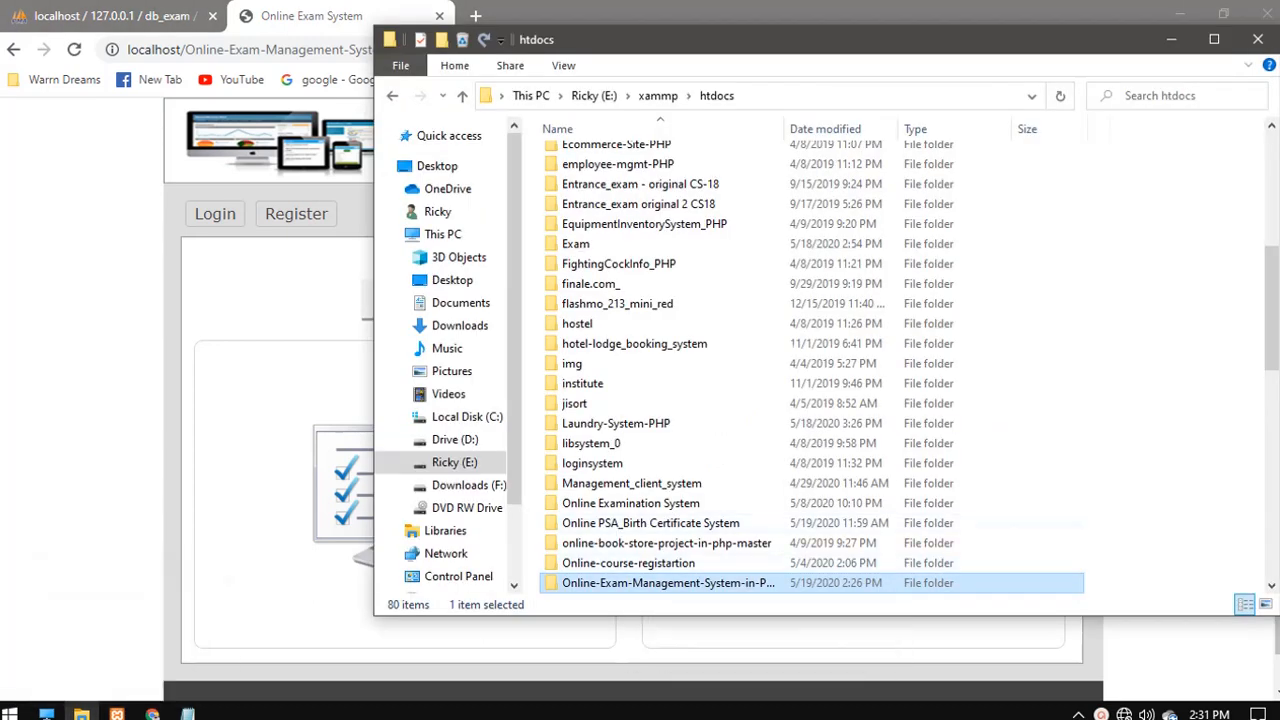
pyautogui.press('Return')
# - Go into online_exam\admin, note 'admin' in Notepad, and open login.php in Notepad++
pyautogui.press('Return')
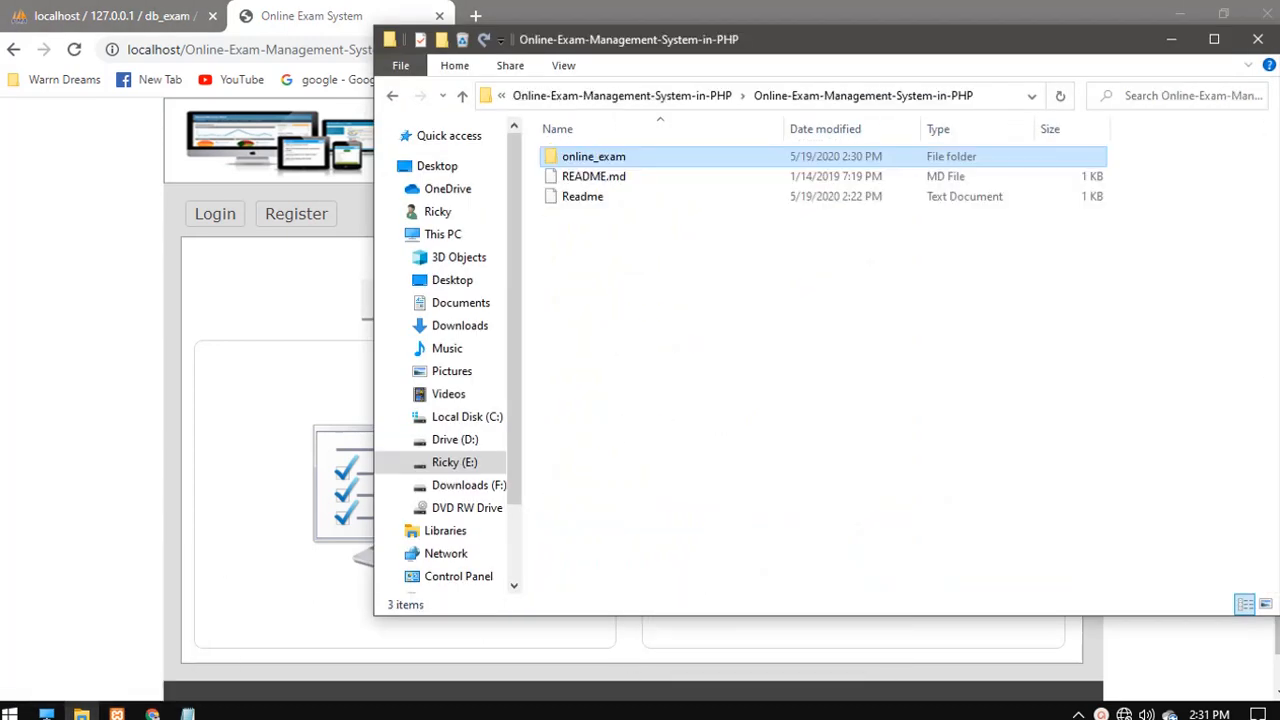
pyautogui.press('Return')
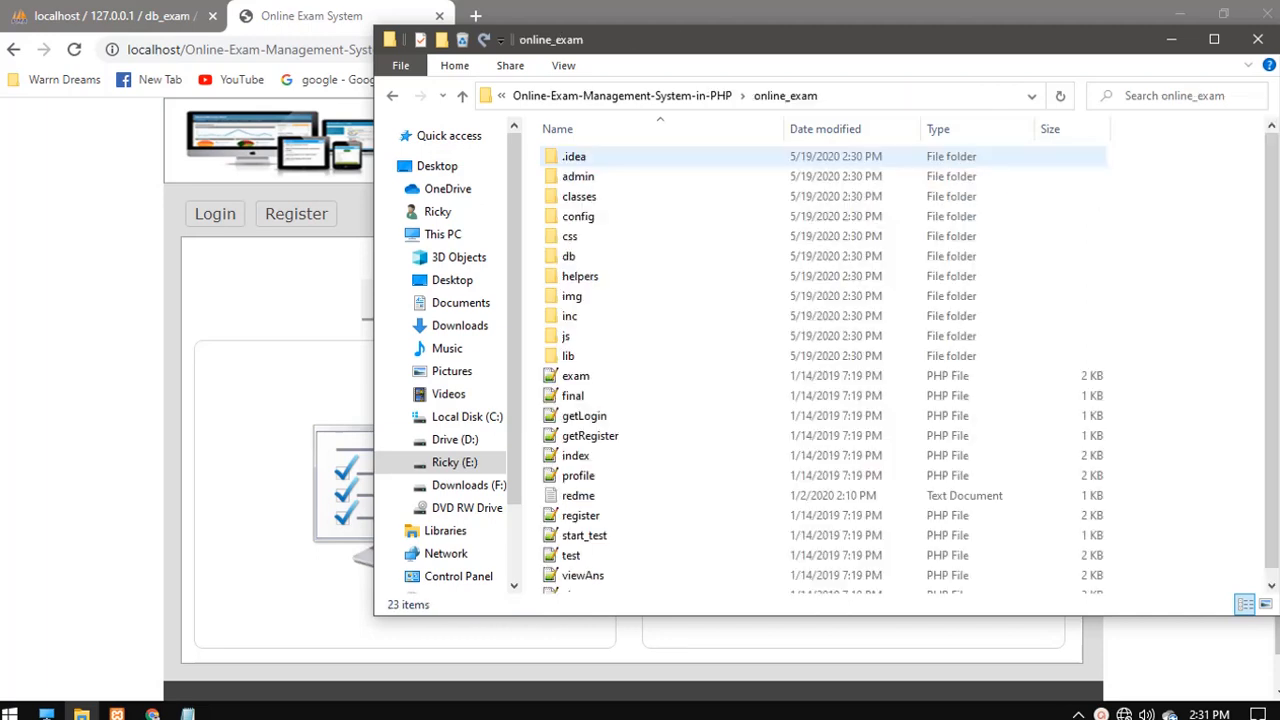
pyautogui.doubleClick(578, 177)
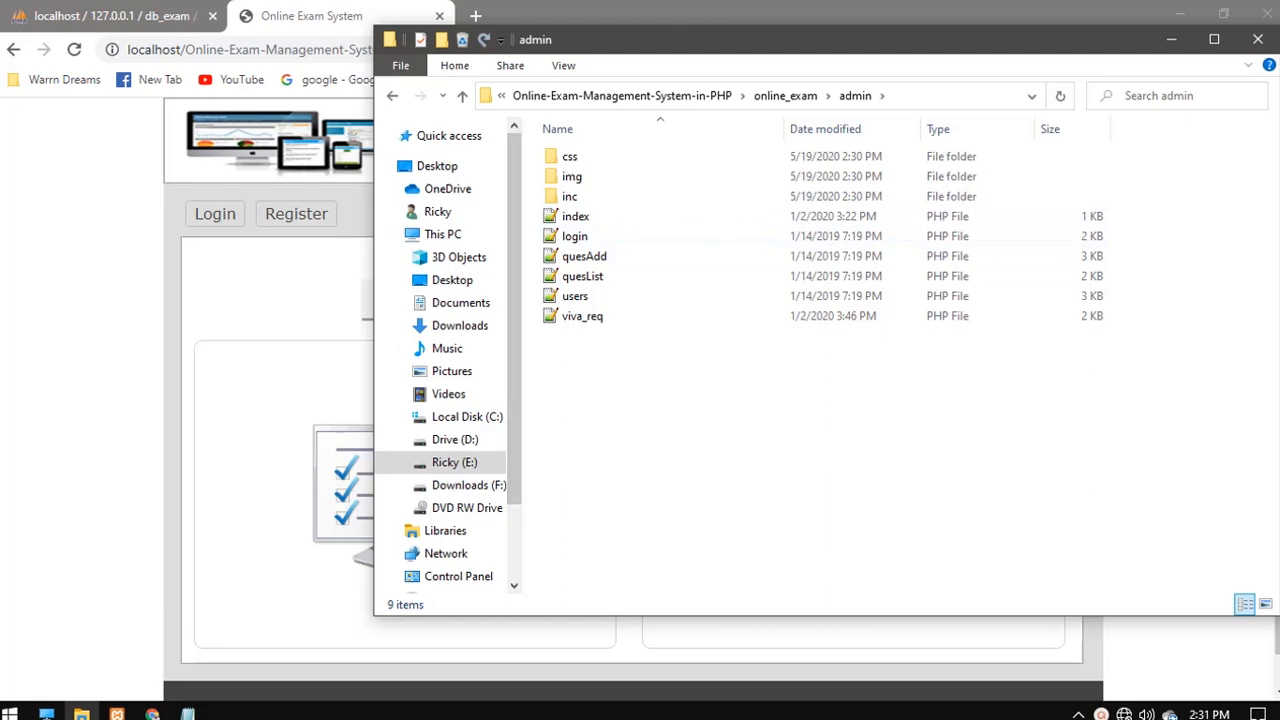
pyautogui.moveTo(187, 713)
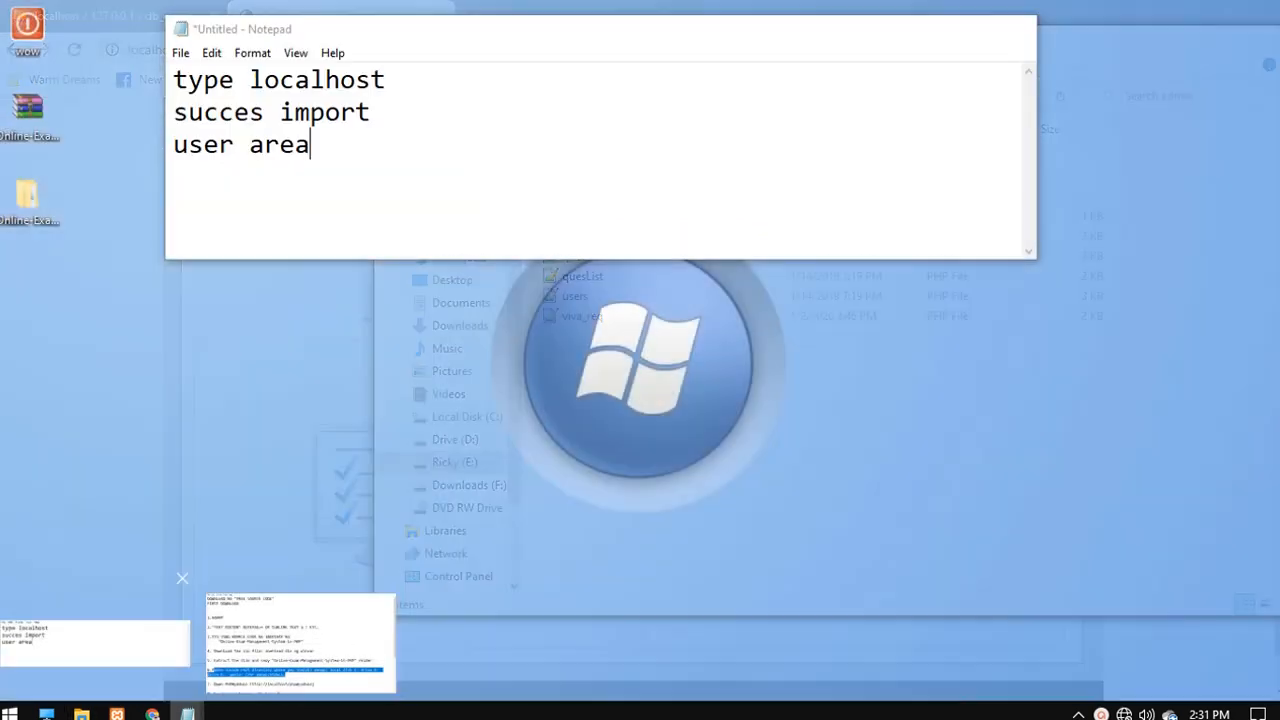
pyautogui.click(95, 630)
pyautogui.press('Return')
pyautogui.write('admin')
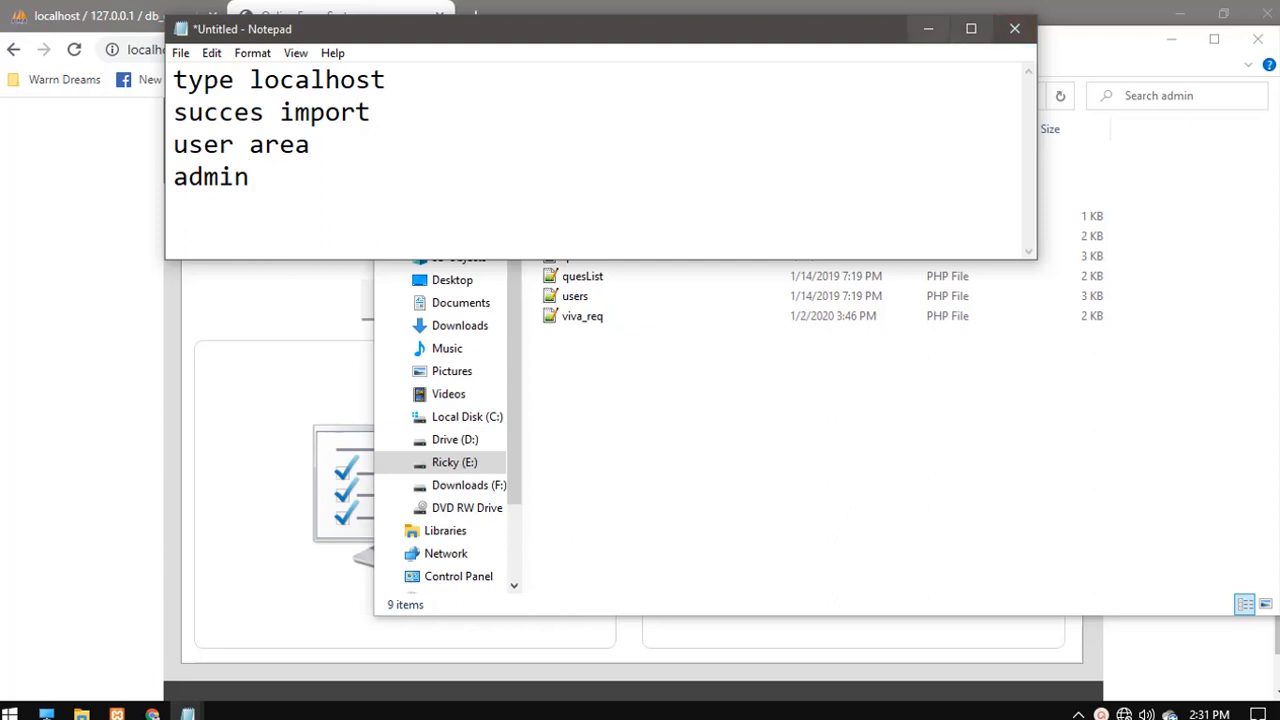
pyautogui.click(928, 28)
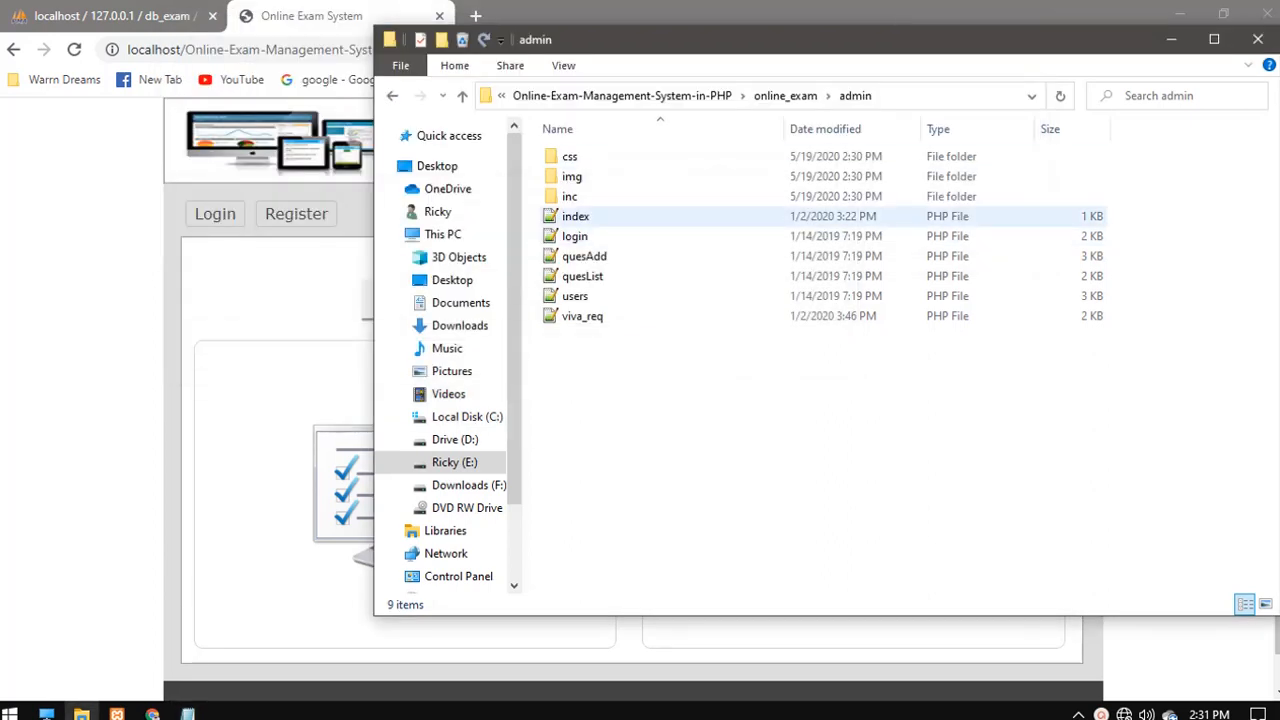
pyautogui.doubleClick(575, 236)
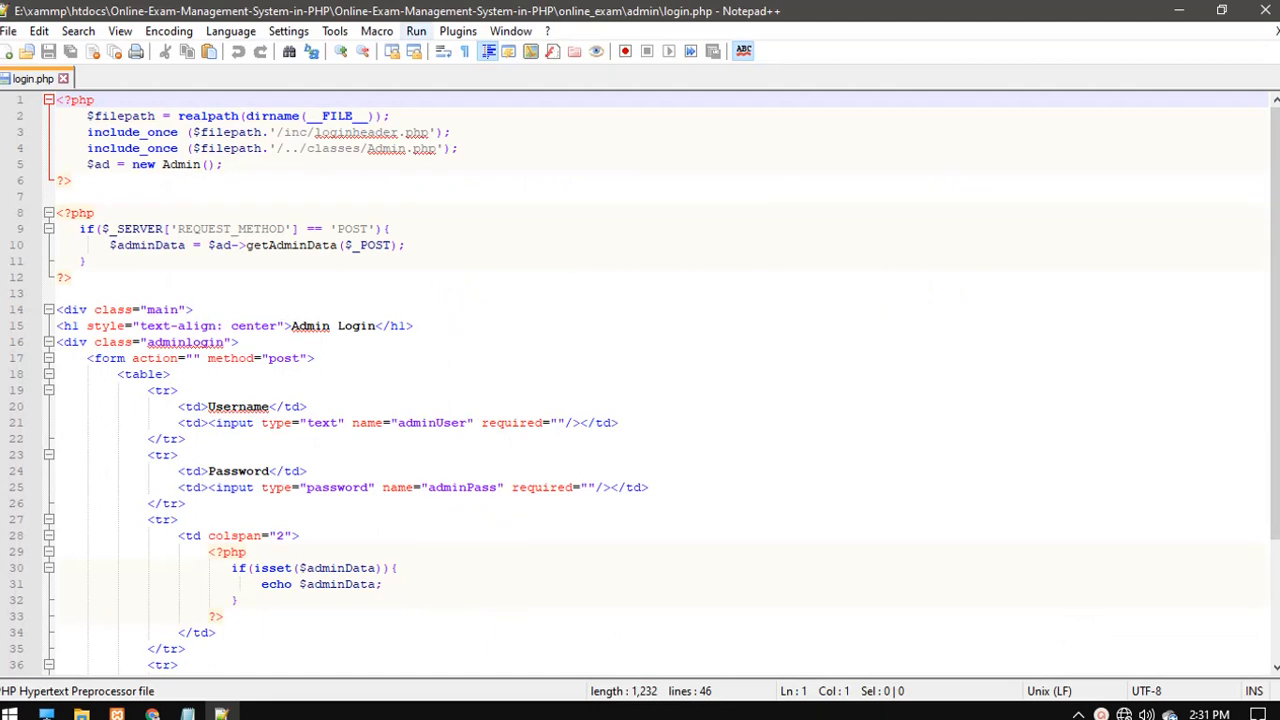
# - Launch login.php in Chrome and replace file:///E:/xampp/htdocs with localhost in the address
pyautogui.click(416, 31)
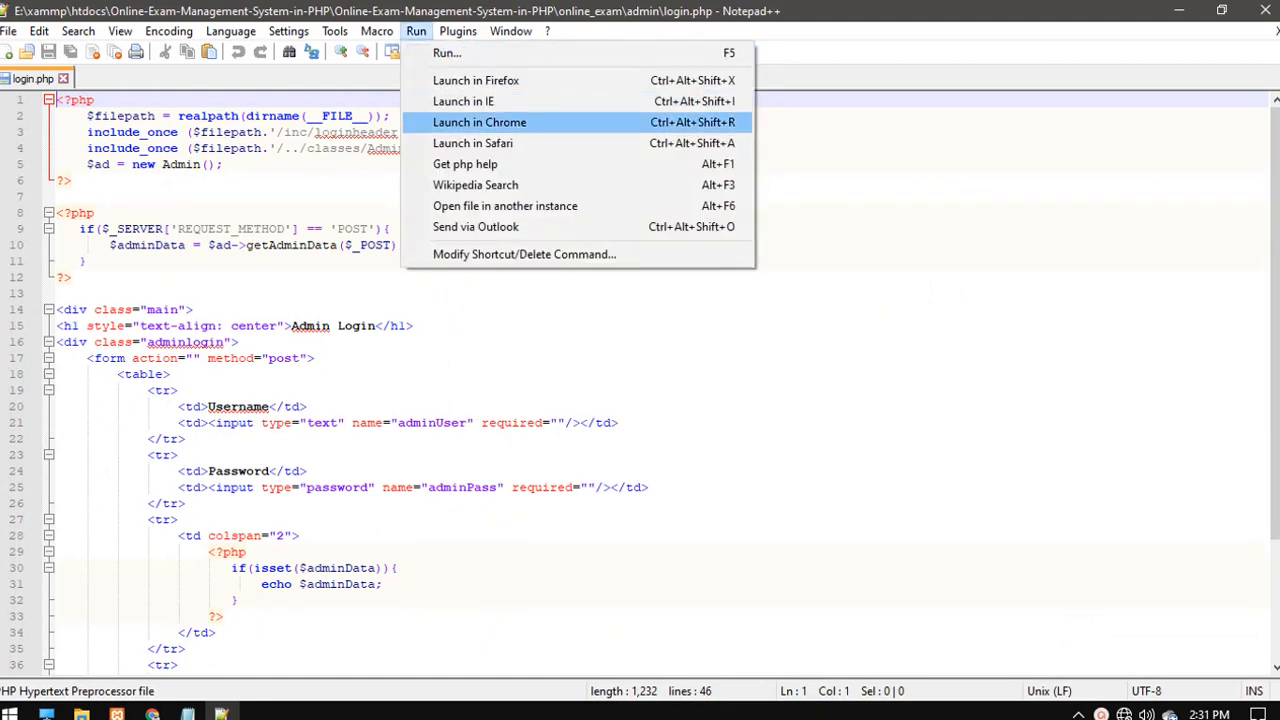
pyautogui.click(480, 122)
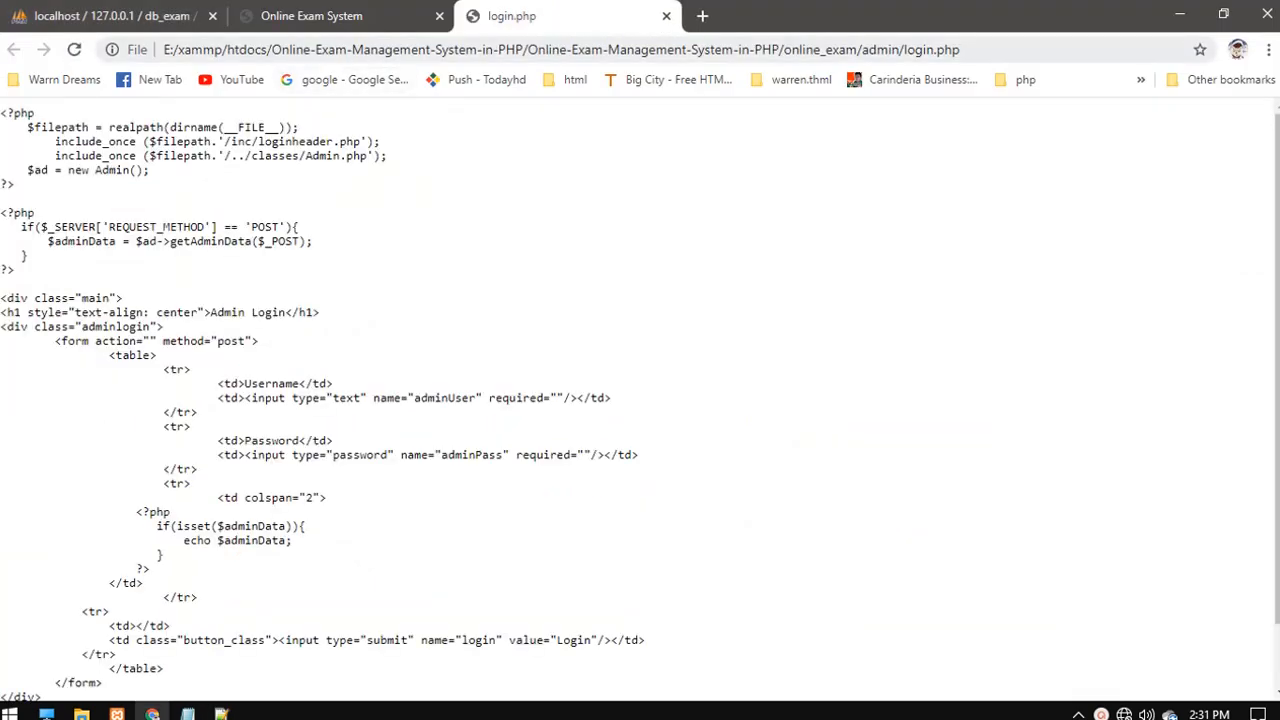
pyautogui.moveTo(304, 49); pyautogui.dragTo(120, 52)
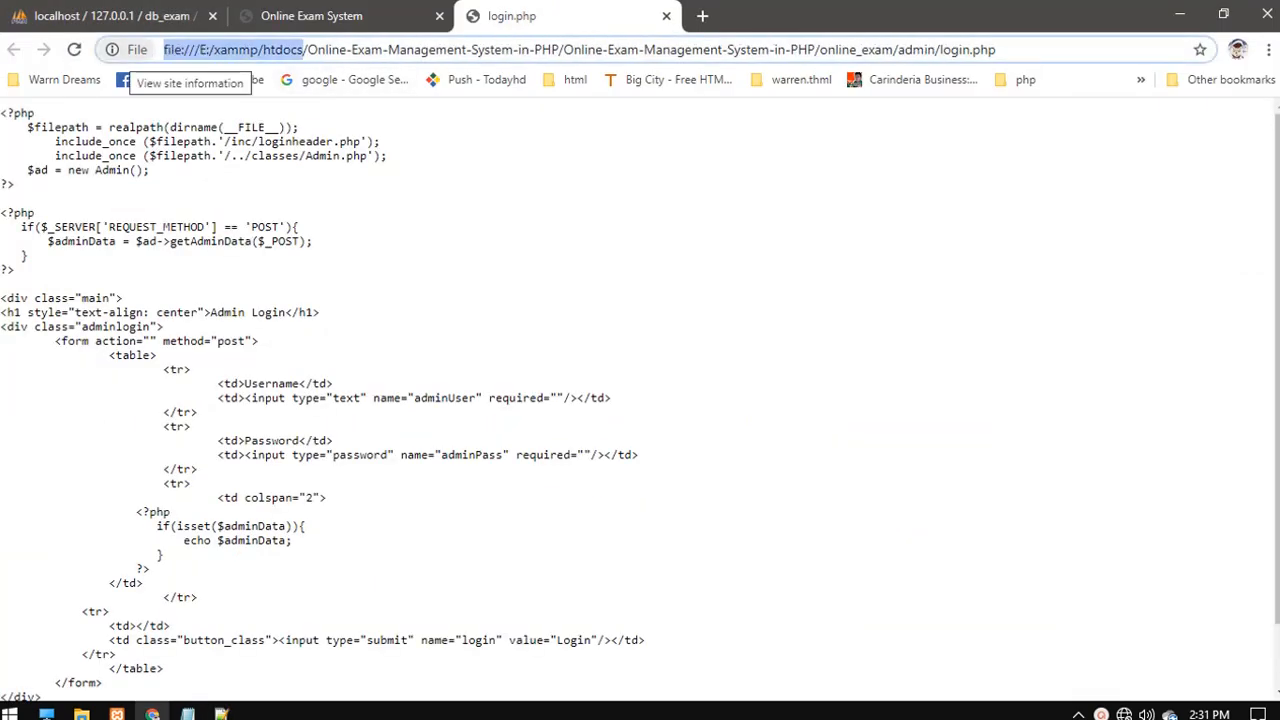
pyautogui.press('BackSpace')
pyautogui.write('localho')
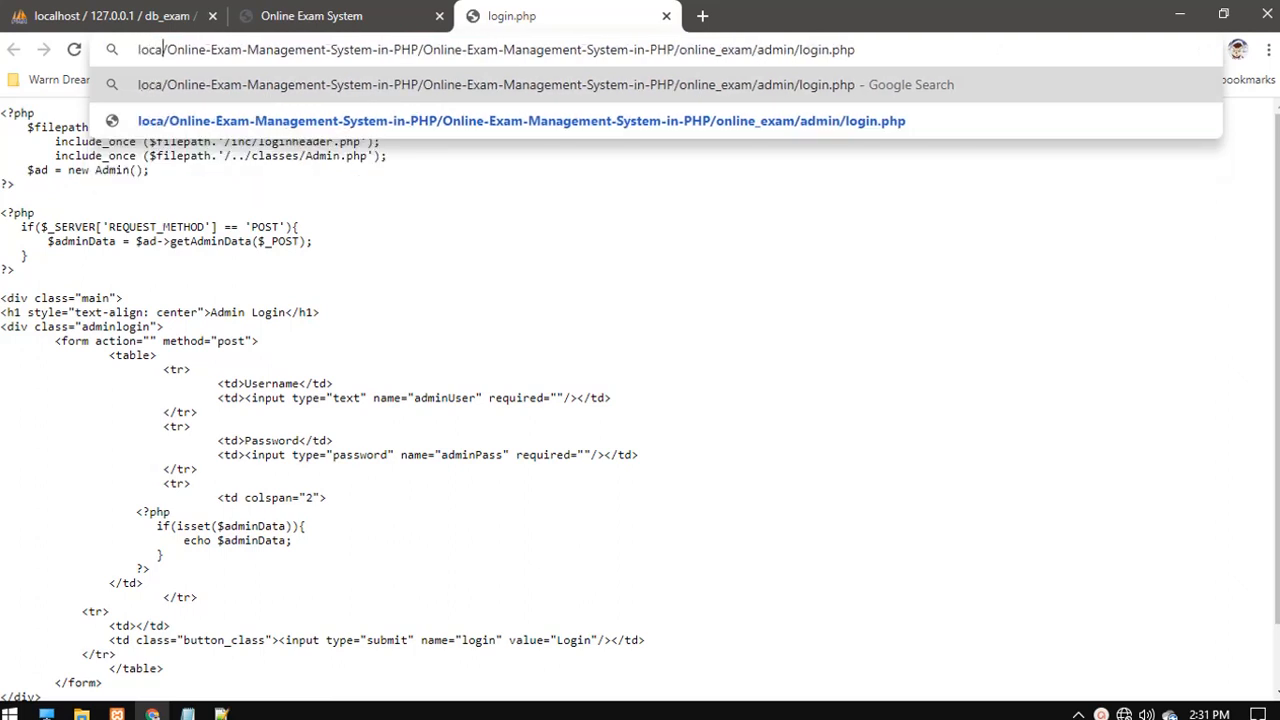
pyautogui.write('st')
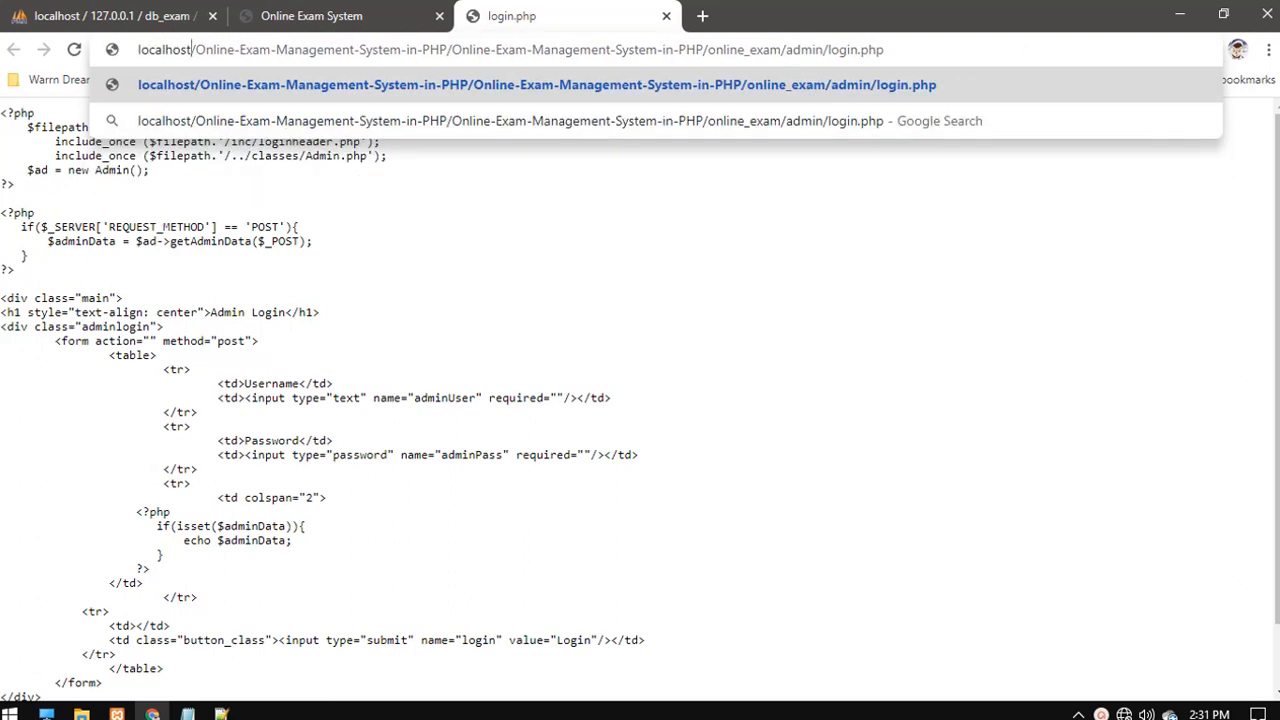
pyautogui.press('Return')
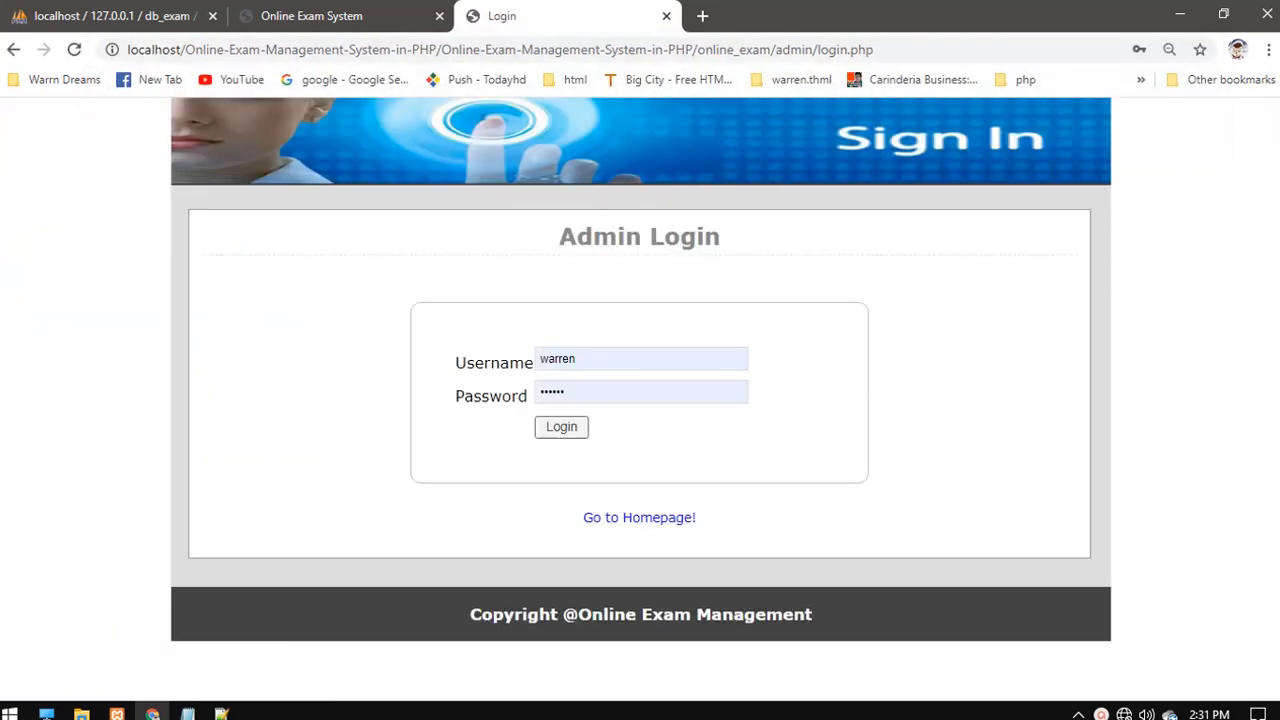
# - Look up the default admin credentials in the Readme setup instructions
pyautogui.click(312, 16)
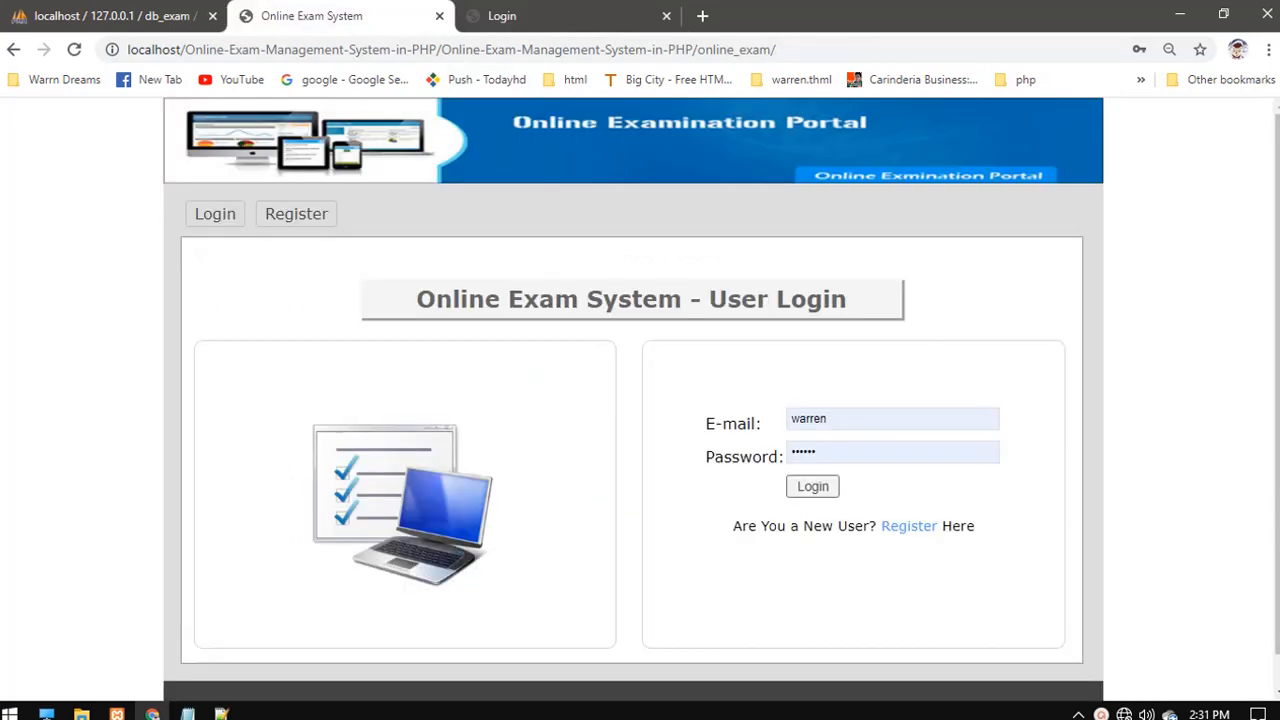
pyautogui.hotkey('ctrl', 'Tab')
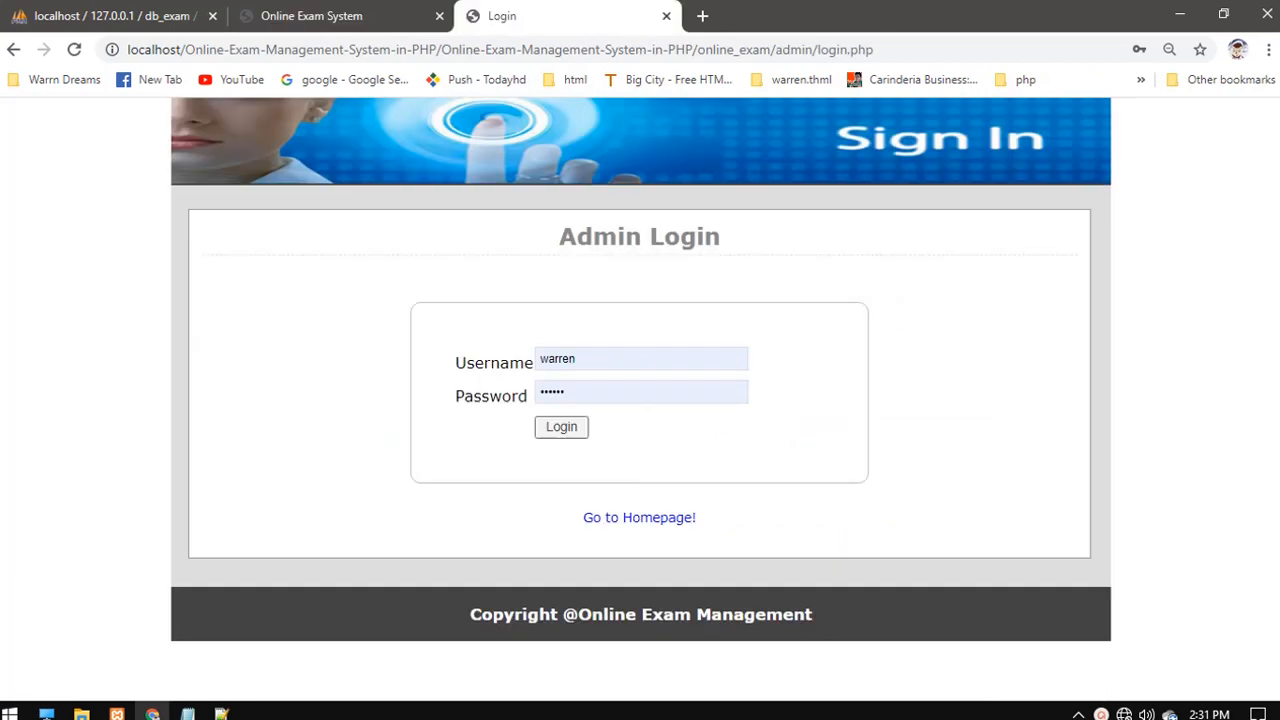
pyautogui.moveTo(650, 237); pyautogui.dragTo(721, 237)
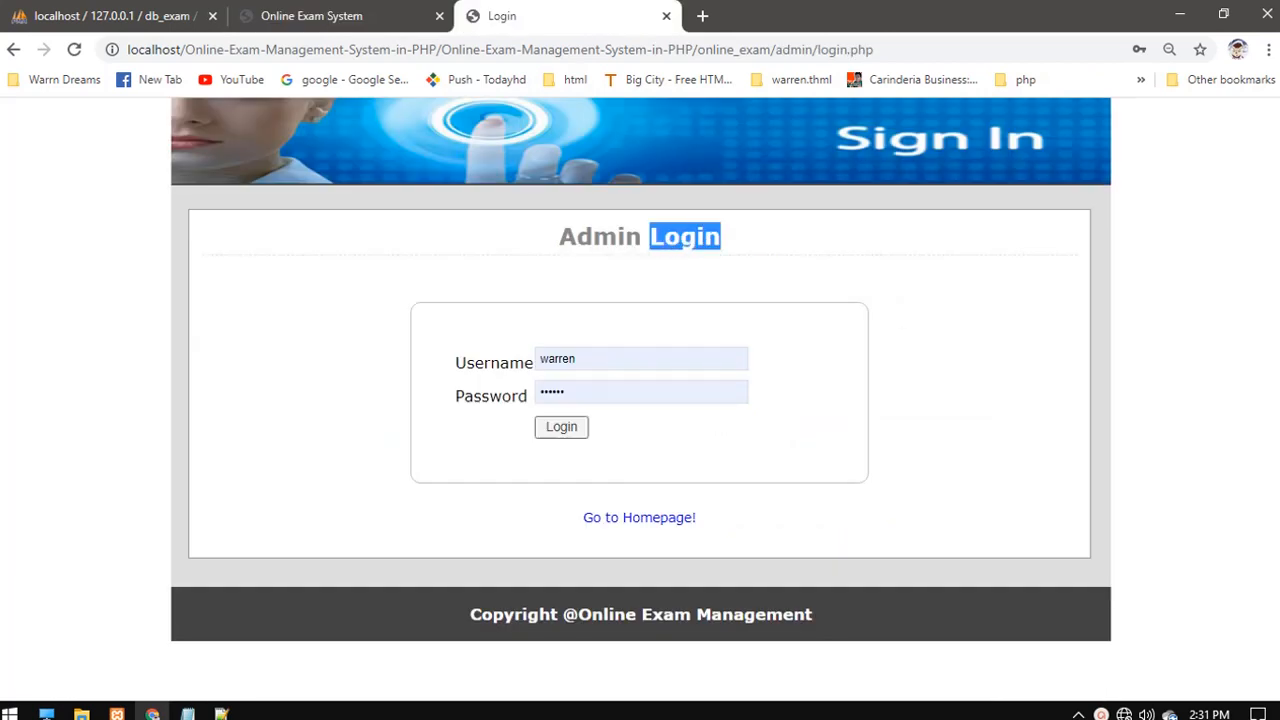
pyautogui.click(721, 238)
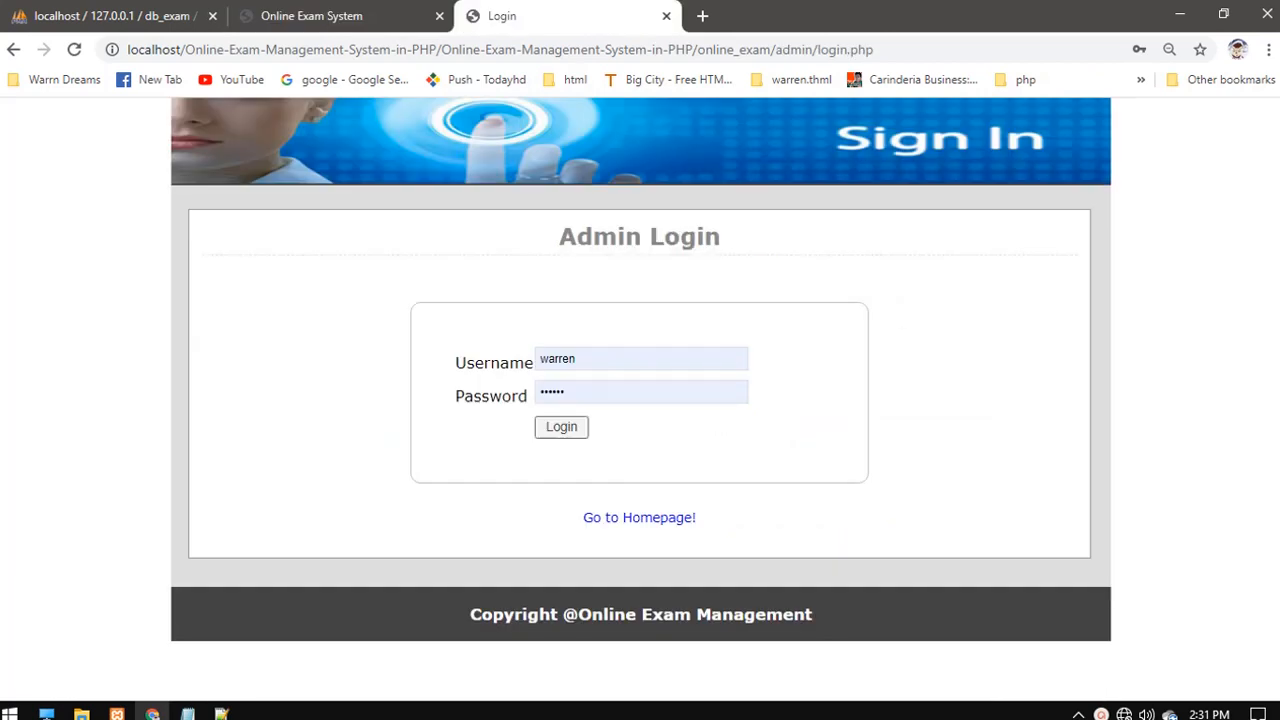
pyautogui.moveTo(187, 712)
pyautogui.click(95, 630)
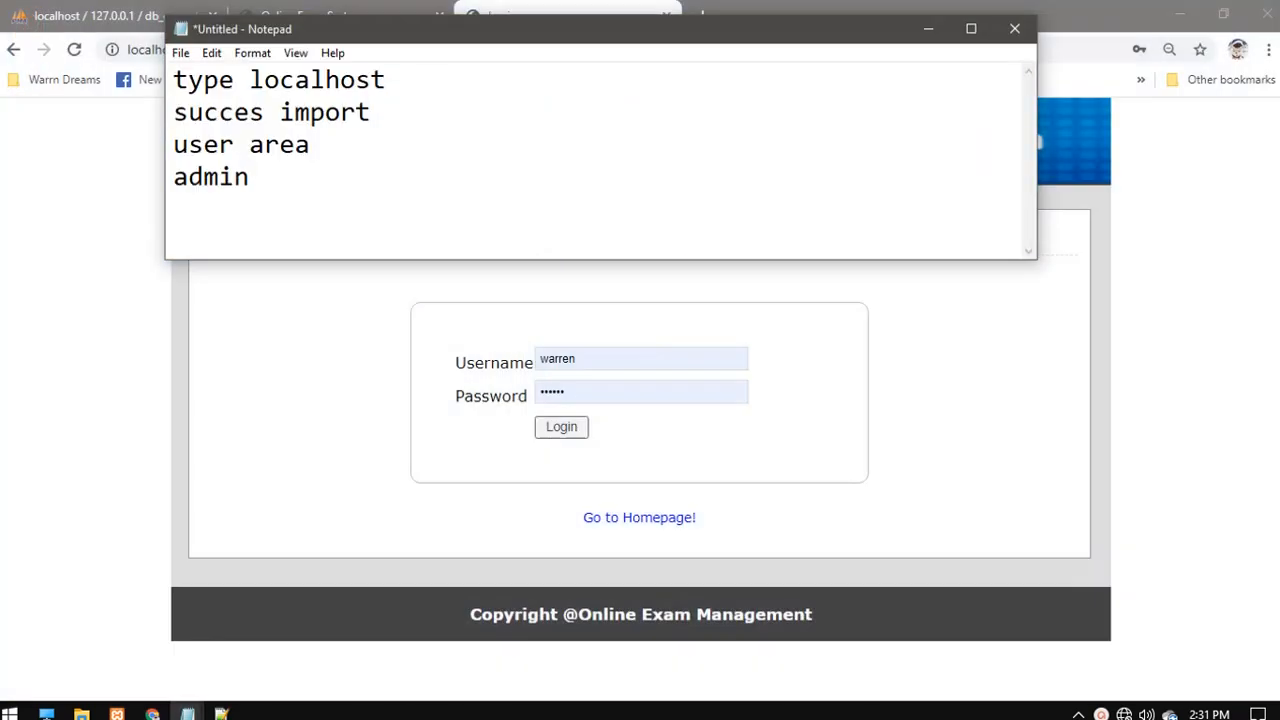
pyautogui.click(928, 28)
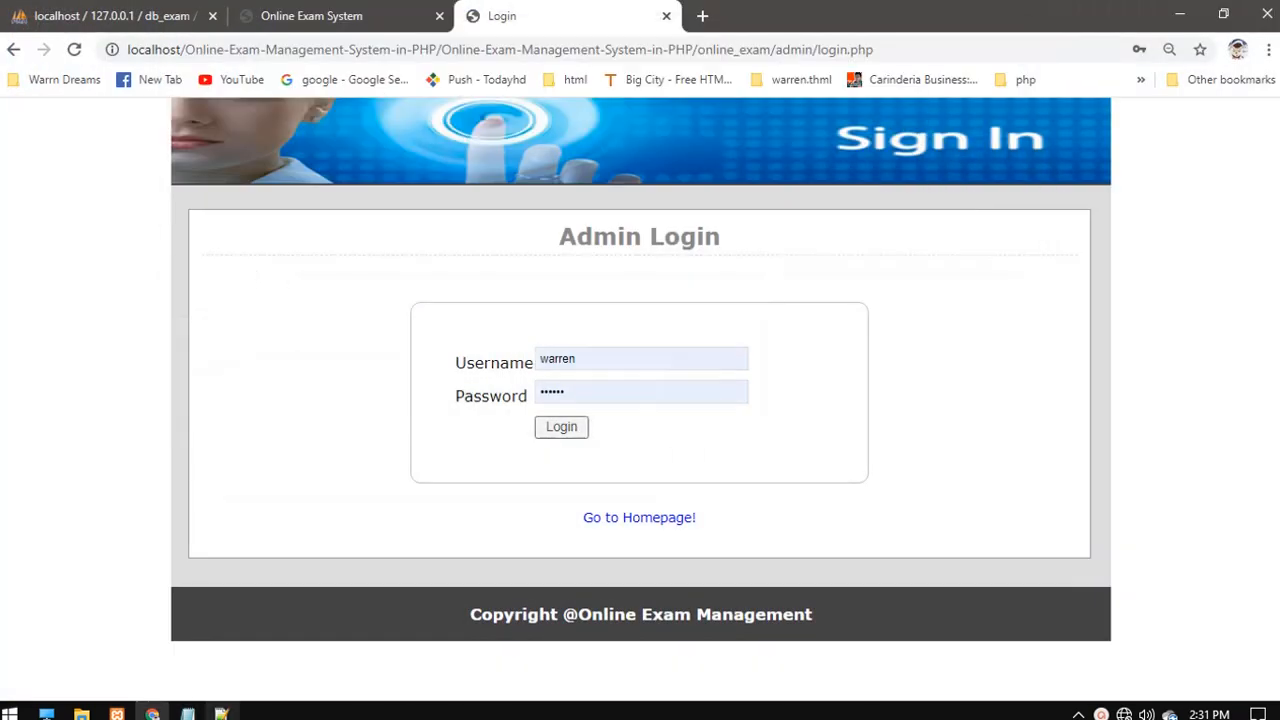
pyautogui.moveTo(187, 712)
pyautogui.click(300, 640)
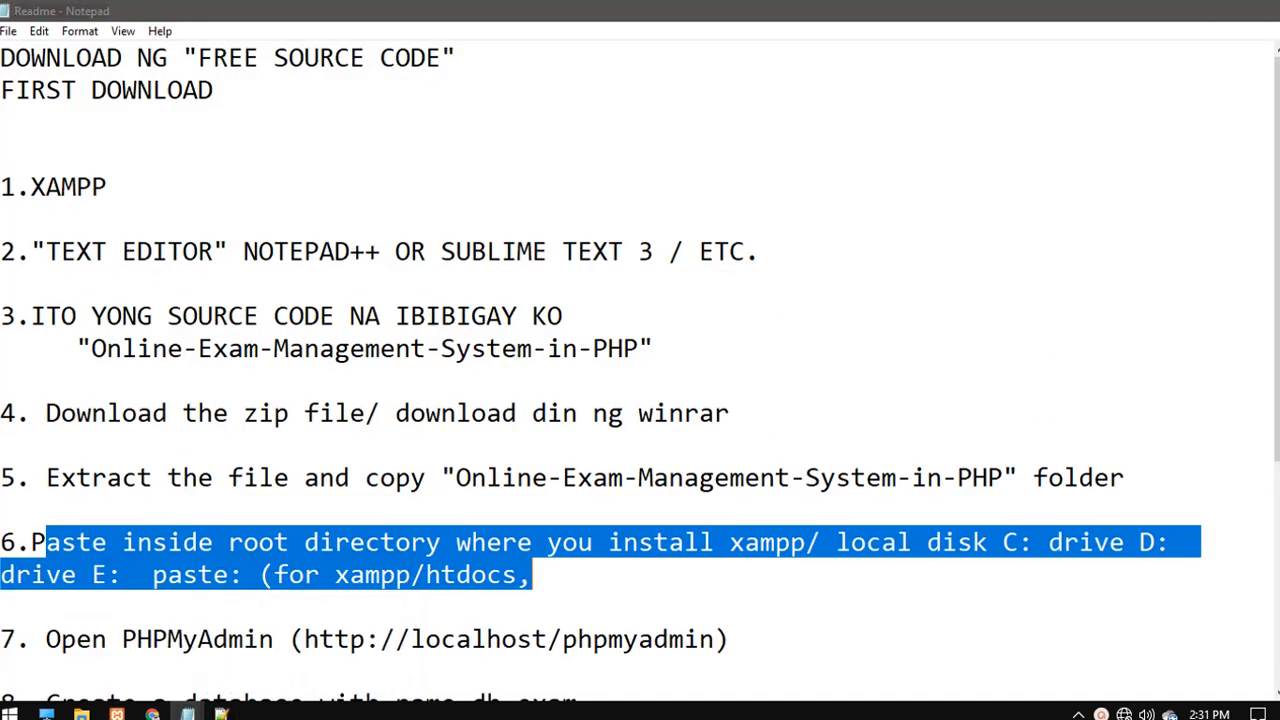
pyautogui.click(578, 316)
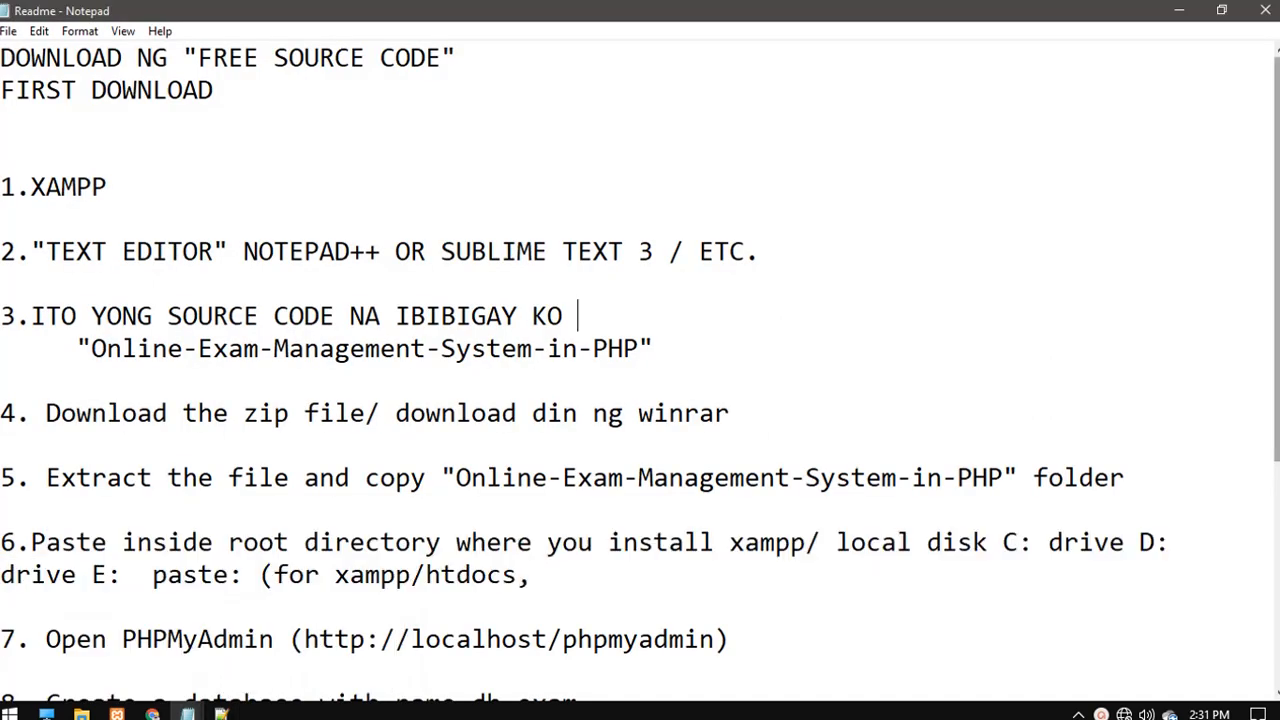
pyautogui.scroll(-4, 640, 360)
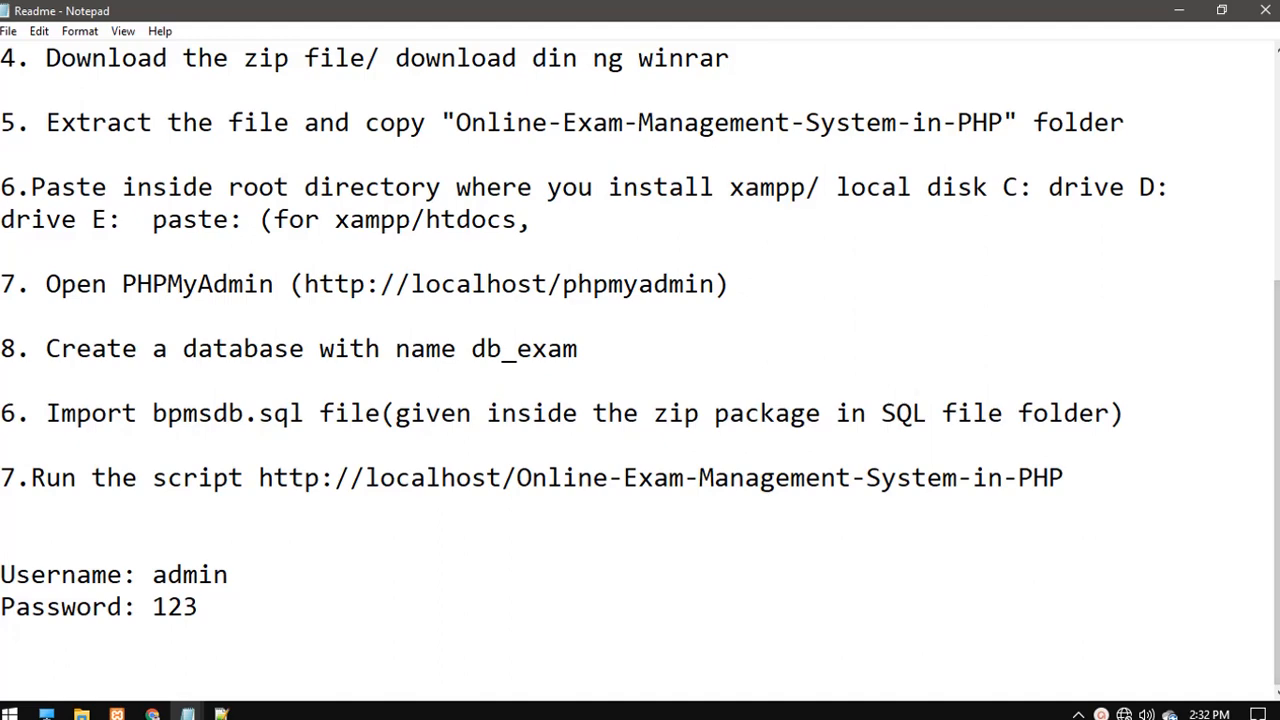
pyautogui.click(153, 574)
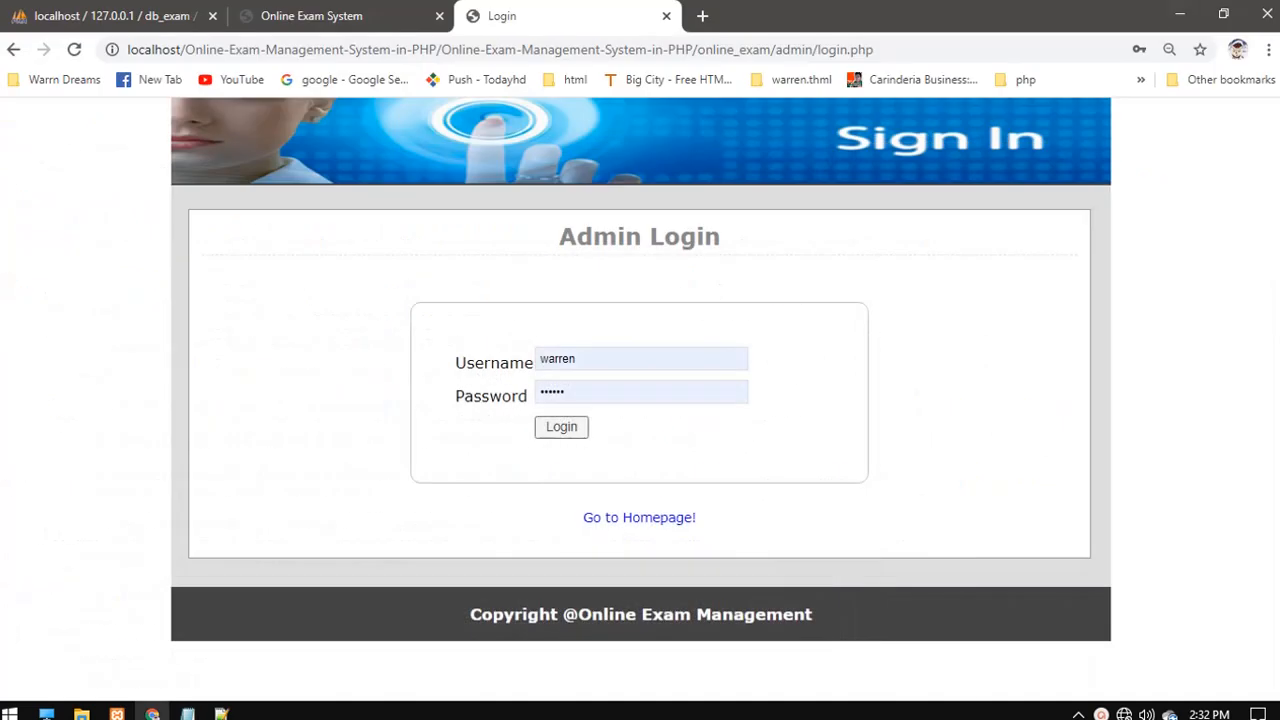
# - Replace the autofilled fields with username admin and the Readme's password, and sign in
pyautogui.doubleClick(558, 359)
pyautogui.press('BackSpace')
pyautogui.write('admin')
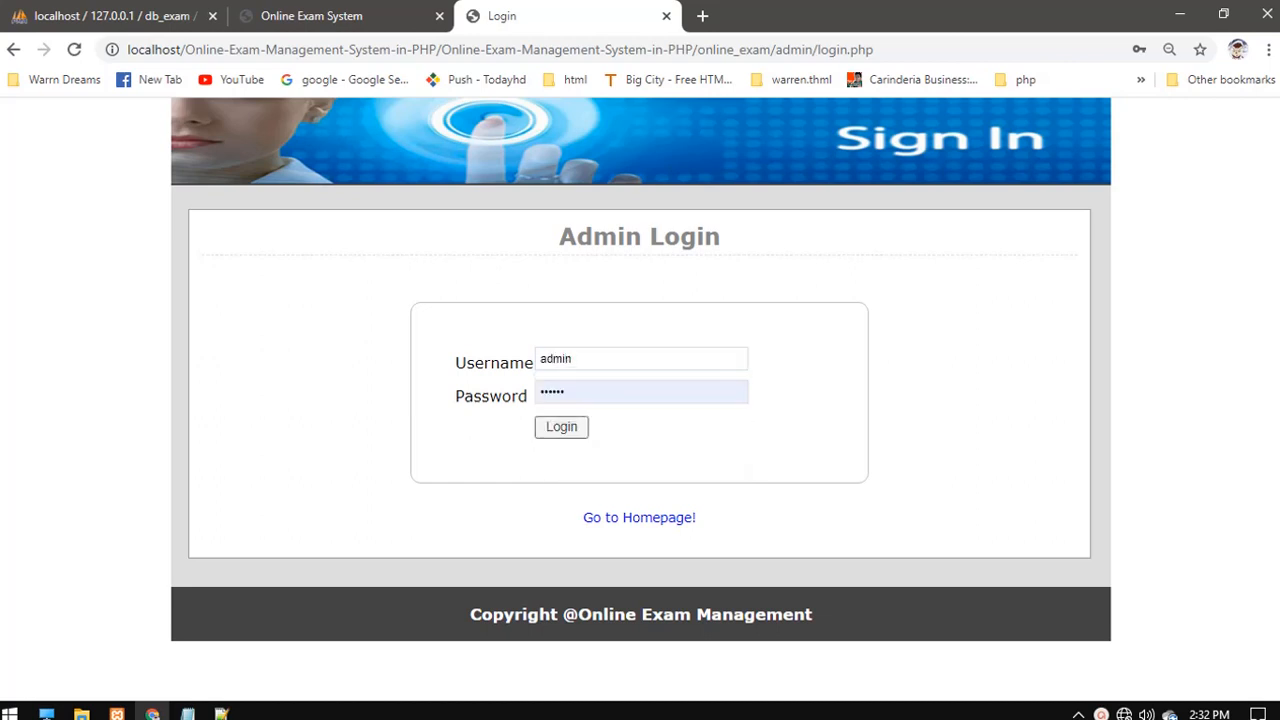
pyautogui.press('Tab')
pyautogui.press('BackSpace')
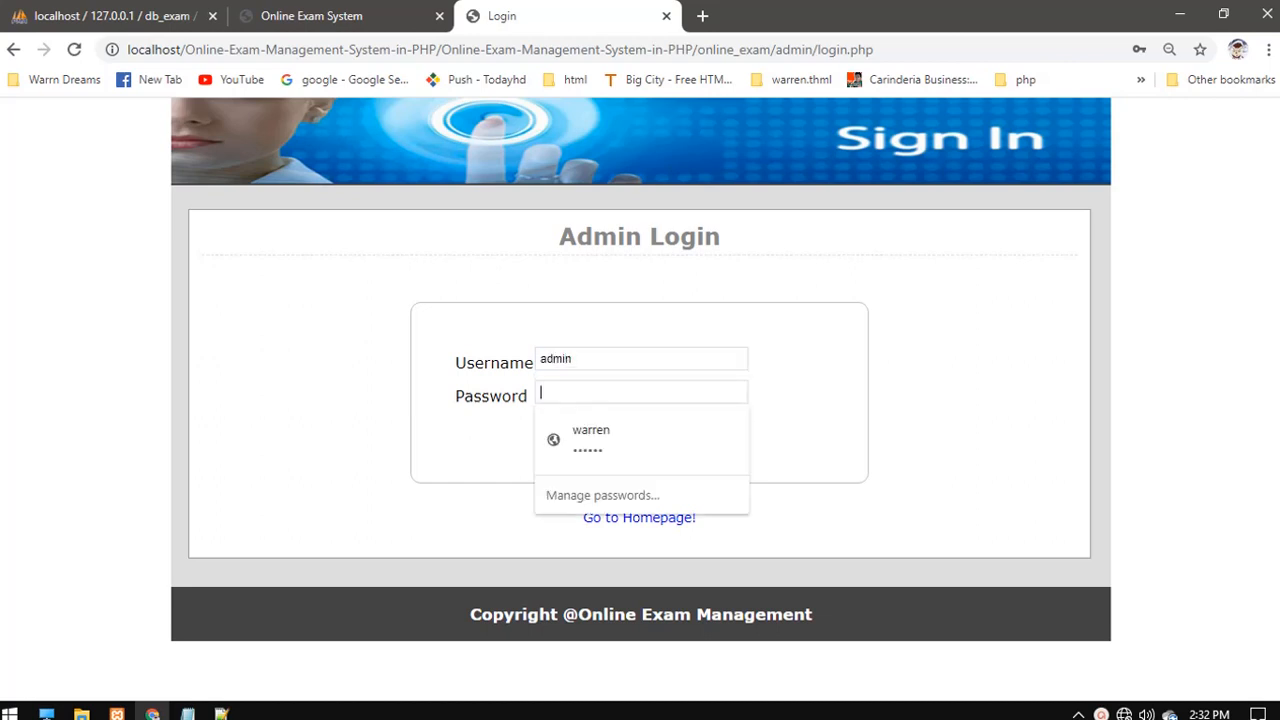
pyautogui.write('a')
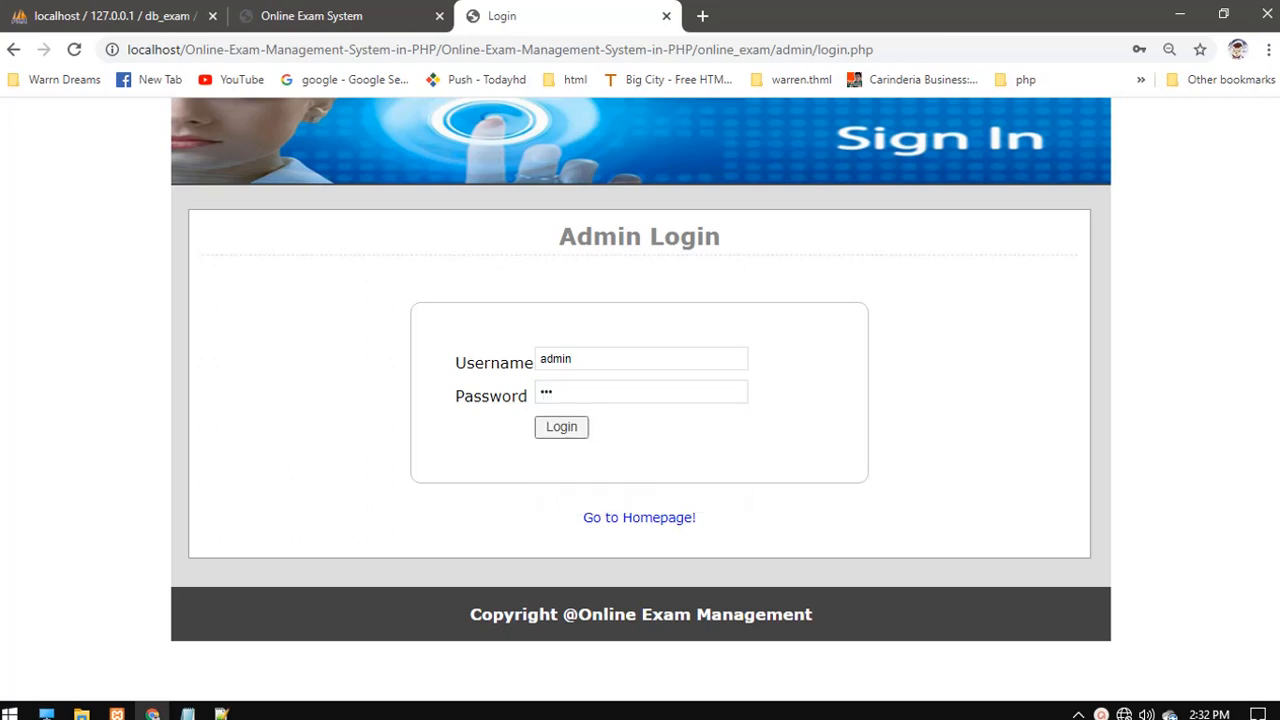
pyautogui.press('Return')
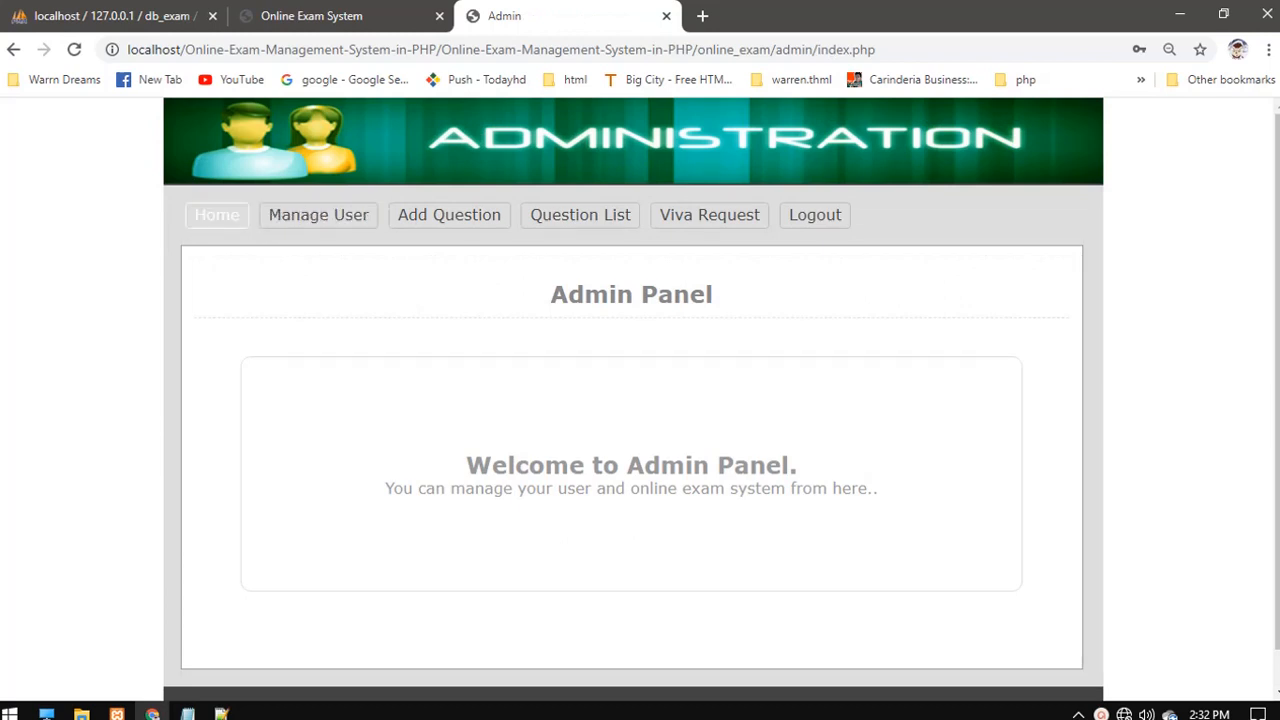
# - Tour the admin Home, Users, Add Question, Question List and Viva Request pages, then log out
pyautogui.click(217, 215)
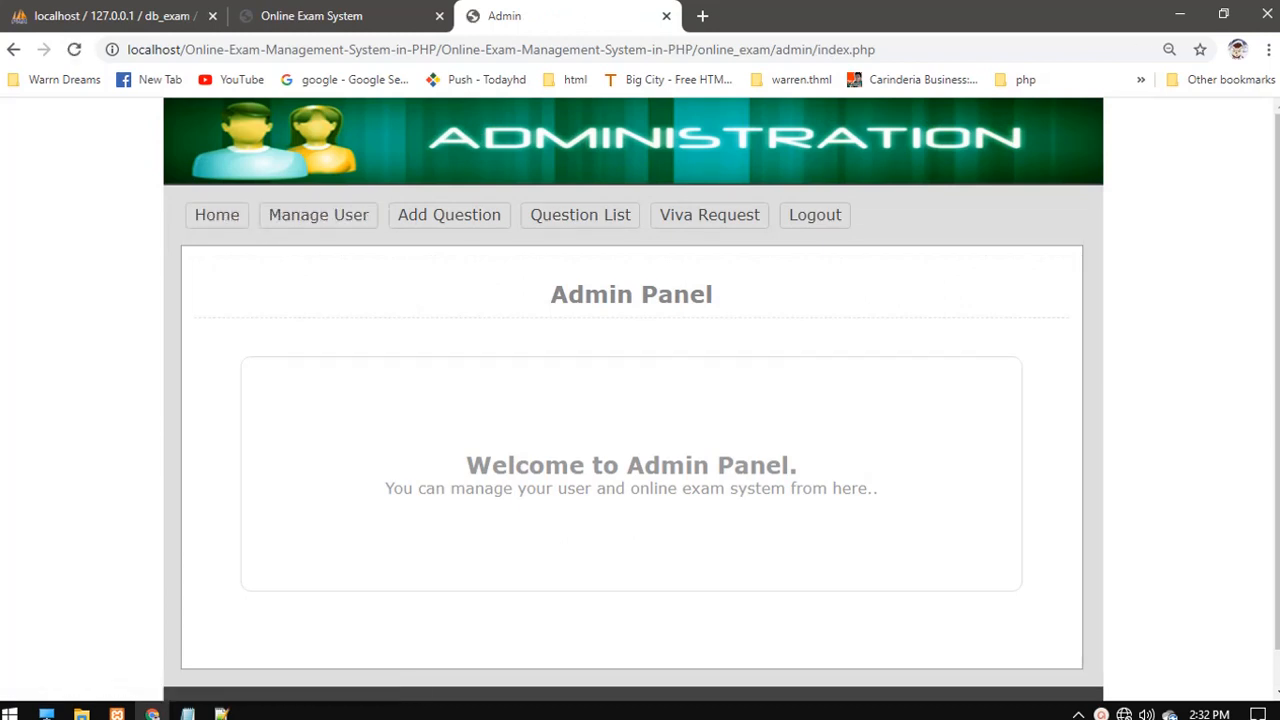
pyautogui.scroll(-1, 640, 400)
pyautogui.scroll(1, 640, 400)
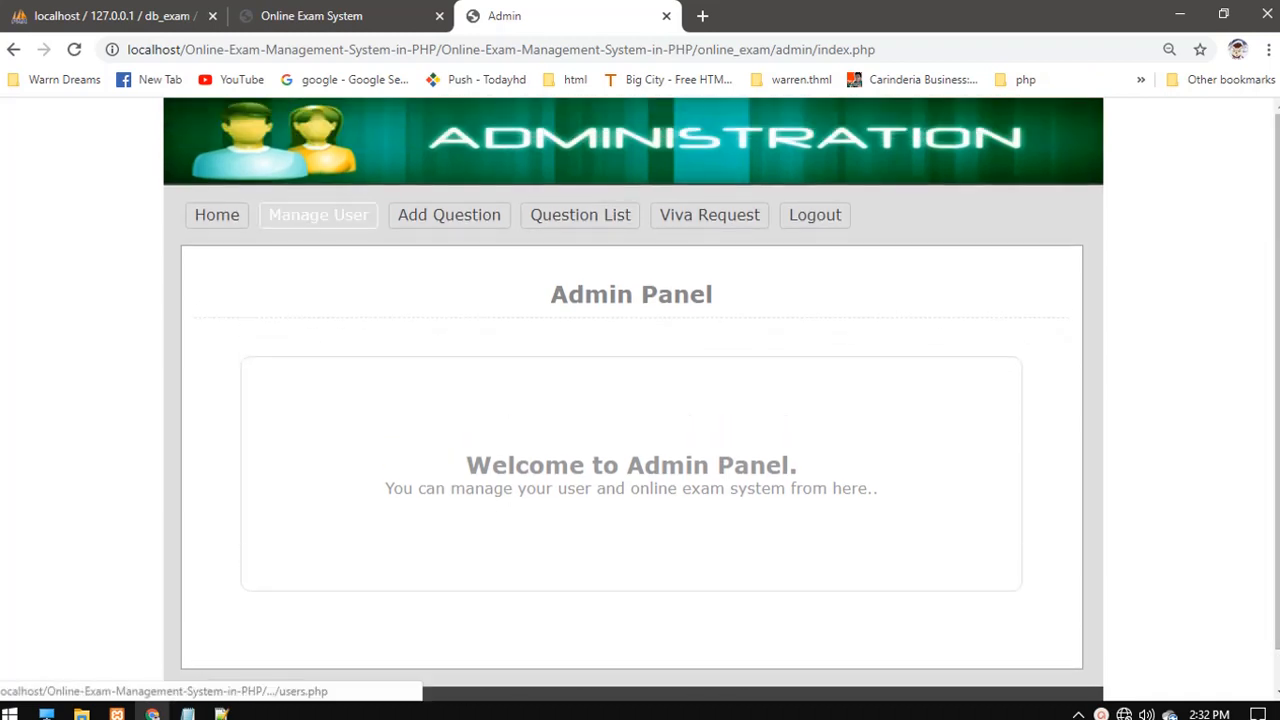
pyautogui.click(318, 215)
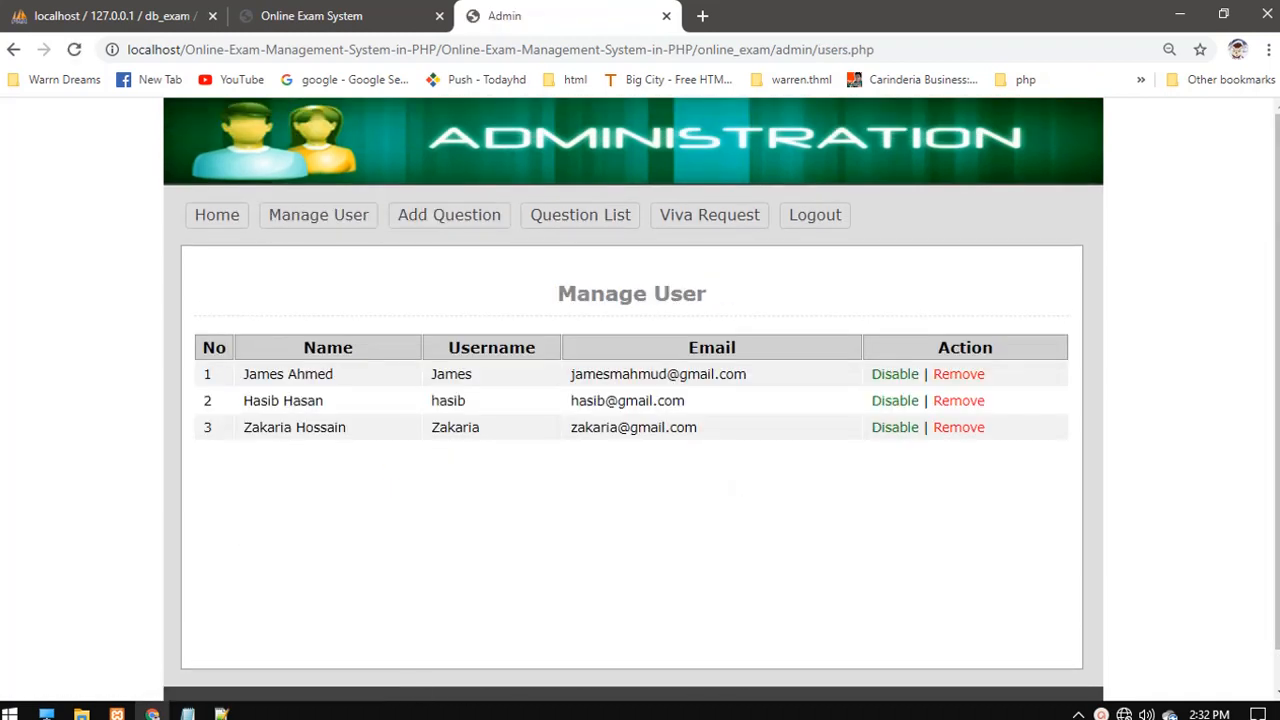
pyautogui.click(449, 215)
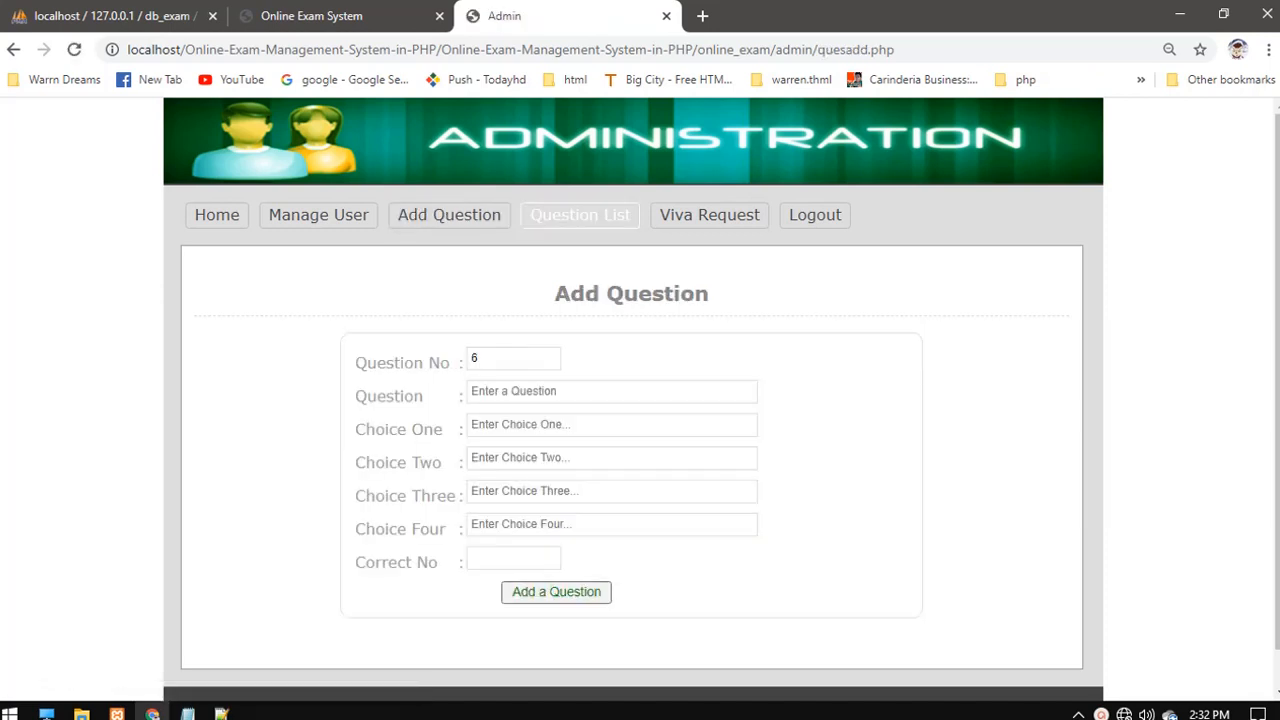
pyautogui.click(580, 215)
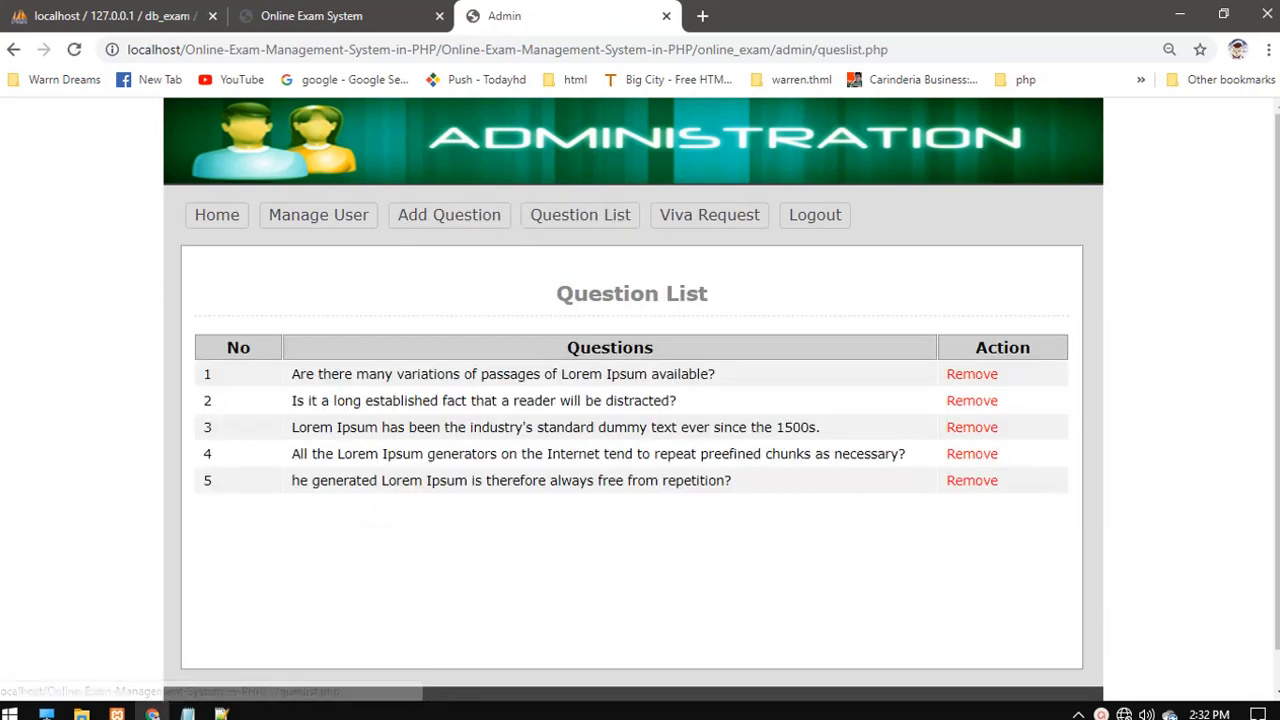
pyautogui.click(709, 214)
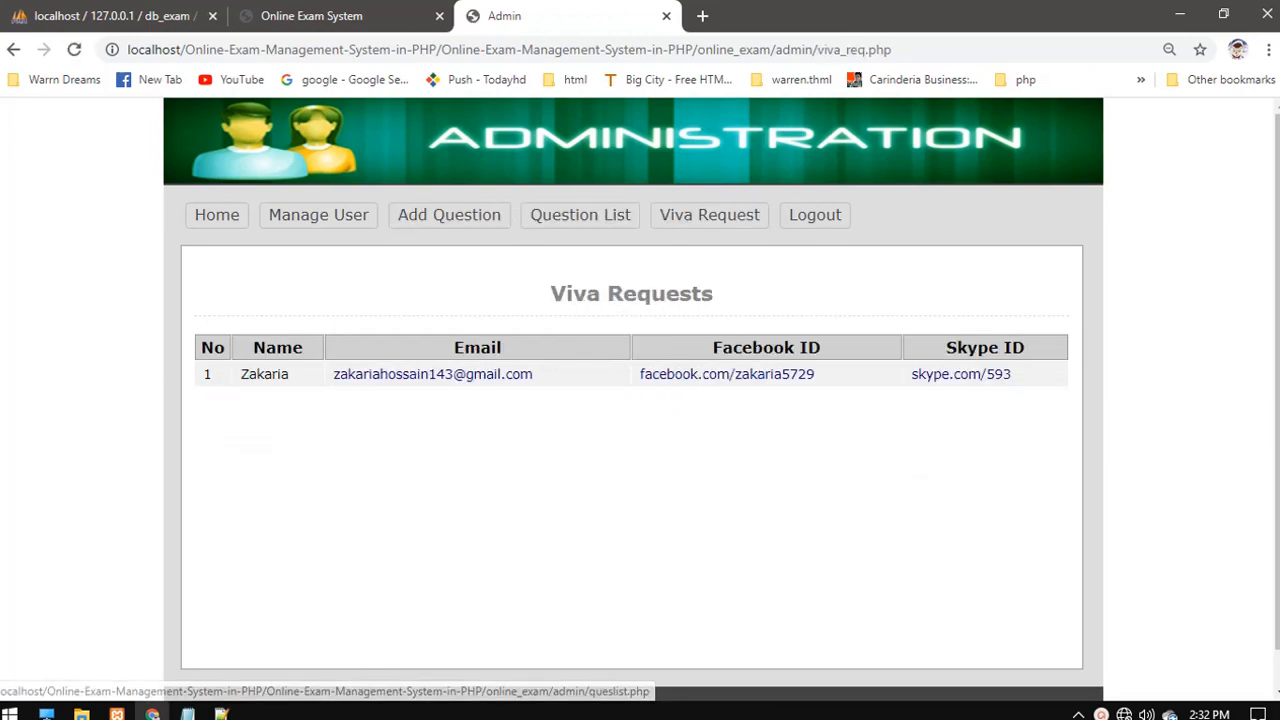
pyautogui.click(815, 214)
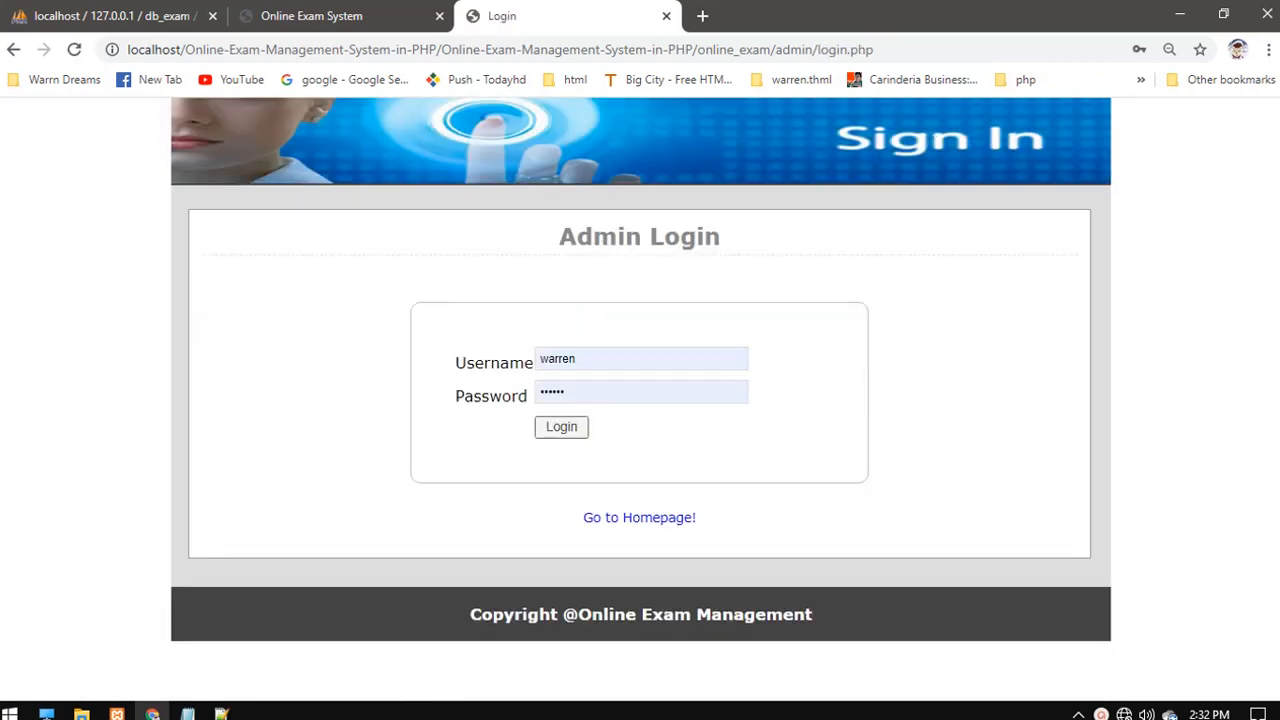
# - Open the registration form and enter the new user's name, username and password
pyautogui.click(311, 15)
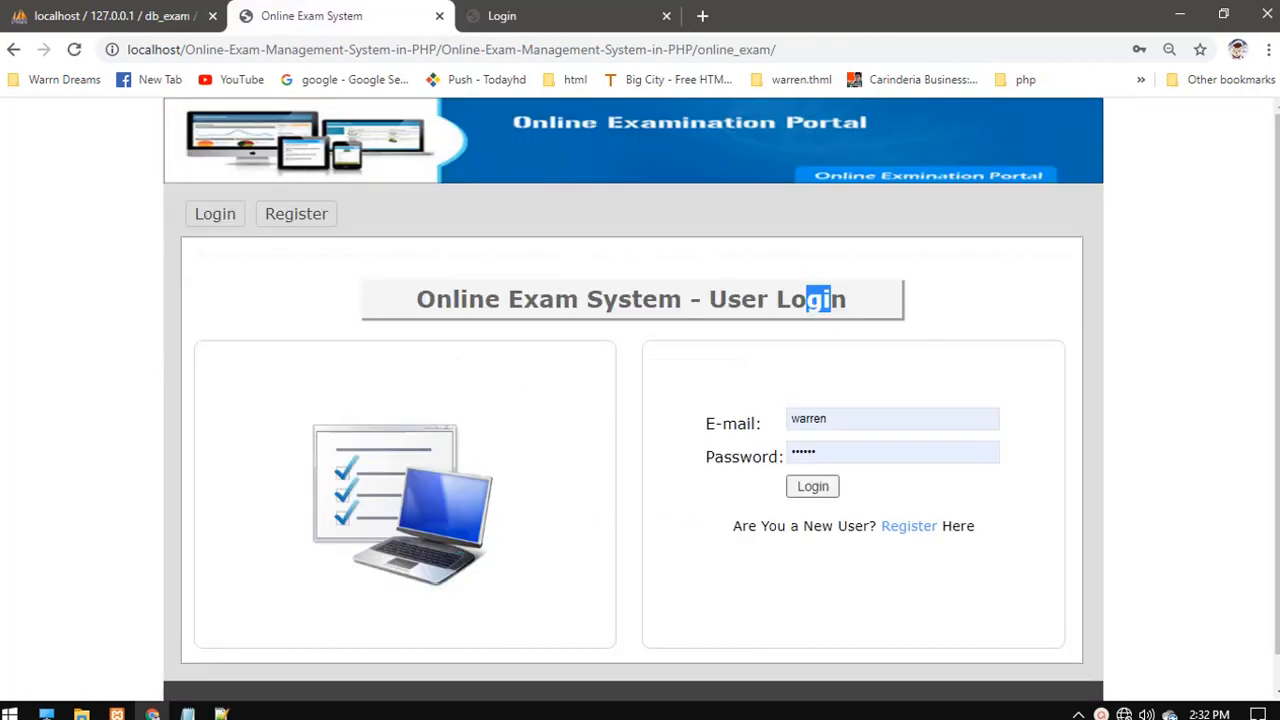
pyautogui.click(820, 300)
pyautogui.click(909, 526)
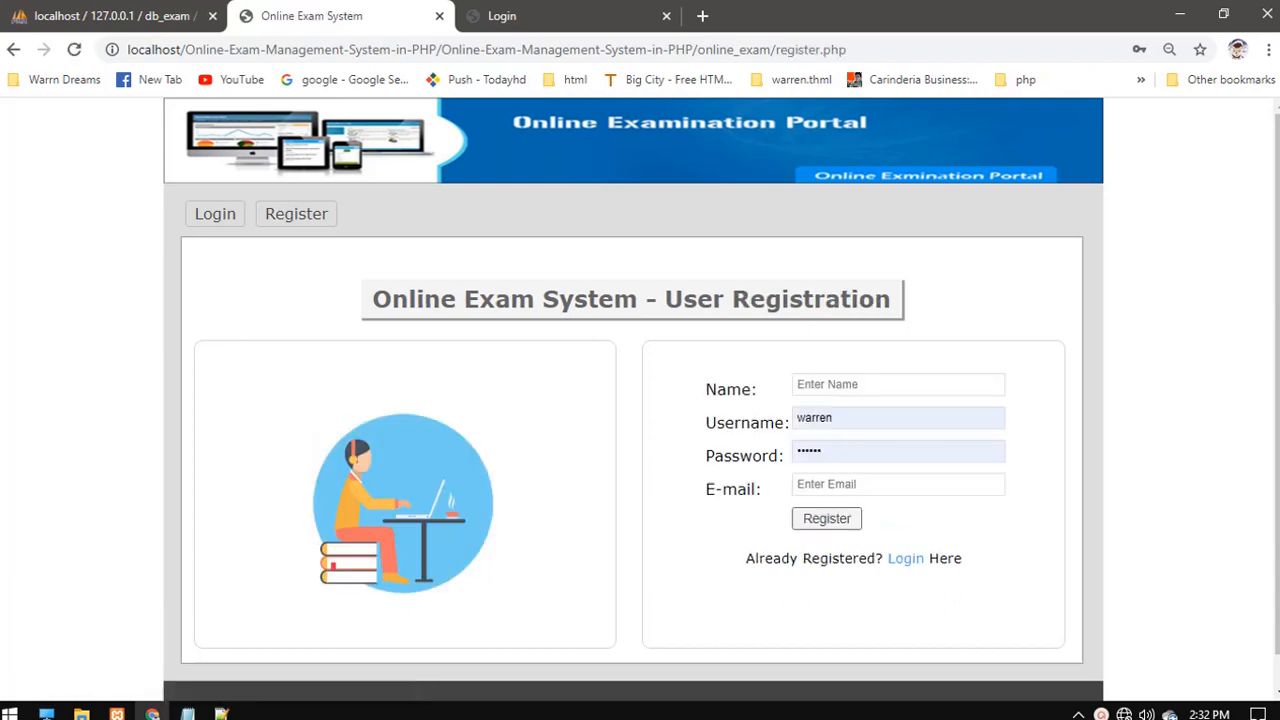
pyautogui.click(880, 385)
pyautogui.write('pogi')
pyautogui.press('Tab')
pyautogui.write('batang')
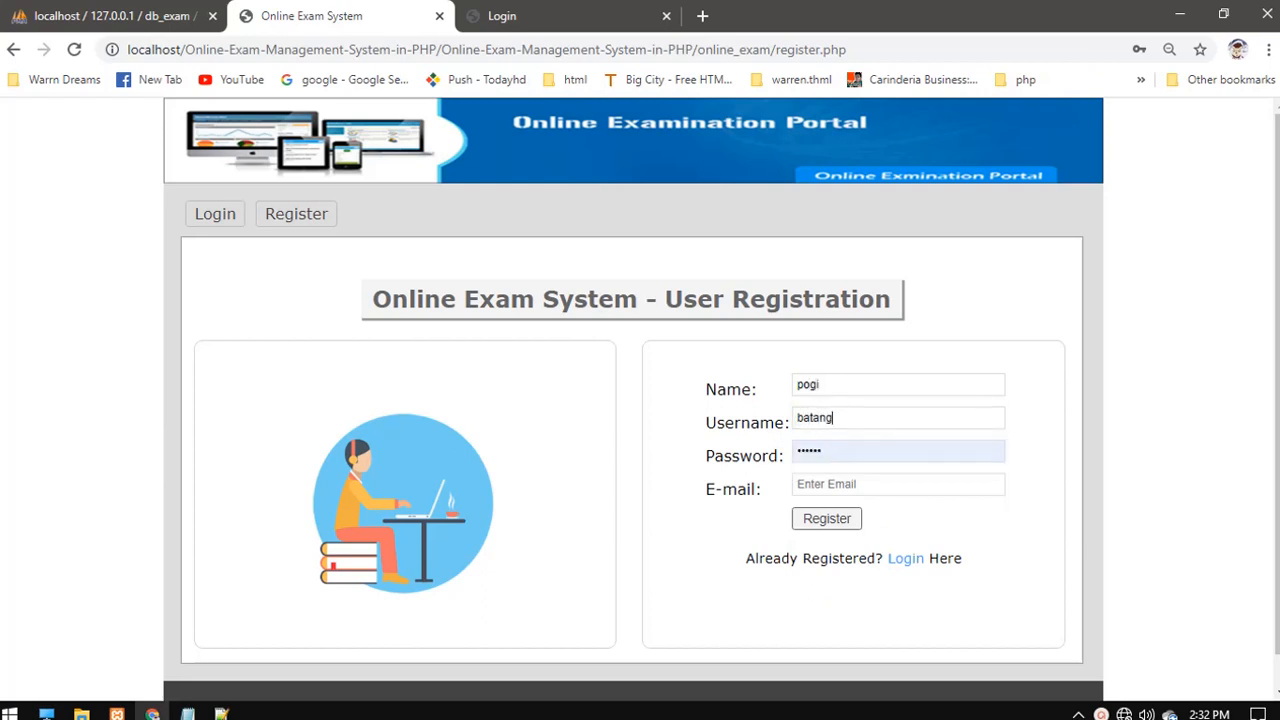
pyautogui.press('Tab')
pyautogui.press('BackSpace')
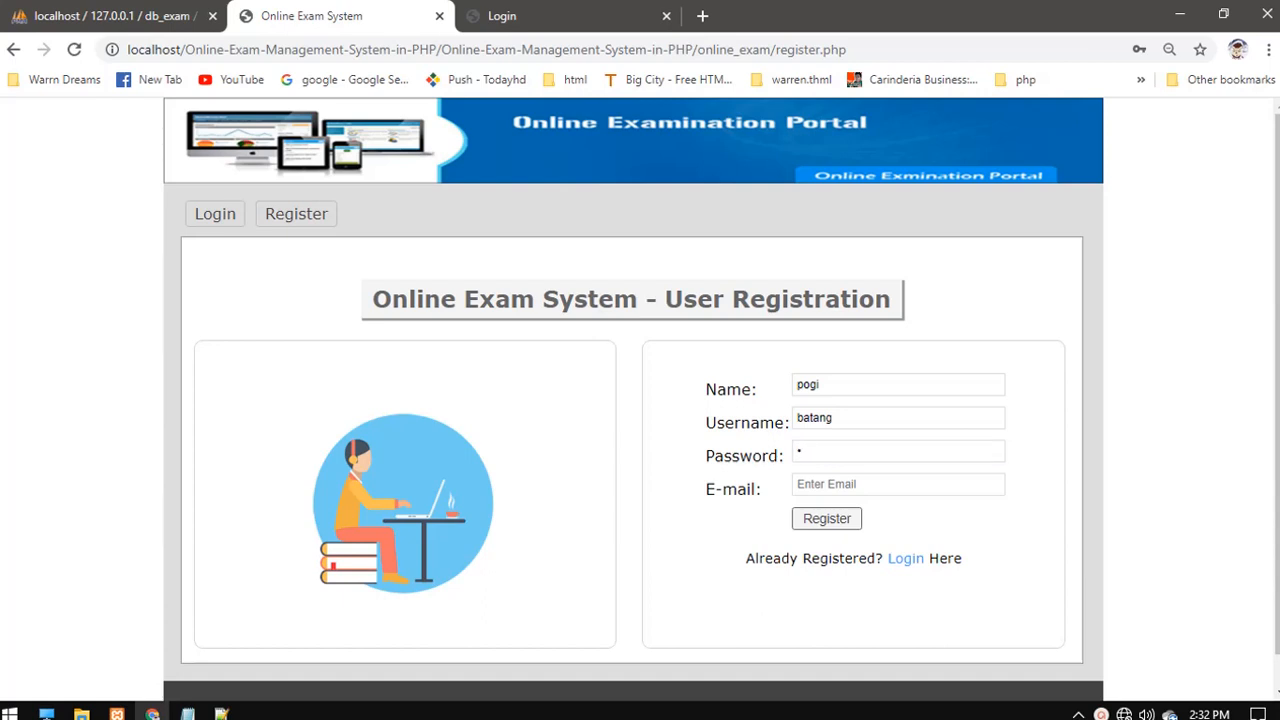
pyautogui.press('BackSpace')
pyautogui.write('1234')
# - Pick the user's e-mail from the autofill suggestions and submit the registration
pyautogui.click(855, 484)
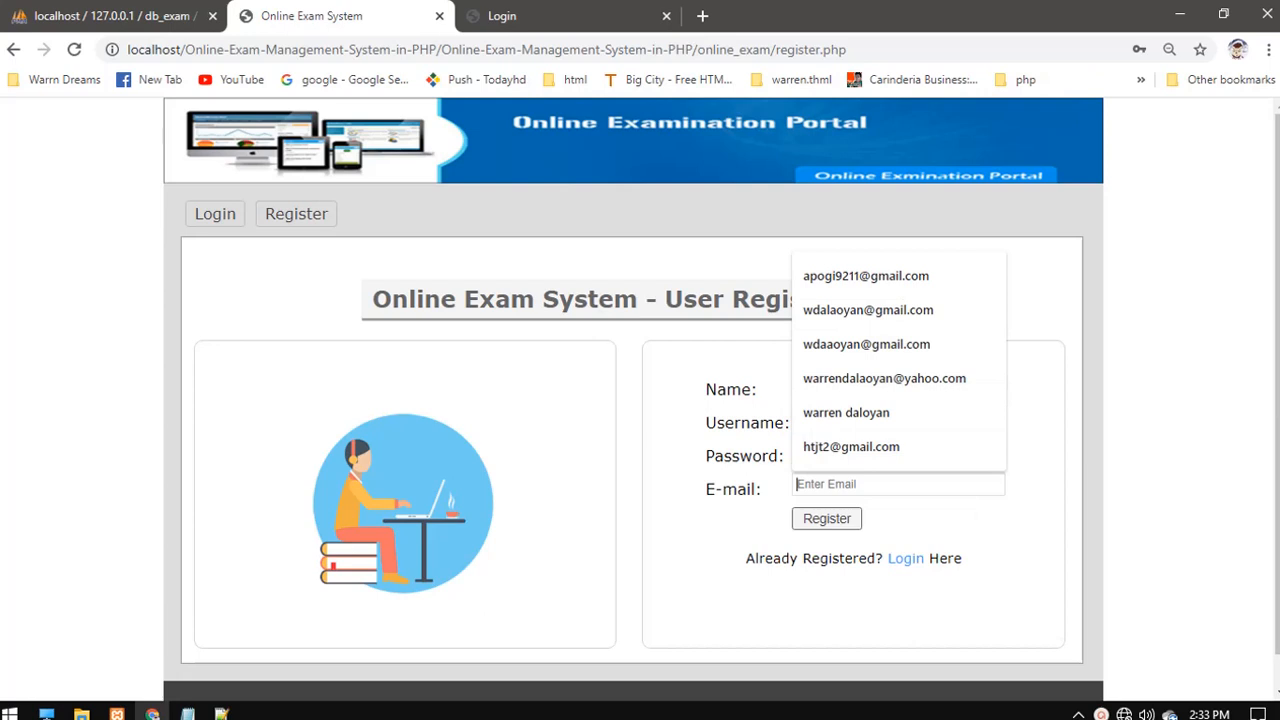
pyautogui.write('t')
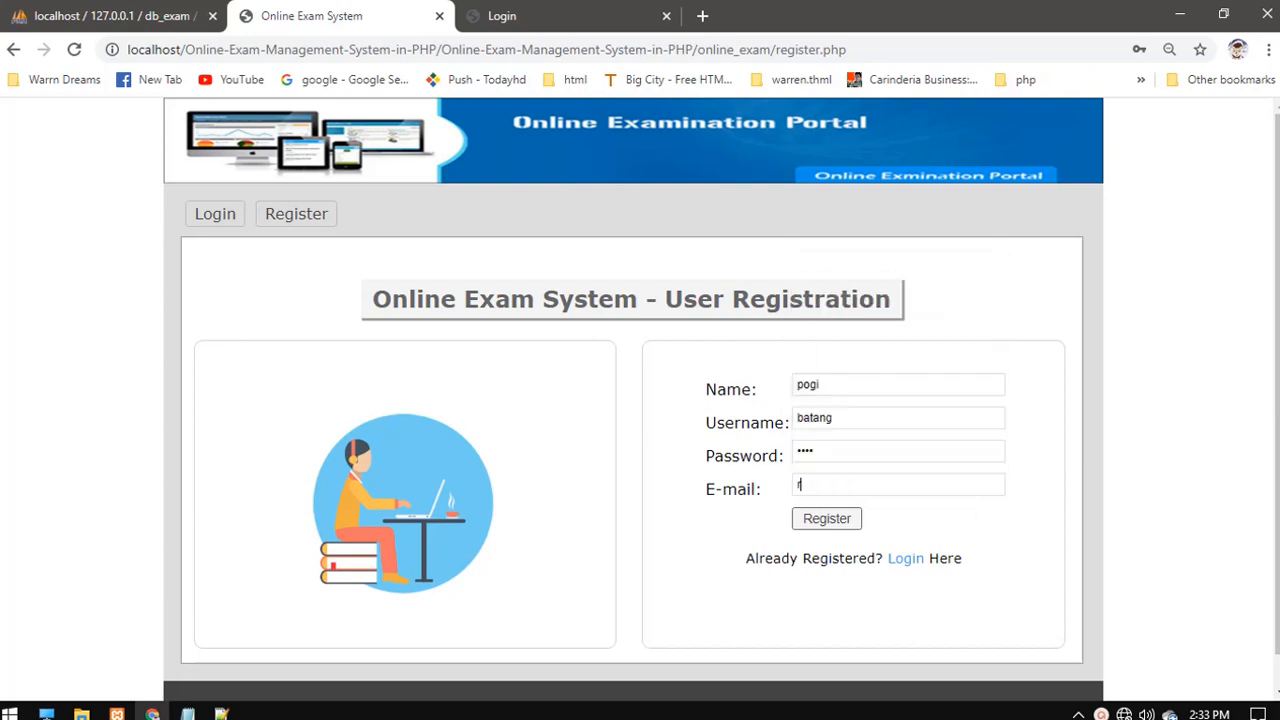
pyautogui.press('BackSpace')
pyautogui.write('t@')
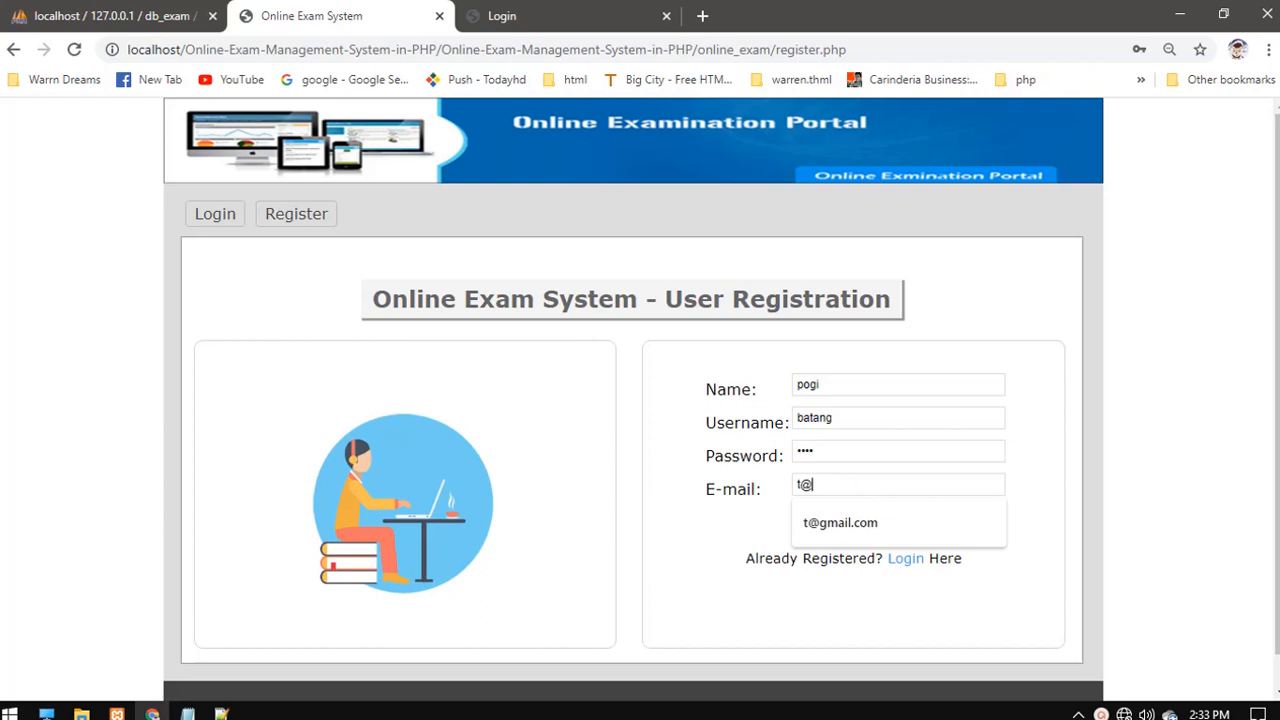
pyautogui.write('g')
pyautogui.press('Down')
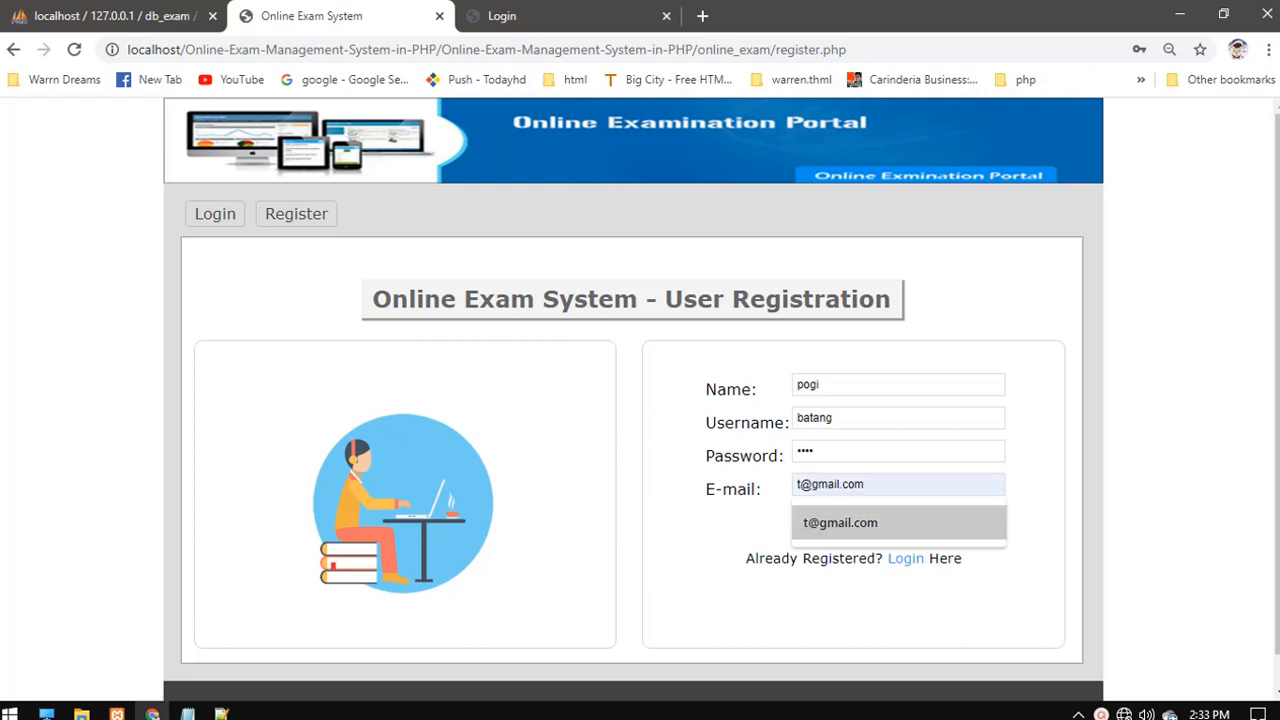
pyautogui.press('Return')
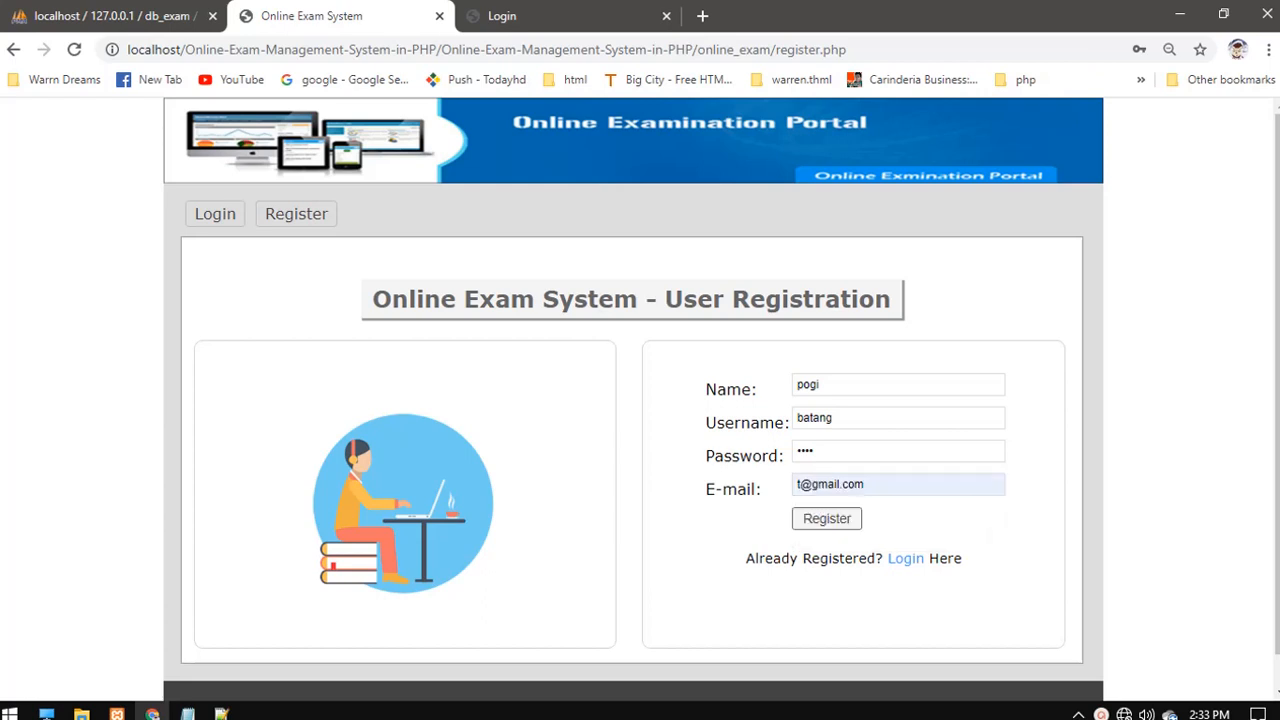
pyautogui.press('Return')
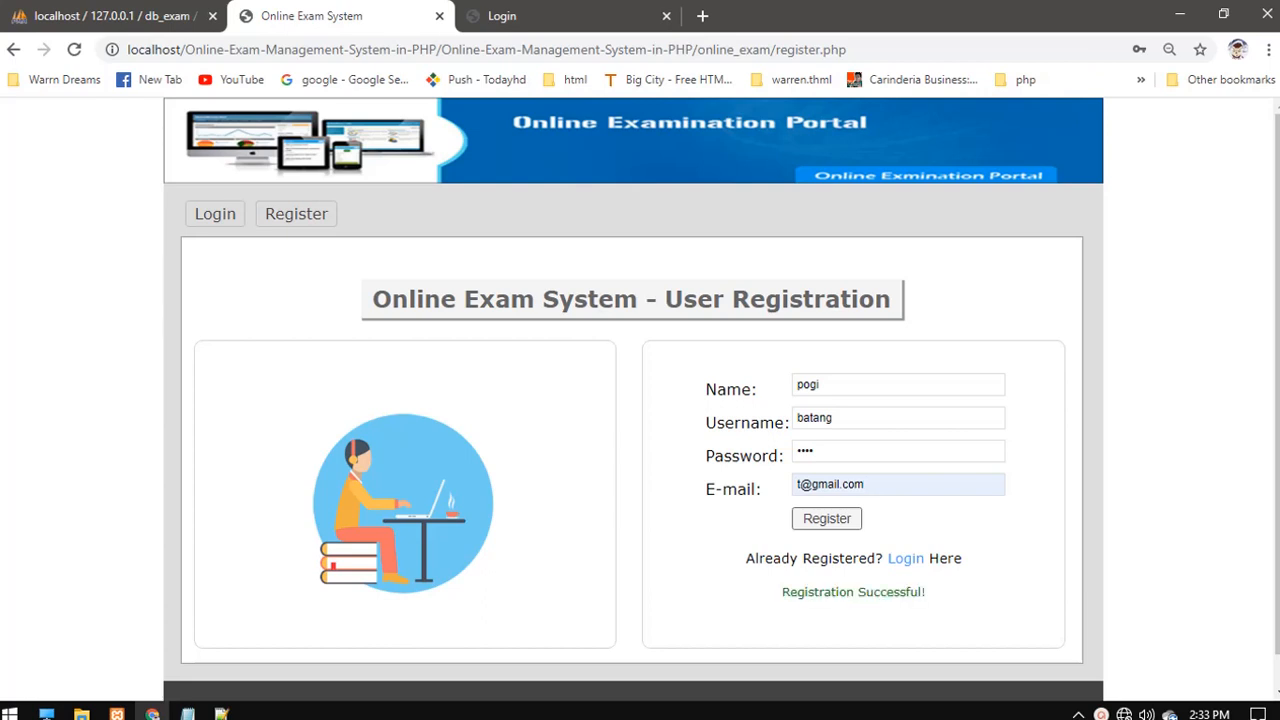
pyautogui.moveTo(806, 592); pyautogui.dragTo(859, 592)
pyautogui.click(859, 592)
# - Log in as the new user, retyping the correct password after a failed attempt
pyautogui.click(906, 559)
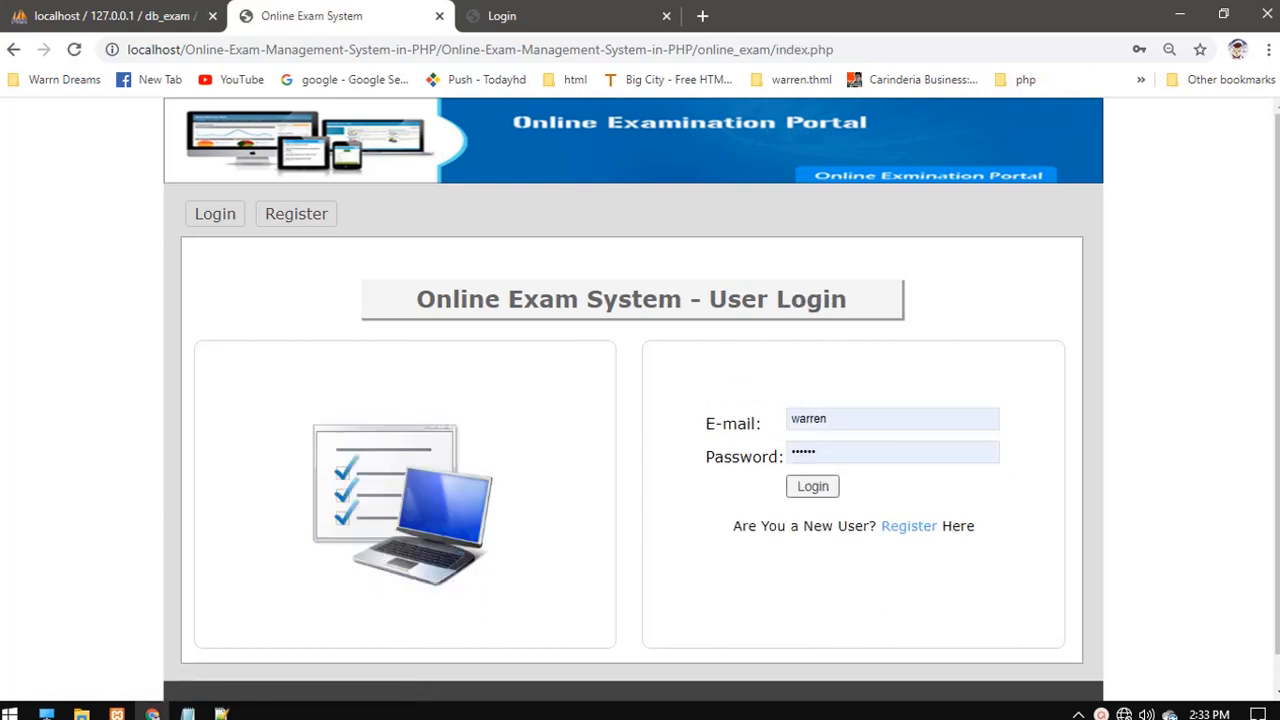
pyautogui.doubleClick(812, 419)
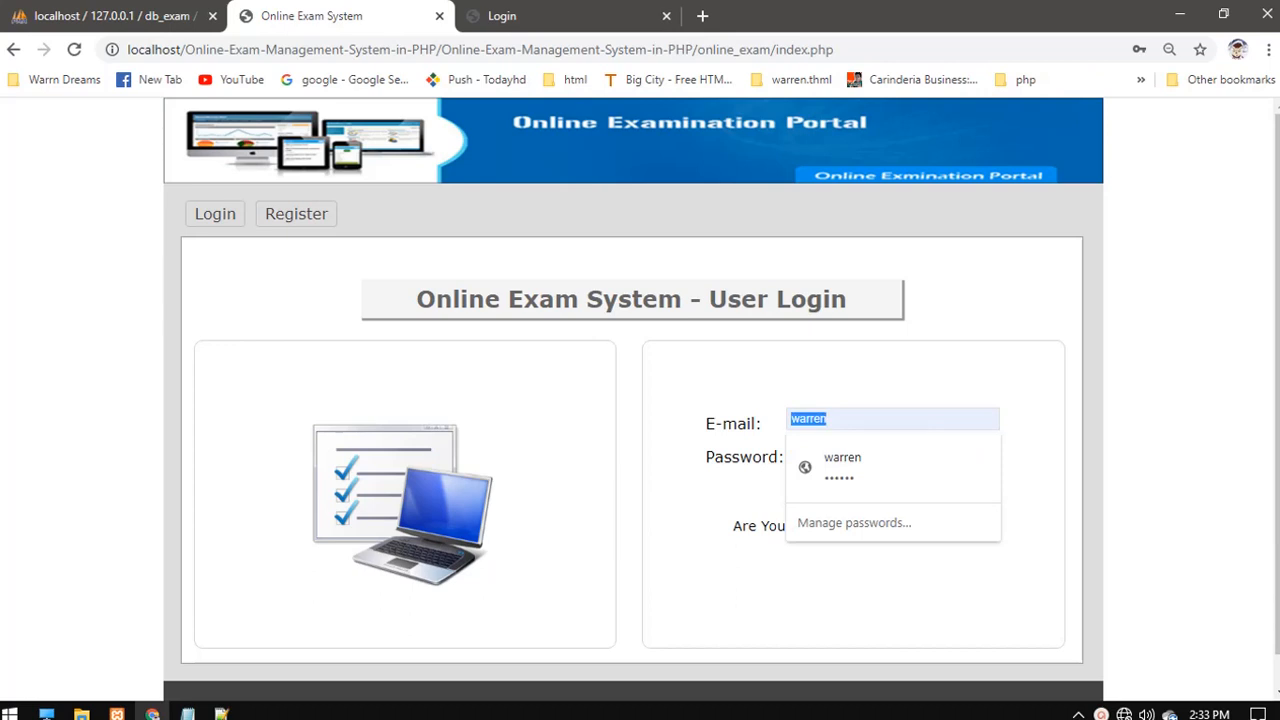
pyautogui.write('t')
pyautogui.press('Down')
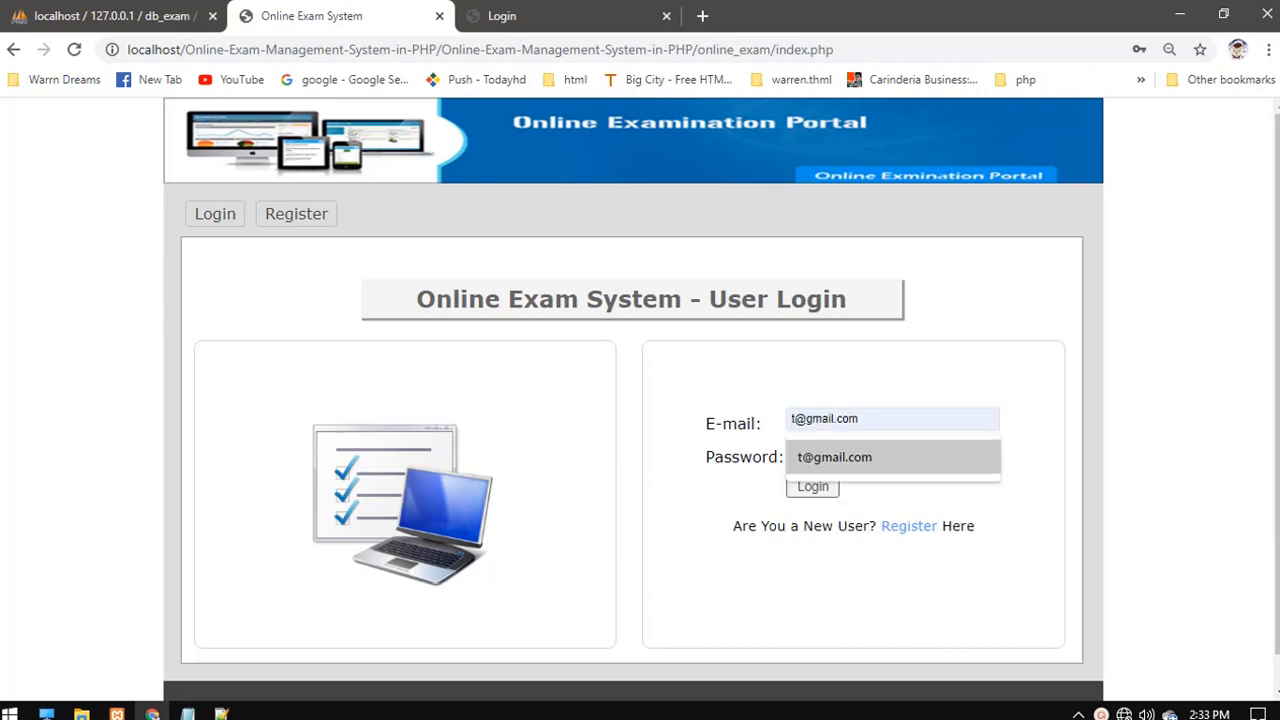
pyautogui.press('Return')
pyautogui.press('Tab')
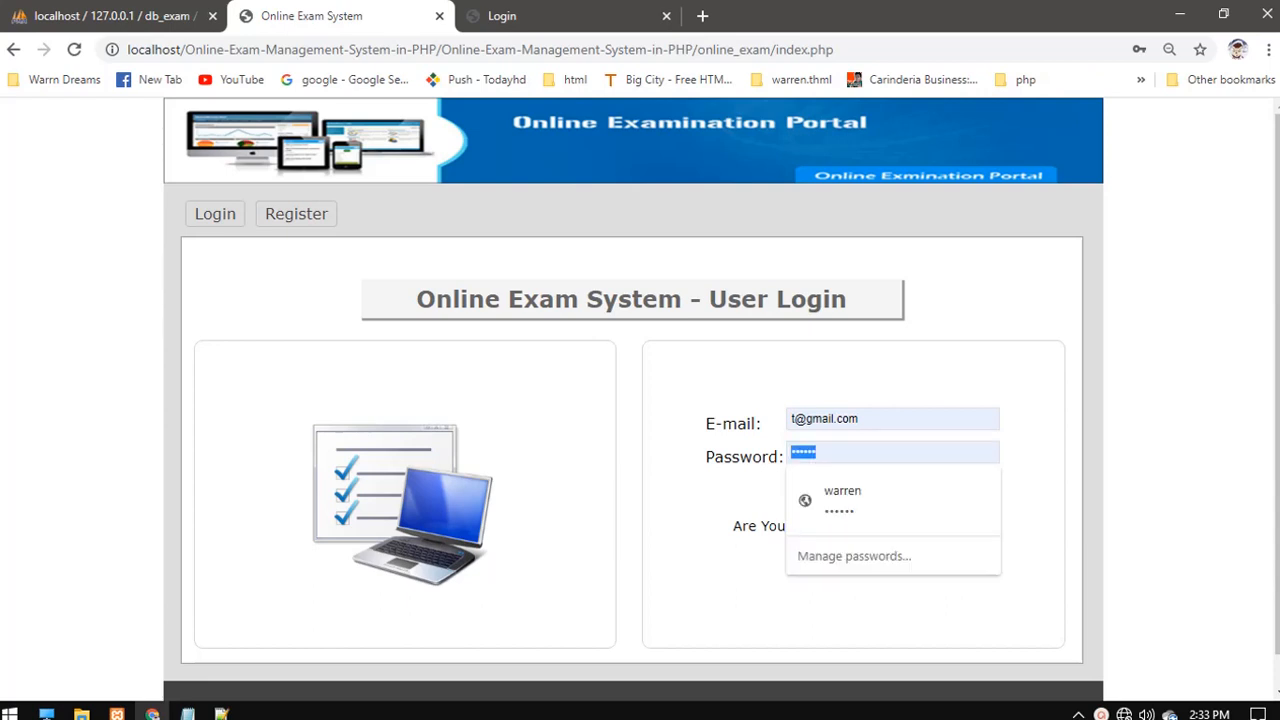
pyautogui.press('BackSpace')
pyautogui.write('12')
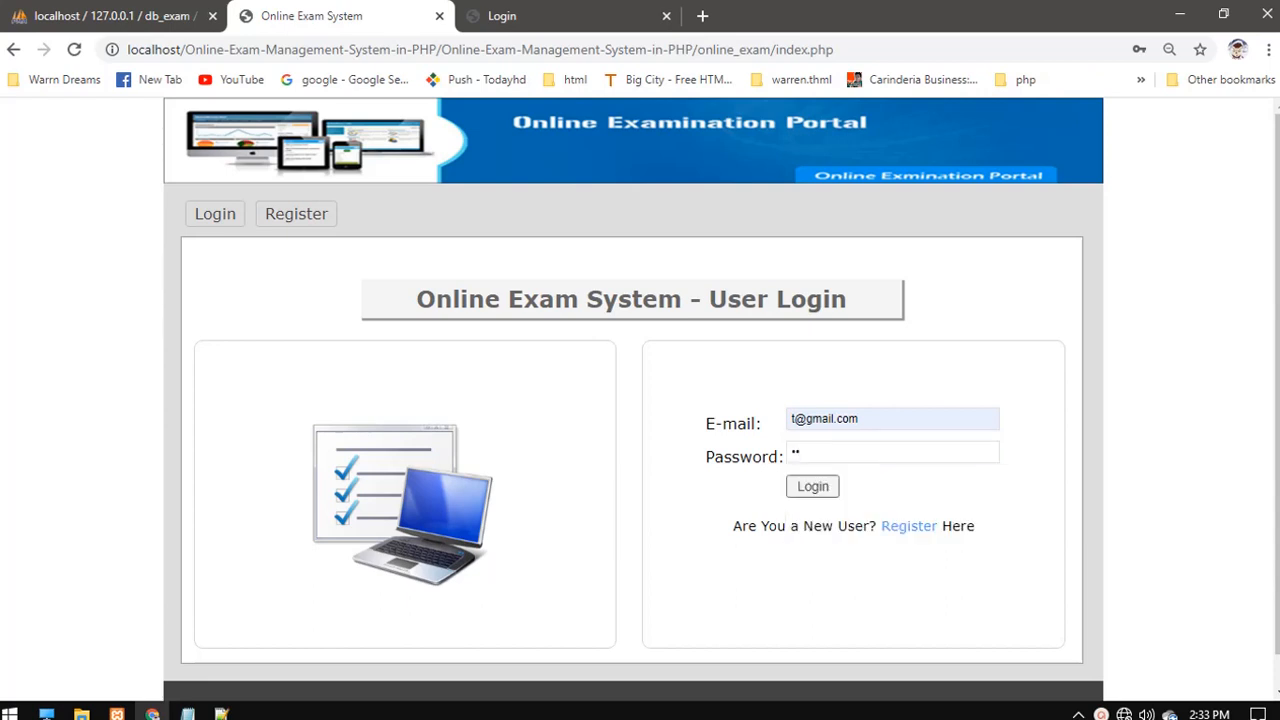
pyautogui.write('3456')
pyautogui.press('Return')
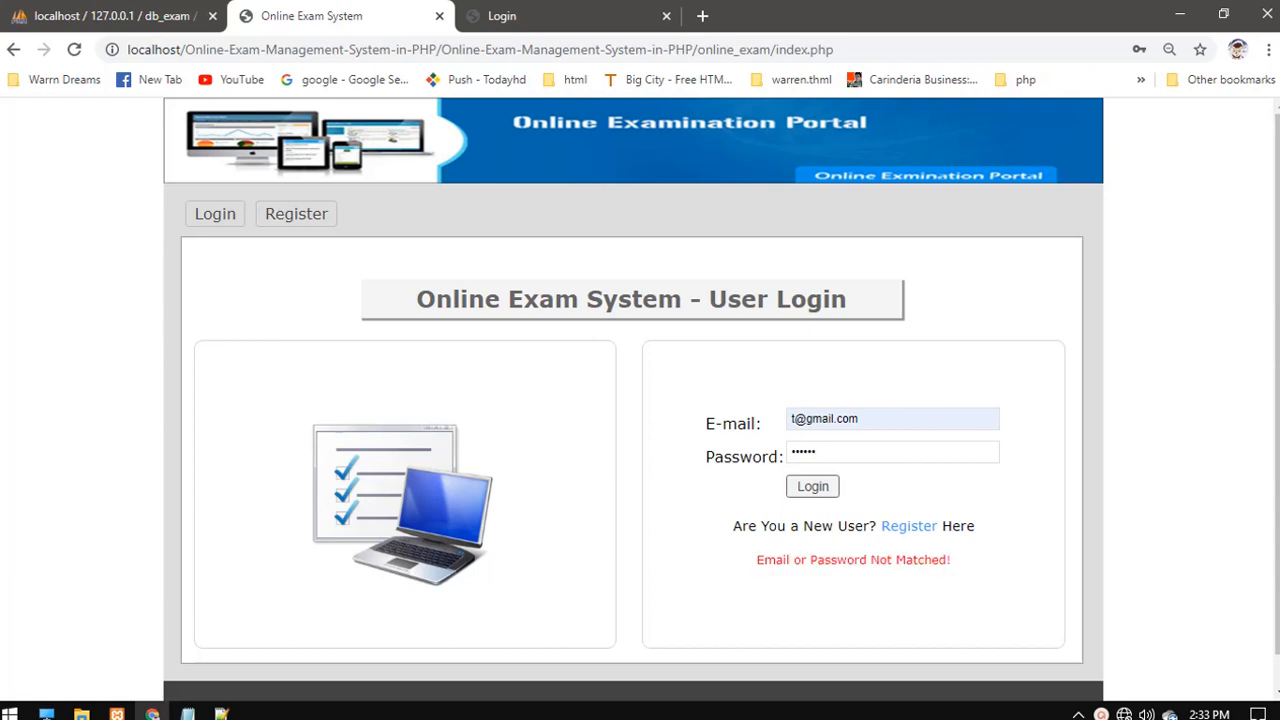
pyautogui.hotkey('ctrl', 'a')
pyautogui.press('BackSpace')
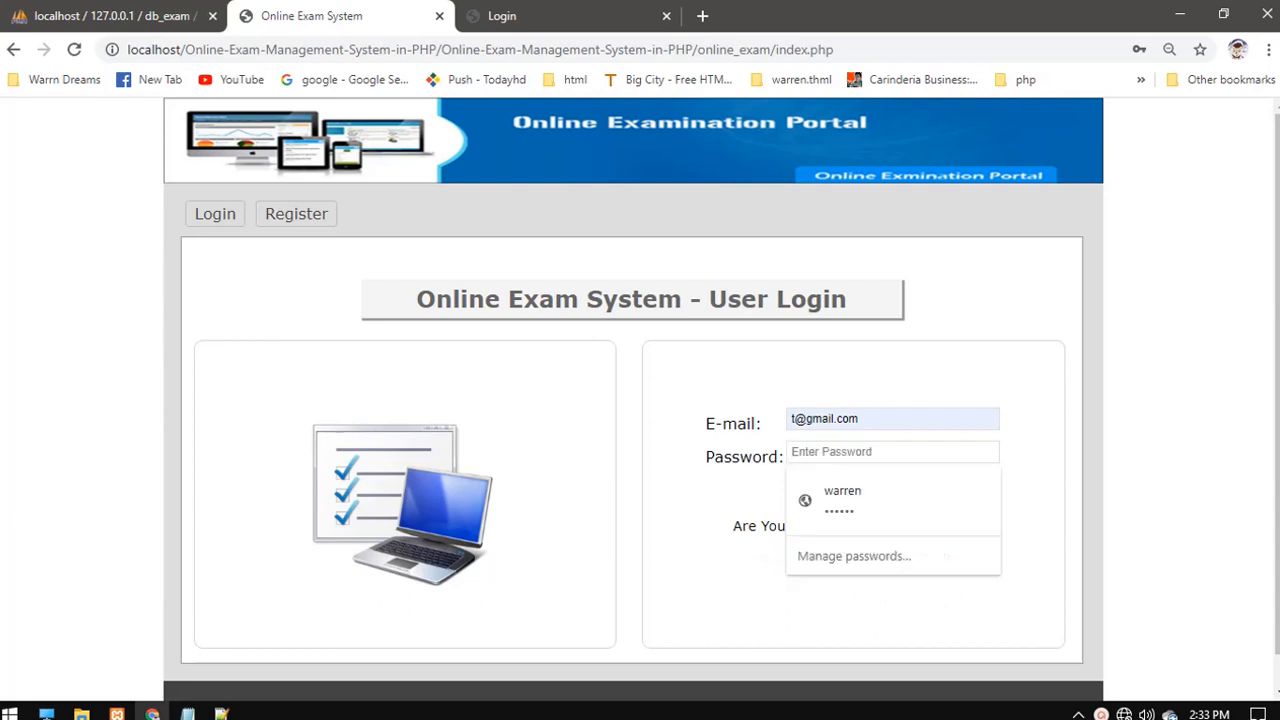
pyautogui.write('test')
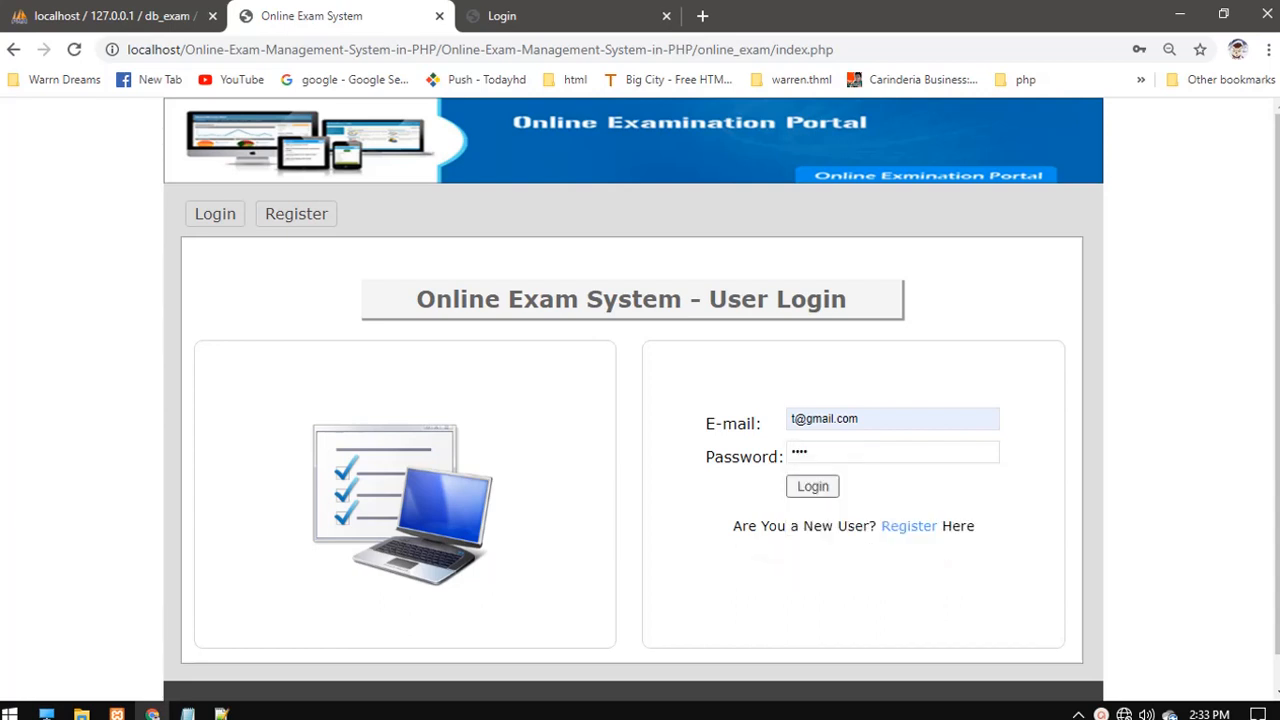
pyautogui.press('Return')
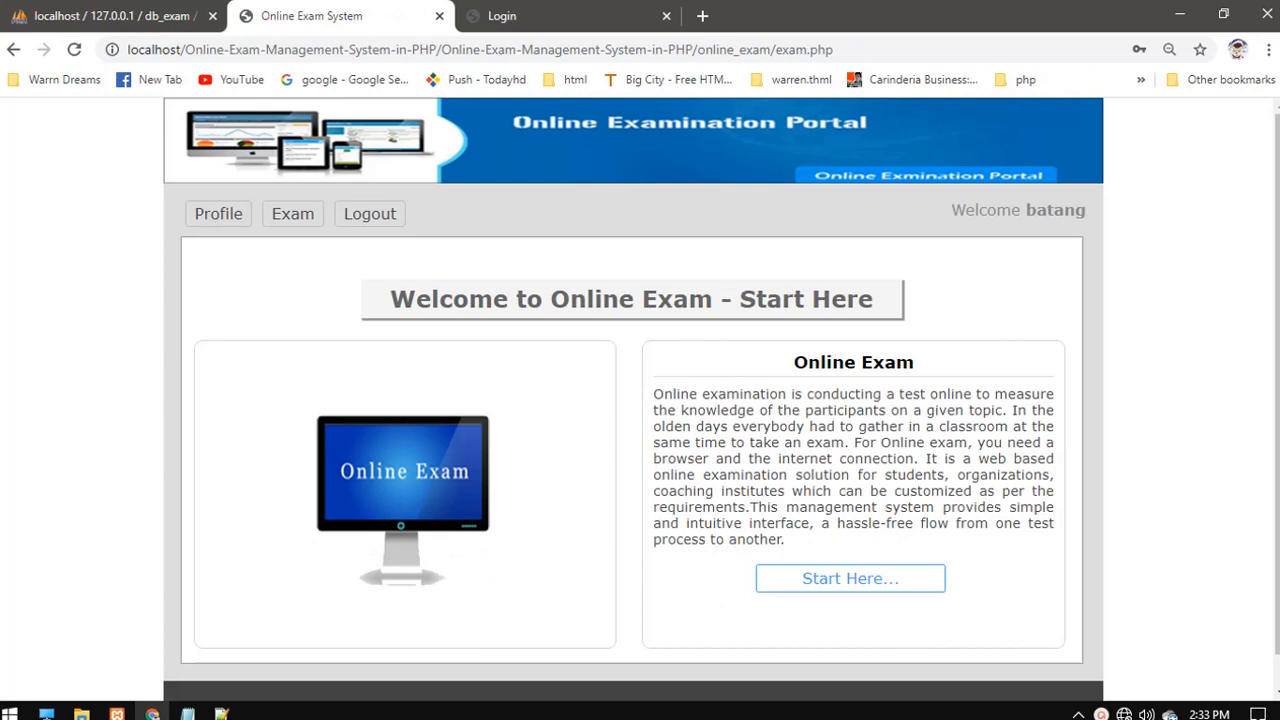
# - View the user's profile, log out, and return to the Admin Login tab
pyautogui.moveTo(1277, 384)
pyautogui.mouseDown()
pyautogui.moveTo(1277, 418)
pyautogui.moveTo(1277, 393)
pyautogui.mouseUp()
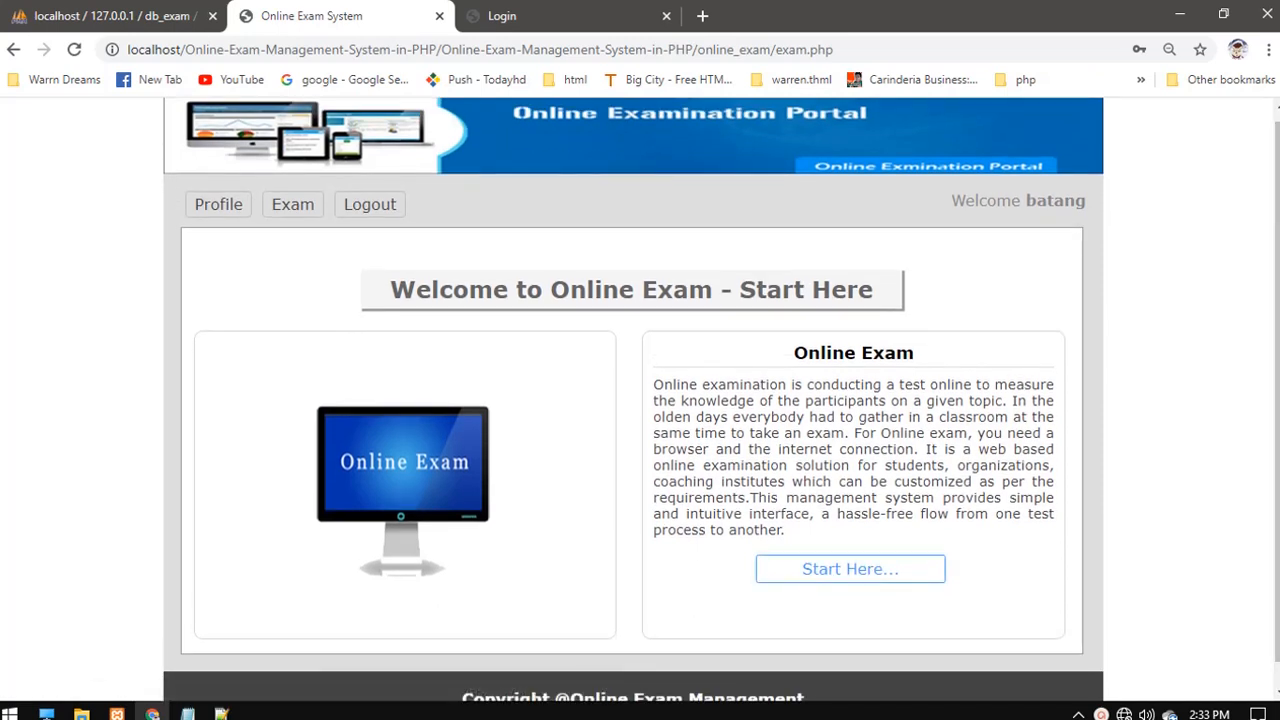
pyautogui.scroll(1, 293, 204)
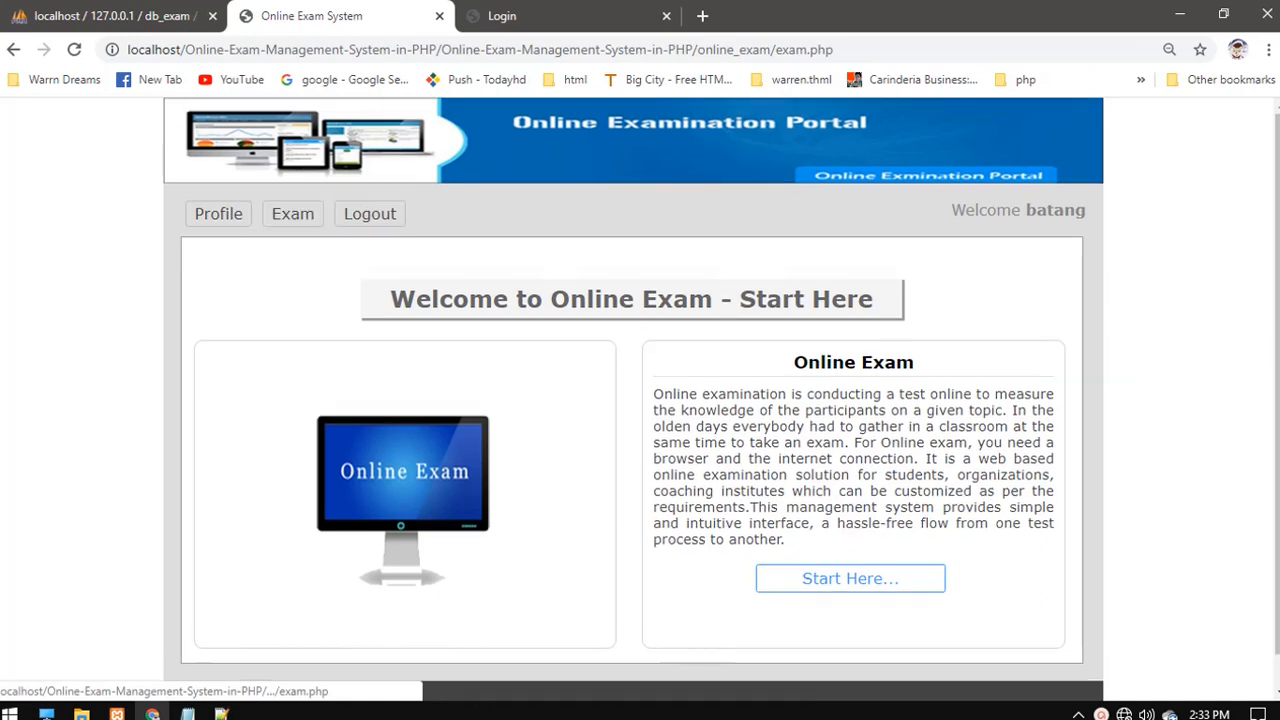
pyautogui.click(218, 214)
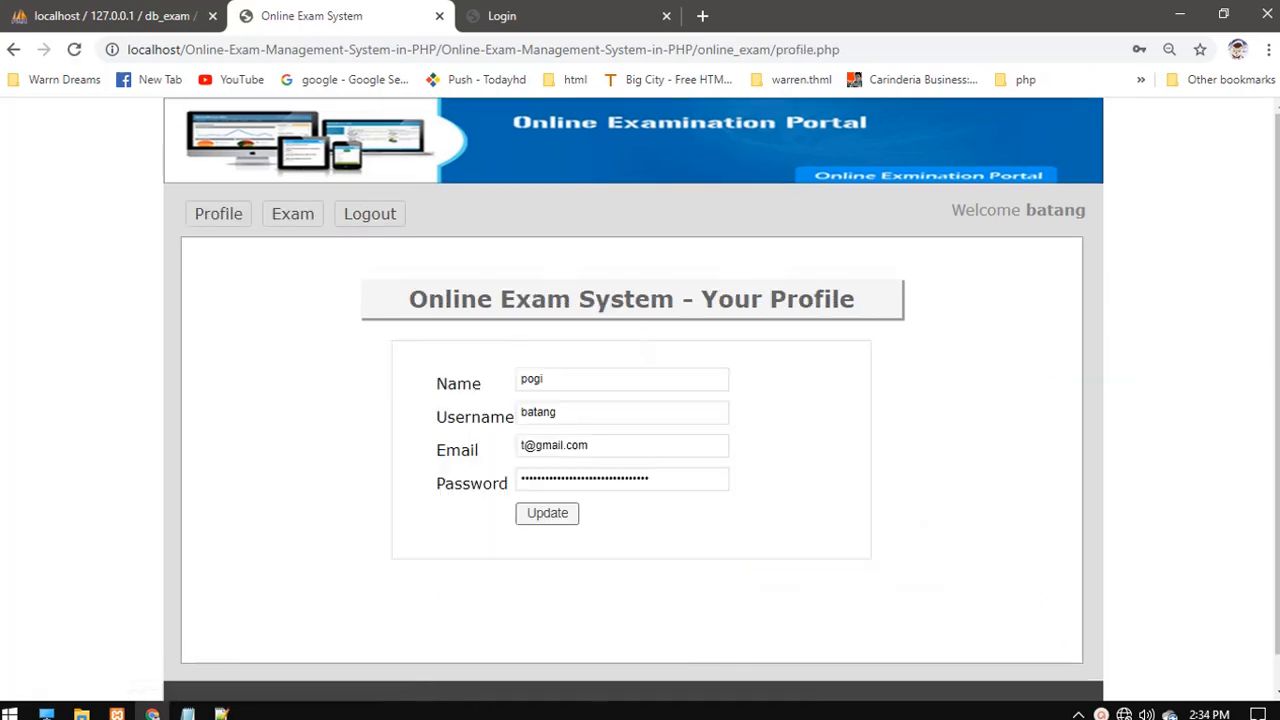
pyautogui.click(589, 446)
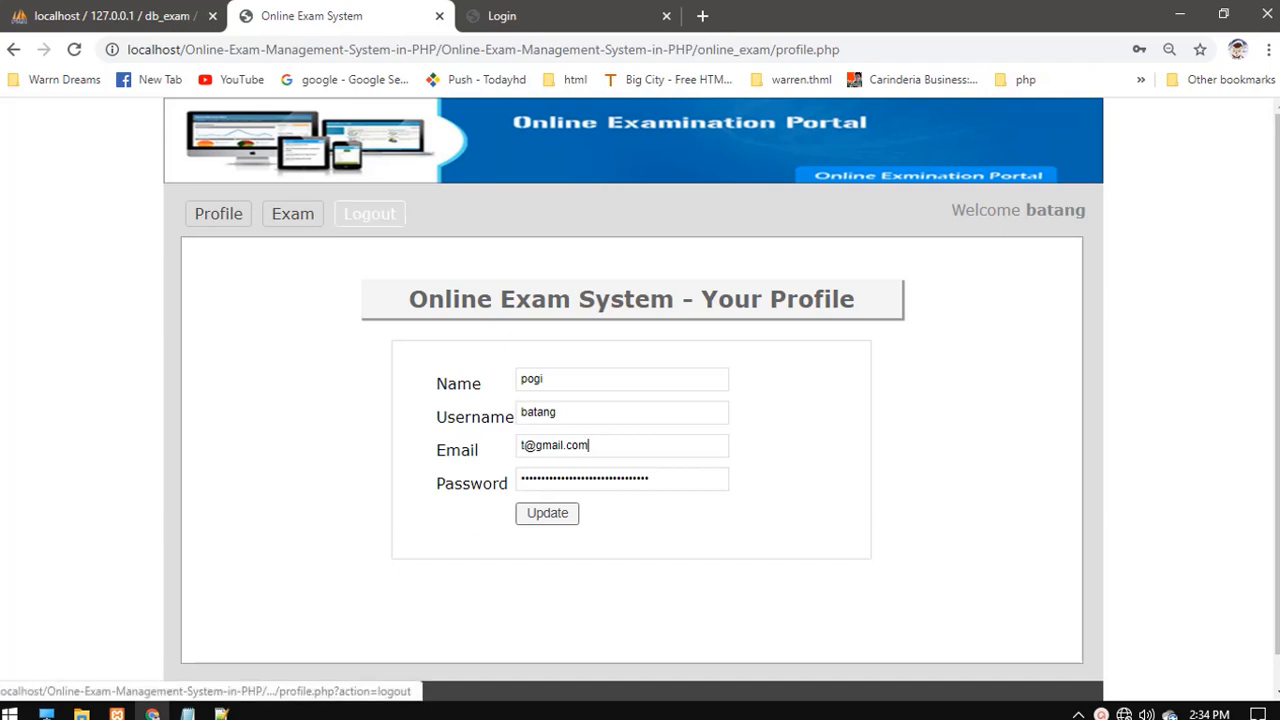
pyautogui.click(369, 214)
pyautogui.hotkey('ctrl', 'Tab')
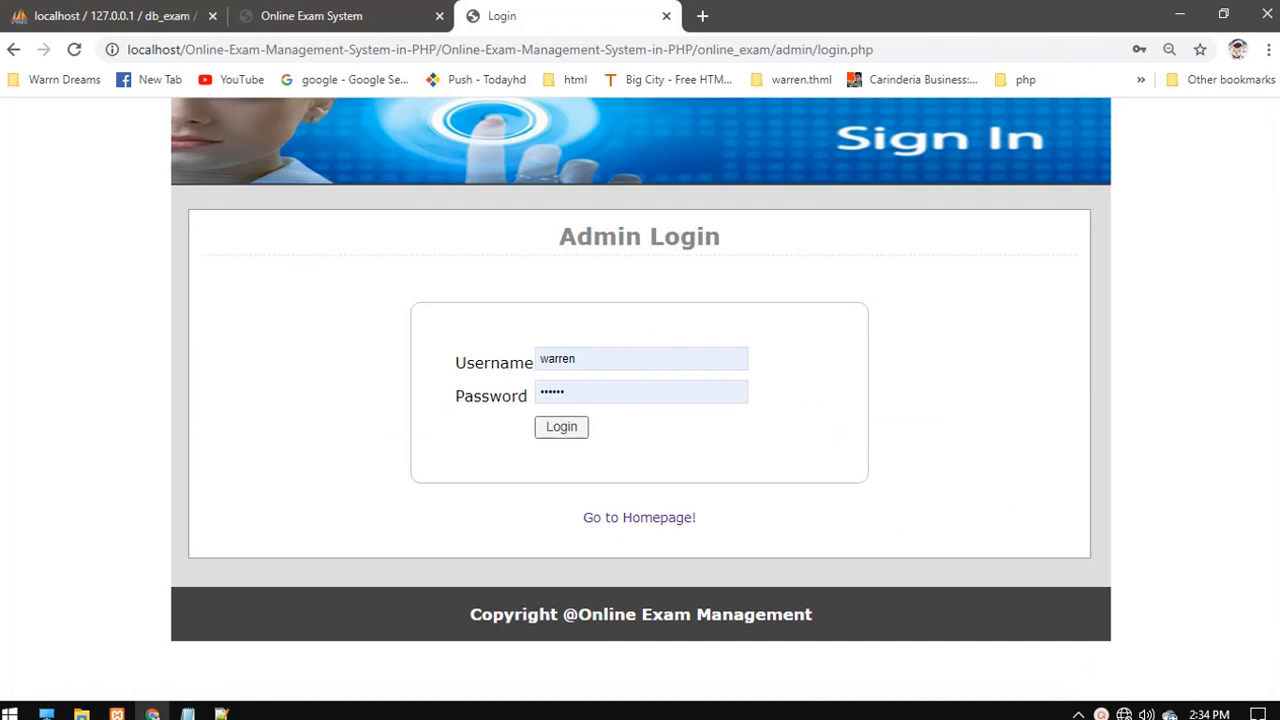
# - Log in to the admin panel with username admin and the admin password
pyautogui.moveTo(660, 378); pyautogui.dragTo(458, 380)
pyautogui.doubleClick(558, 359)
pyautogui.press('BackSpace')
pyautogui.write('a')
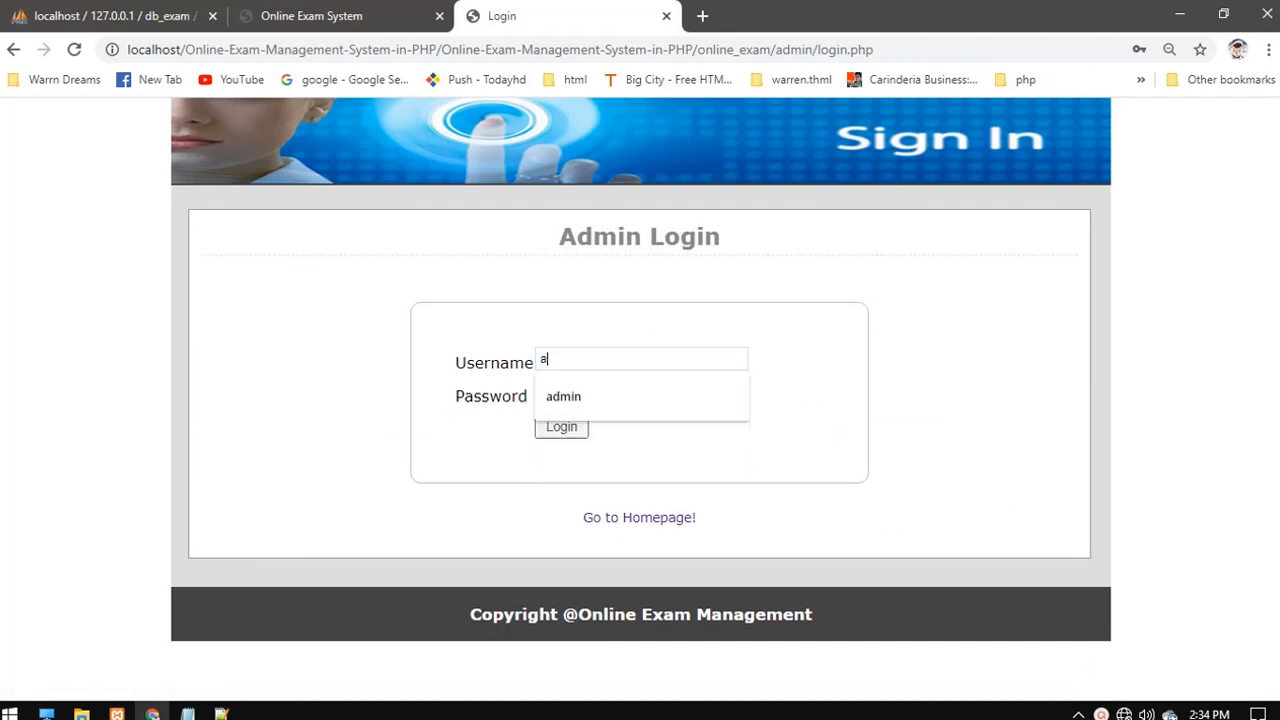
pyautogui.write('dmin')
pyautogui.press('Down')
pyautogui.press('Return')
pyautogui.press('Tab')
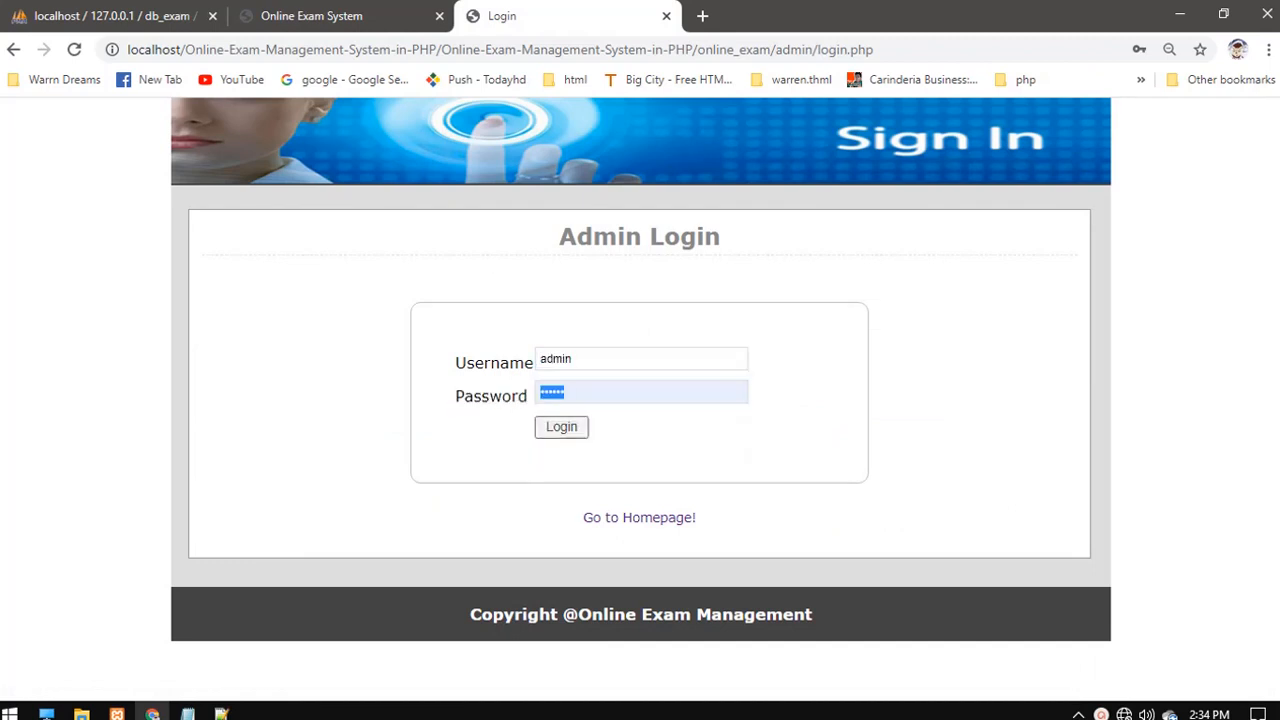
pyautogui.write('•••')
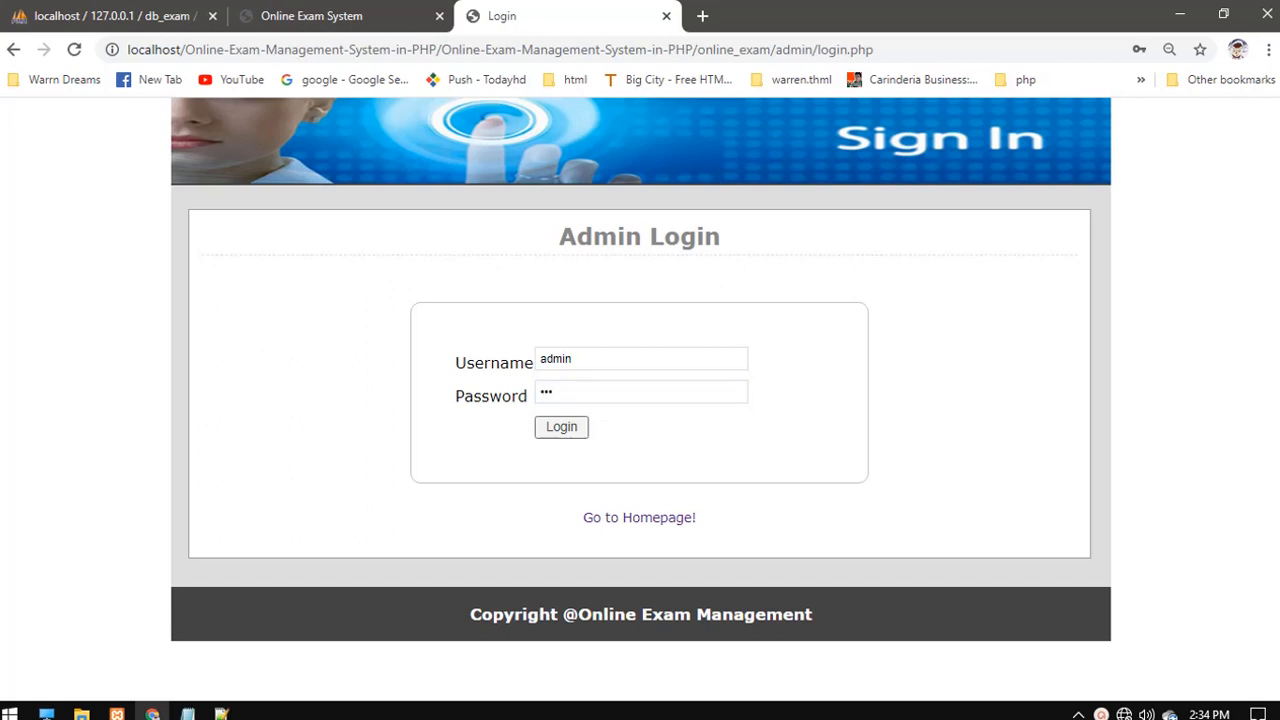
pyautogui.press('Return')
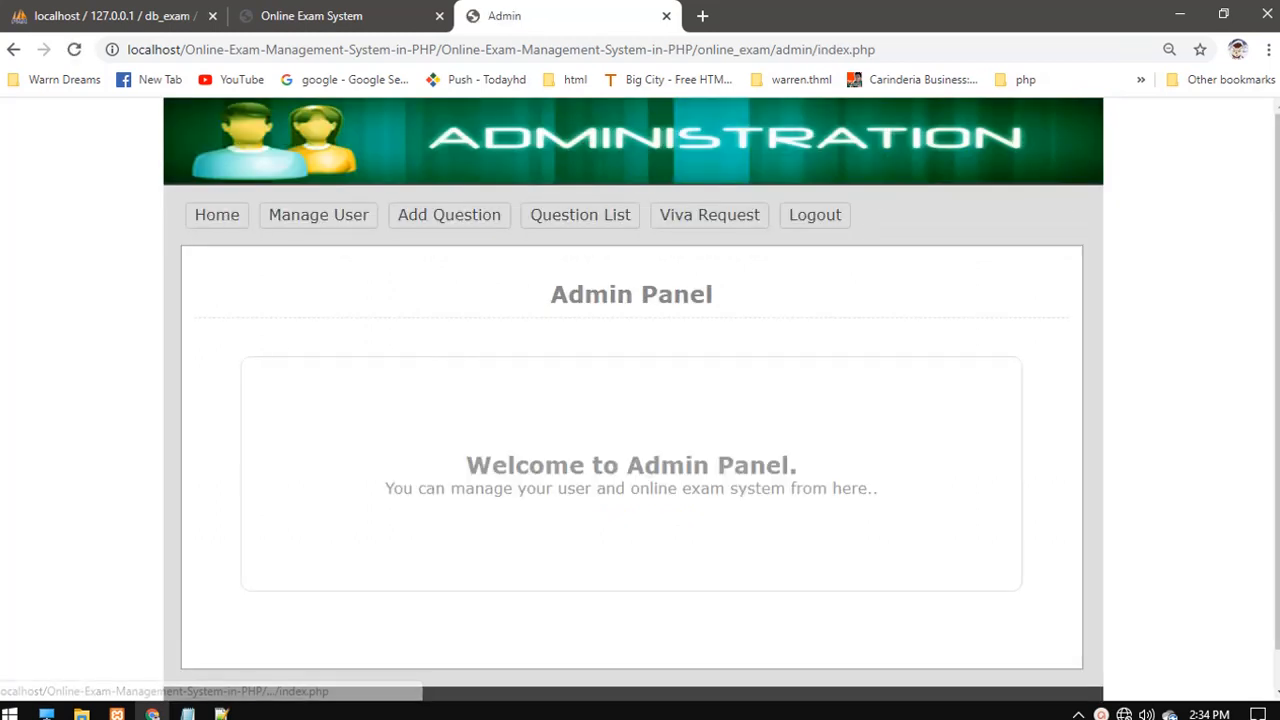
# - Open the registered users list and highlight the new user's name and username
pyautogui.click(318, 215)
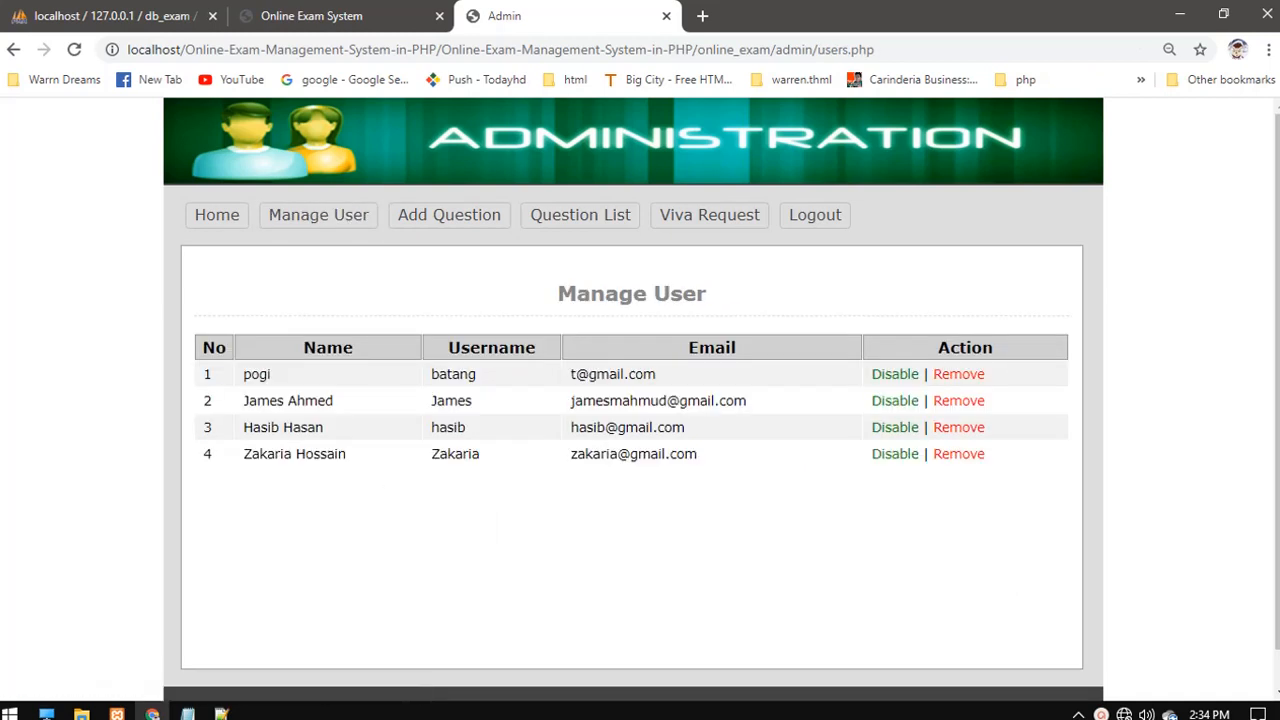
pyautogui.doubleClick(257, 374)
pyautogui.moveTo(257, 374); pyautogui.dragTo(394, 383)
pyautogui.click(394, 383)
pyautogui.doubleClick(491, 348)
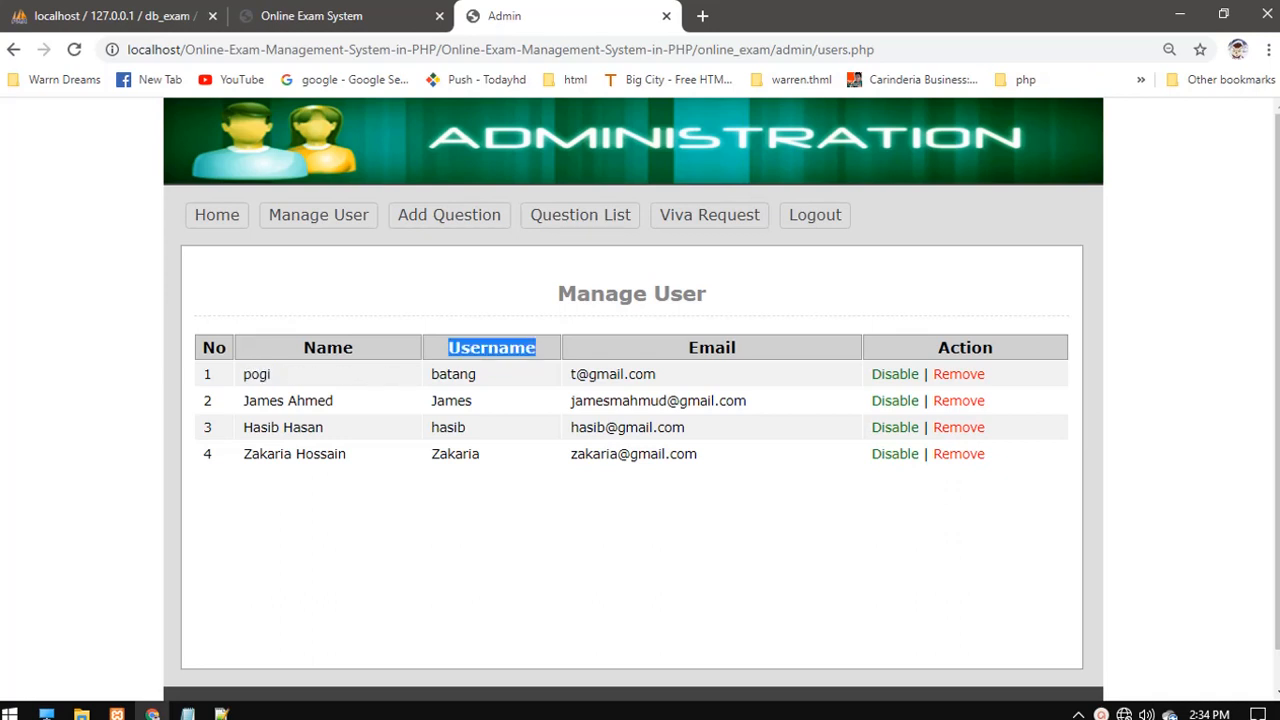
pyautogui.doubleClick(454, 374)
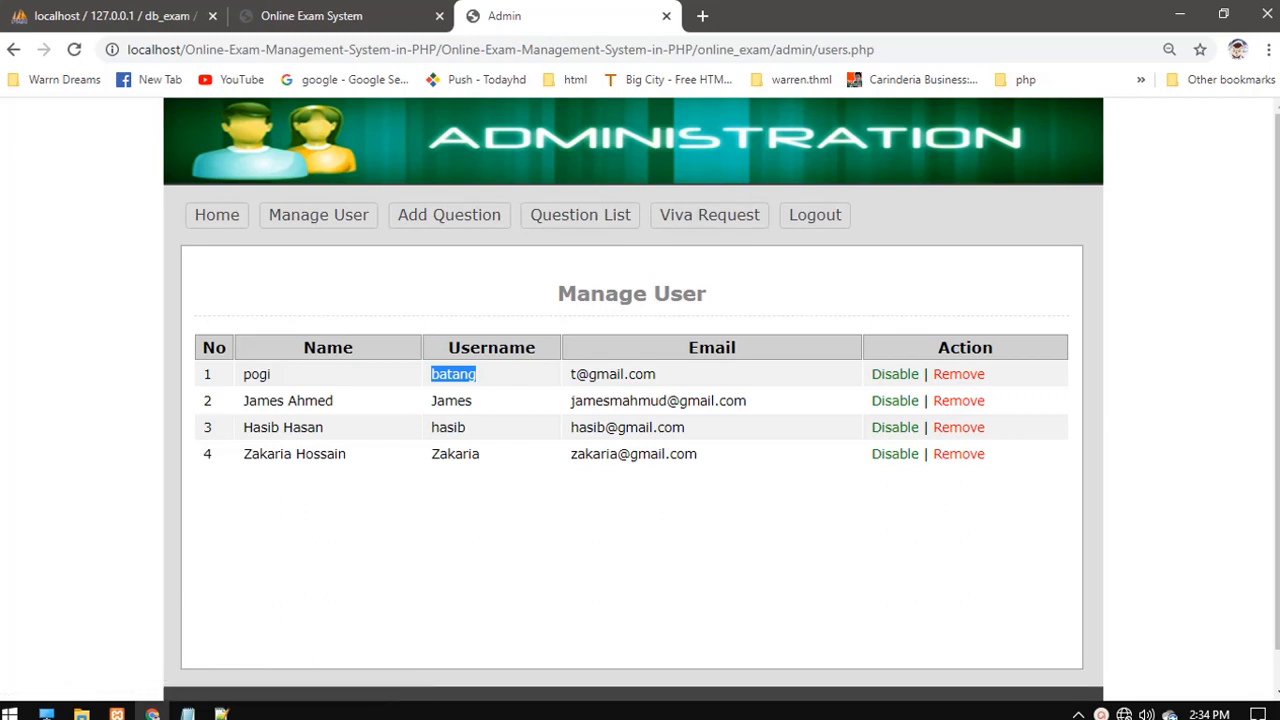
pyautogui.doubleClick(627, 374)
pyautogui.click(627, 375)
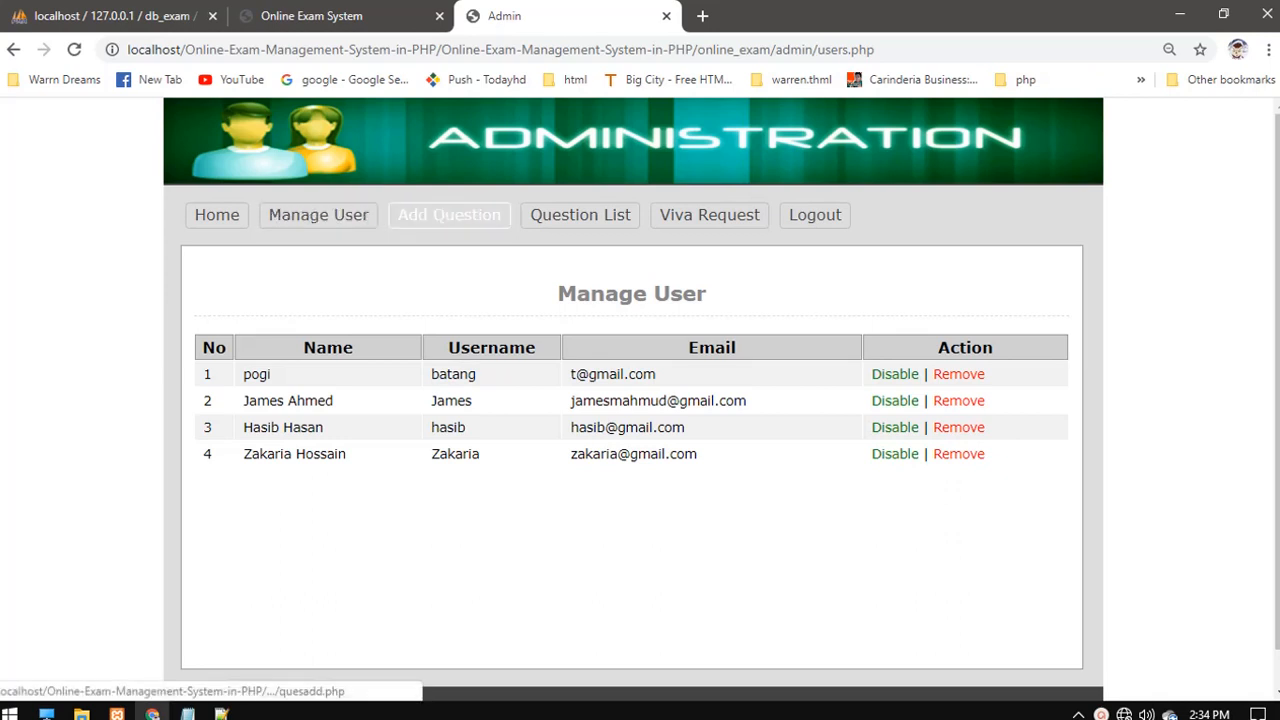
# - Review the Add Question form, the 5-question list and the viva request, then log out
pyautogui.click(449, 214)
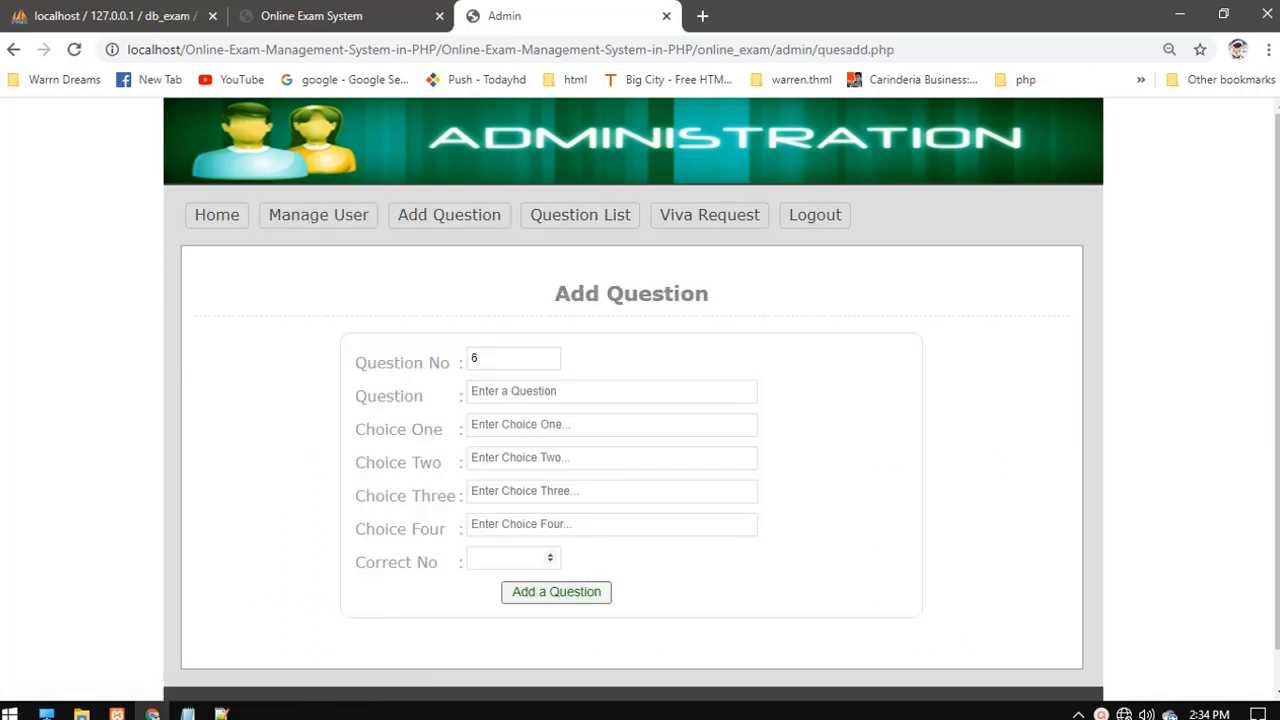
pyautogui.click(526, 557)
pyautogui.click(550, 562)
pyautogui.click(580, 214)
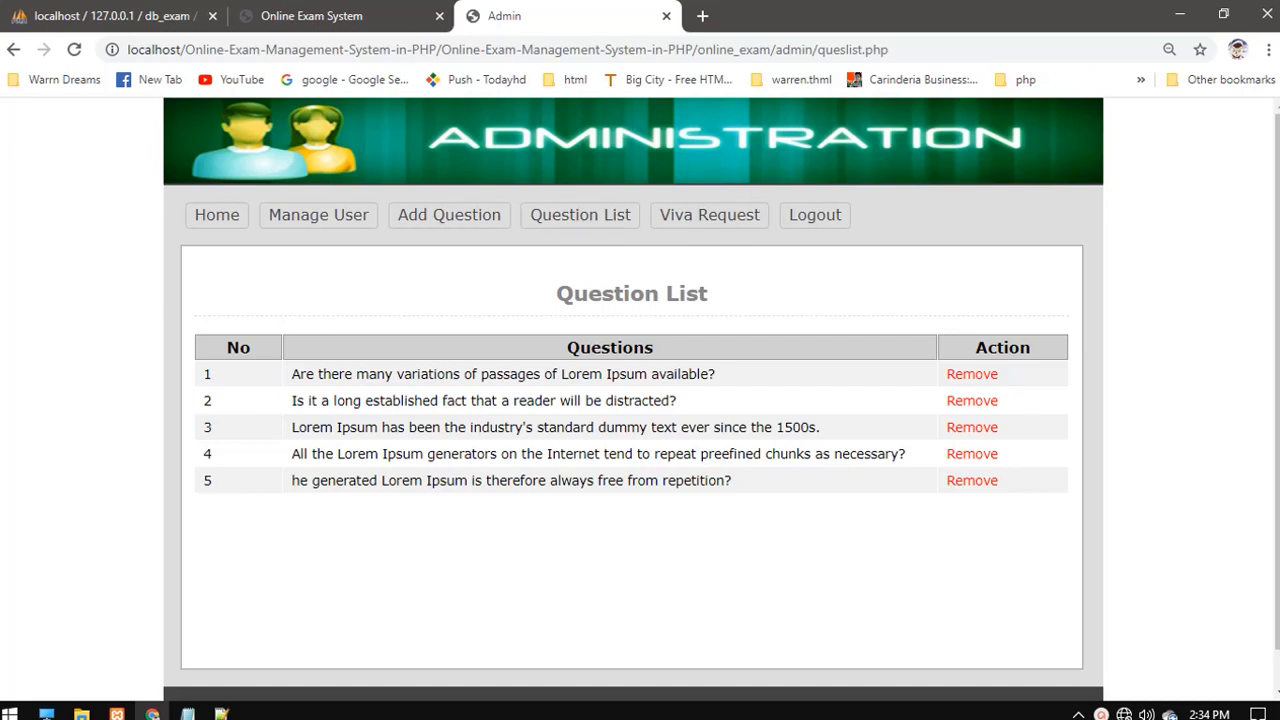
pyautogui.click(709, 214)
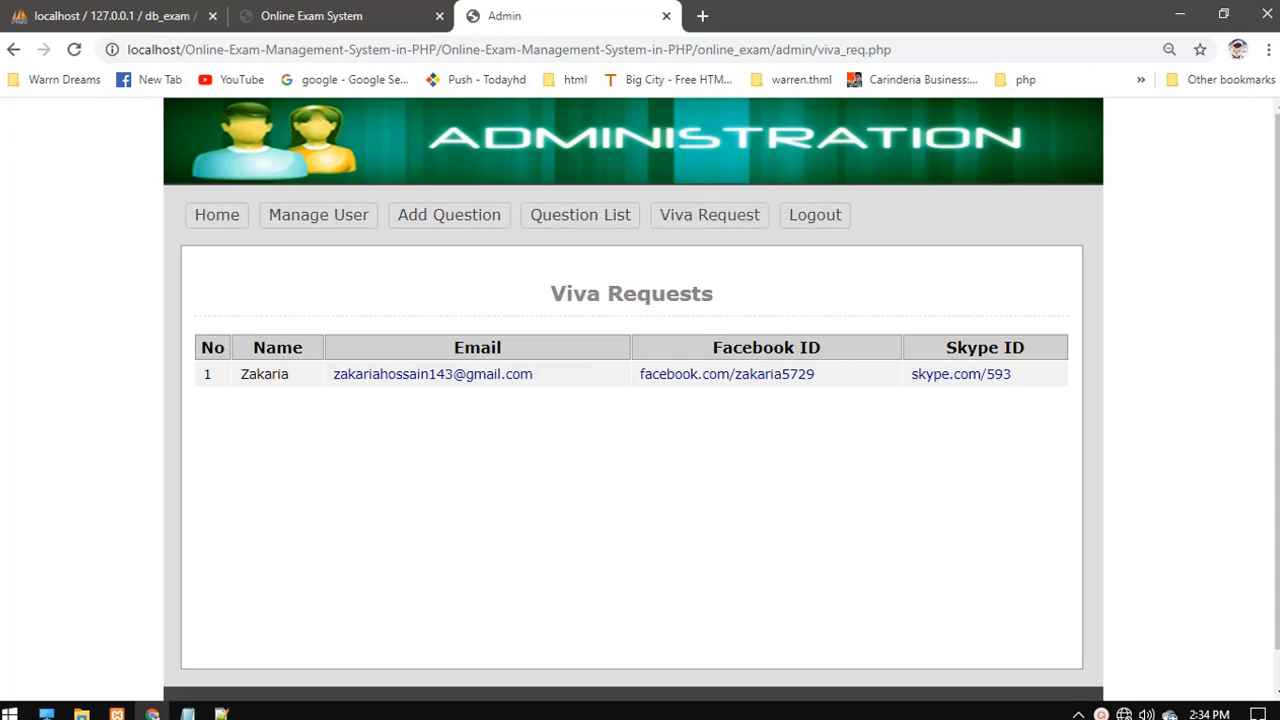
pyautogui.click(815, 214)
pyautogui.click(312, 16)
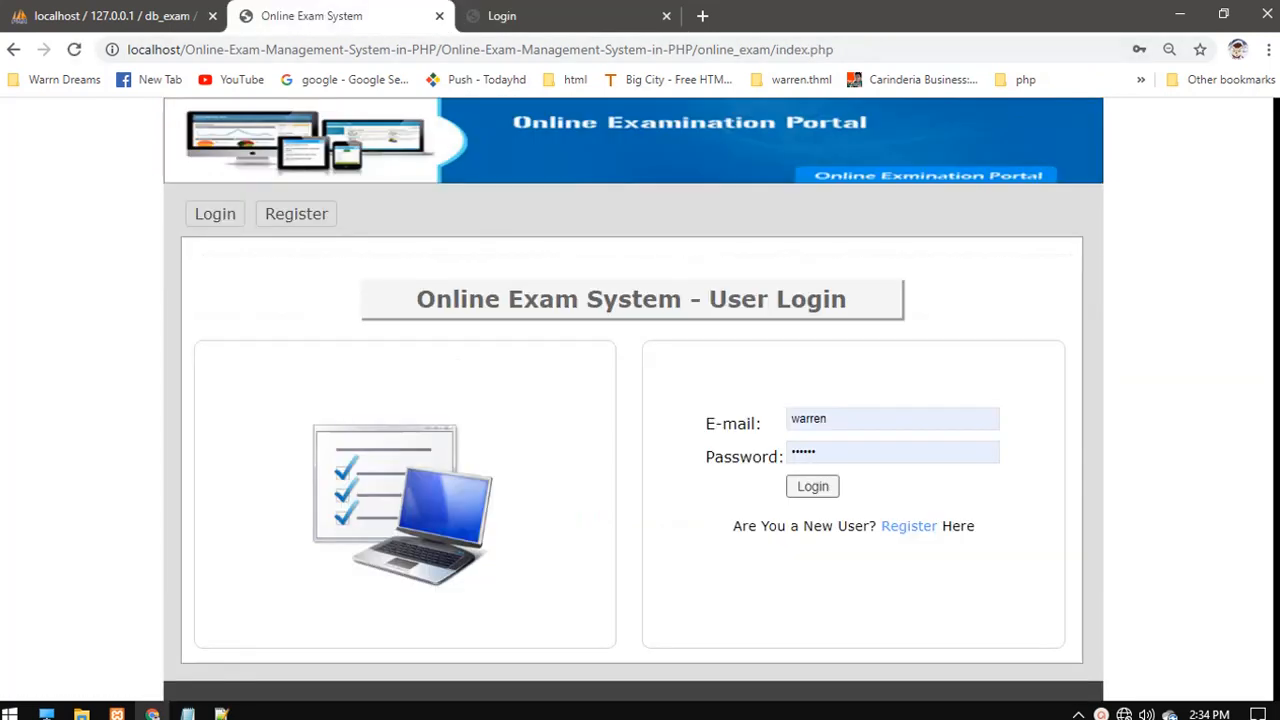
# - Sign in as the new user with the saved e-mail address and the account password
pyautogui.moveTo(850, 416); pyautogui.dragTo(782, 418)
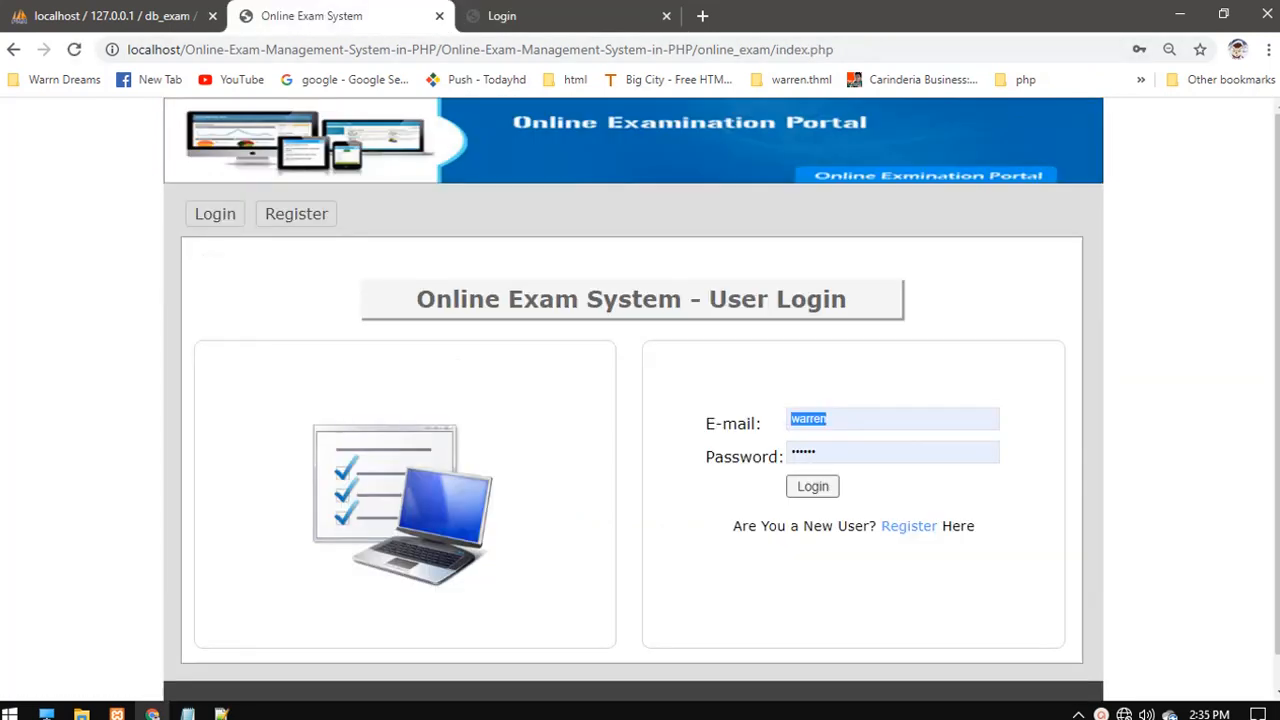
pyautogui.press('BackSpace')
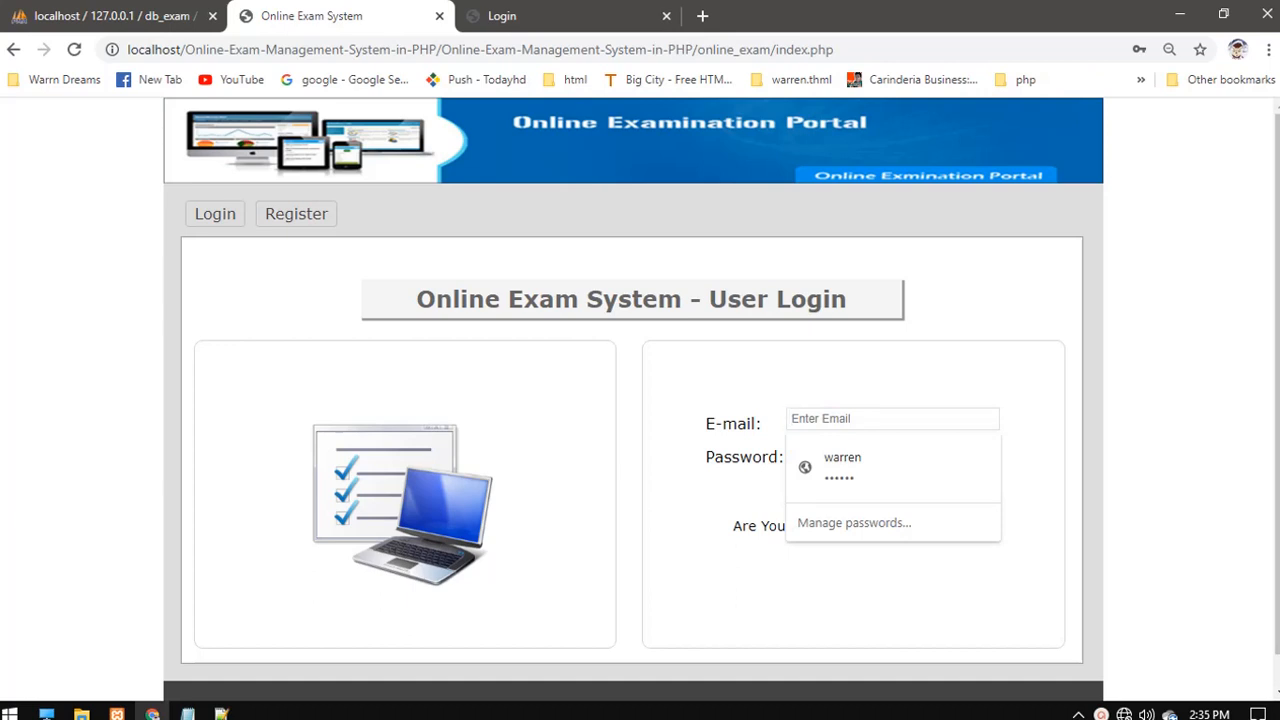
pyautogui.write('t')
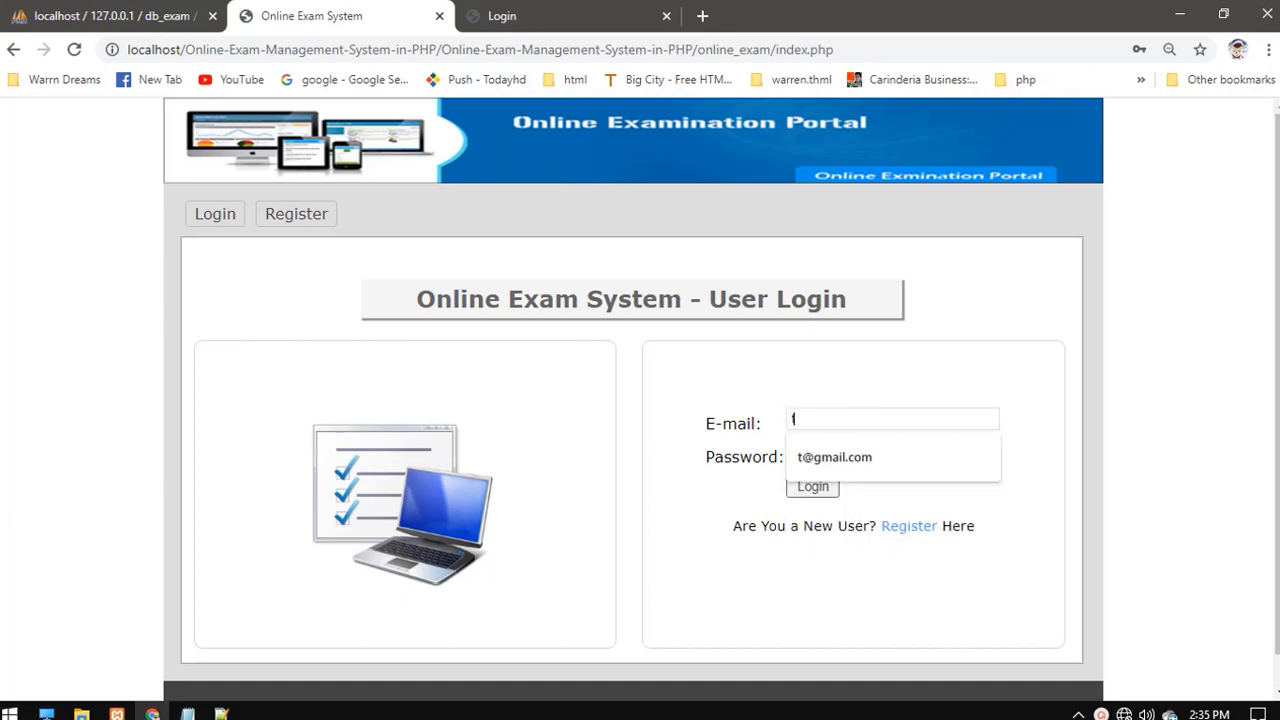
pyautogui.press('Down')
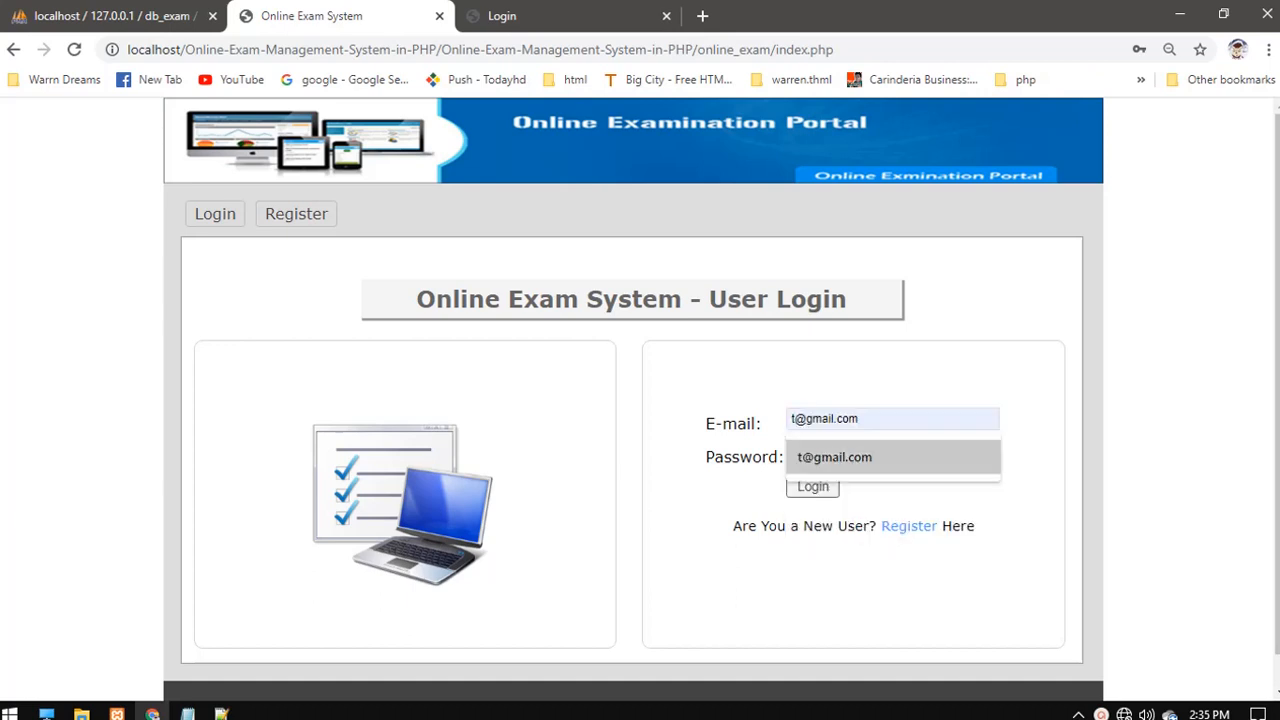
pyautogui.press('Return')
pyautogui.press('Tab')
pyautogui.press('BackSpace')
pyautogui.write('•')
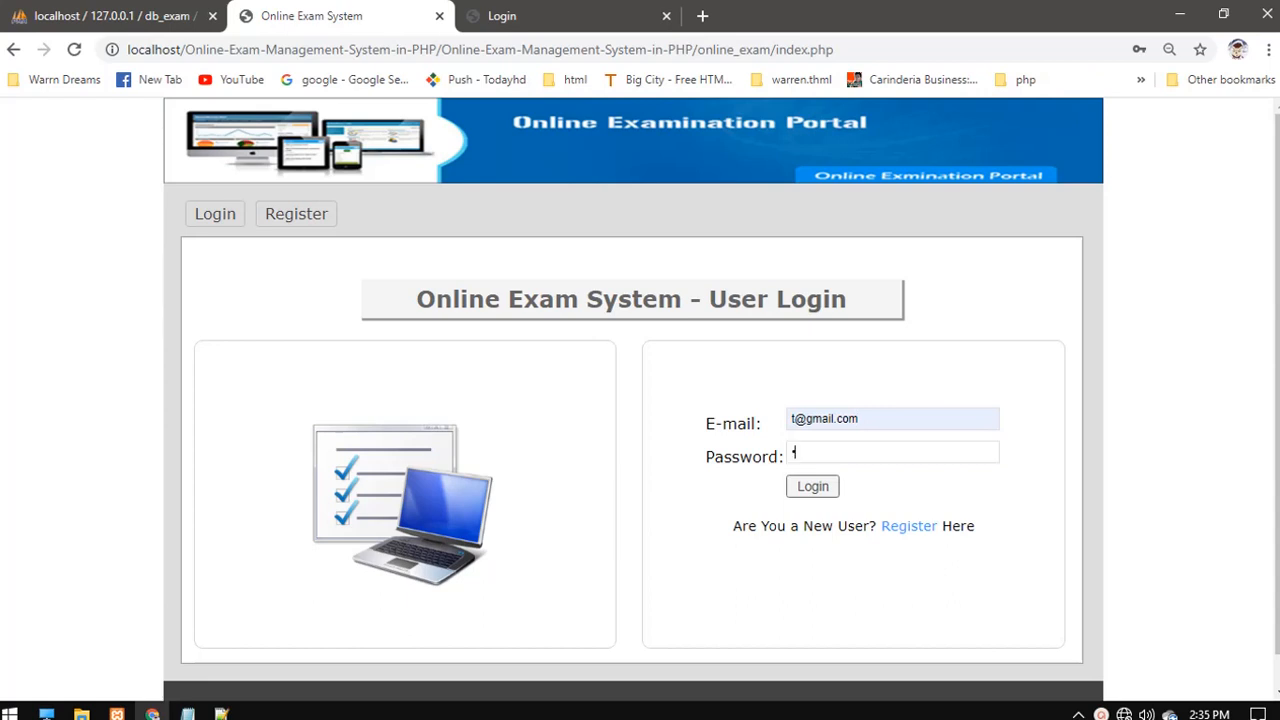
pyautogui.write('•••')
pyautogui.press('Return')
# - Start the test and submit answers to all five questions
pyautogui.click(850, 578)
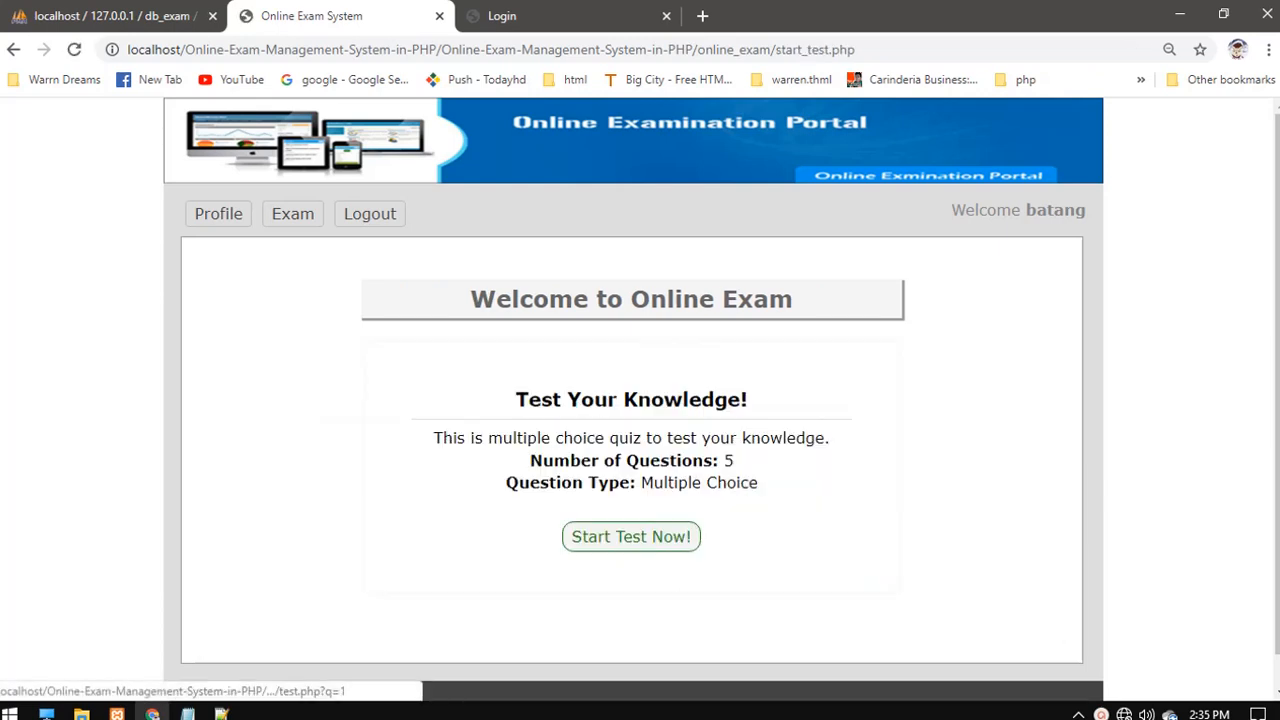
pyautogui.click(631, 536)
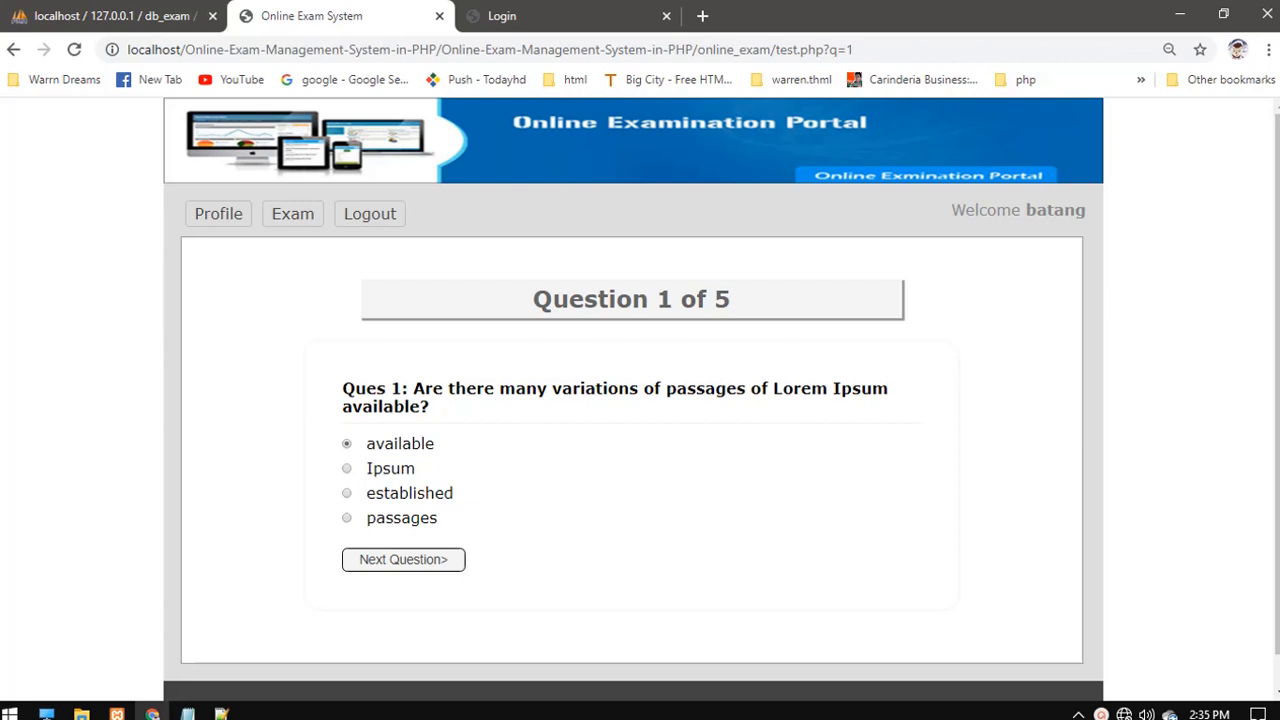
pyautogui.click(403, 560)
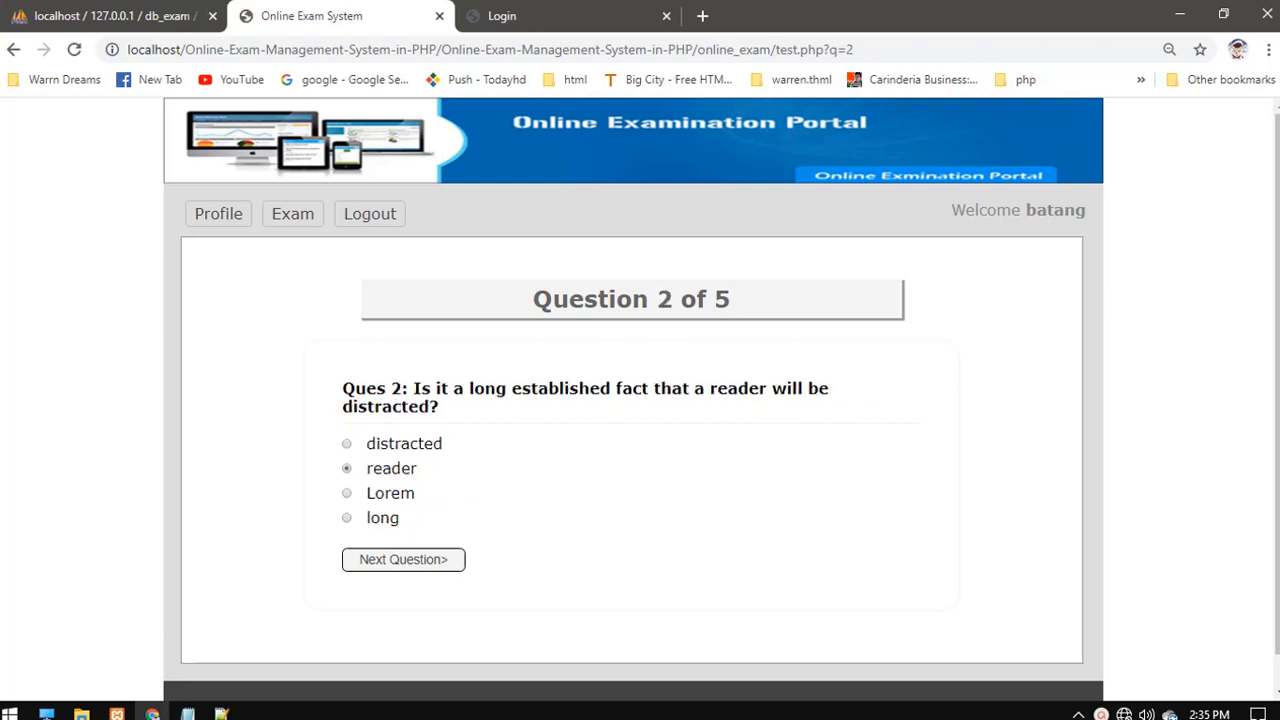
pyautogui.click(403, 560)
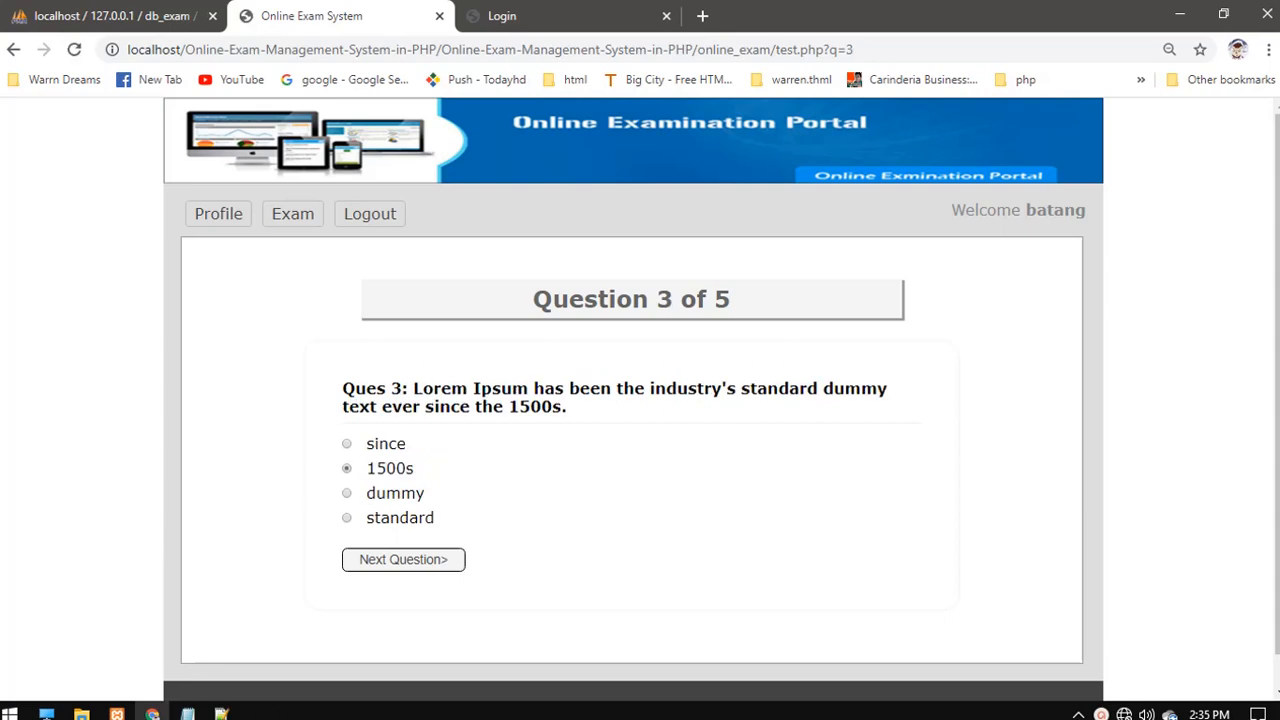
pyautogui.click(403, 560)
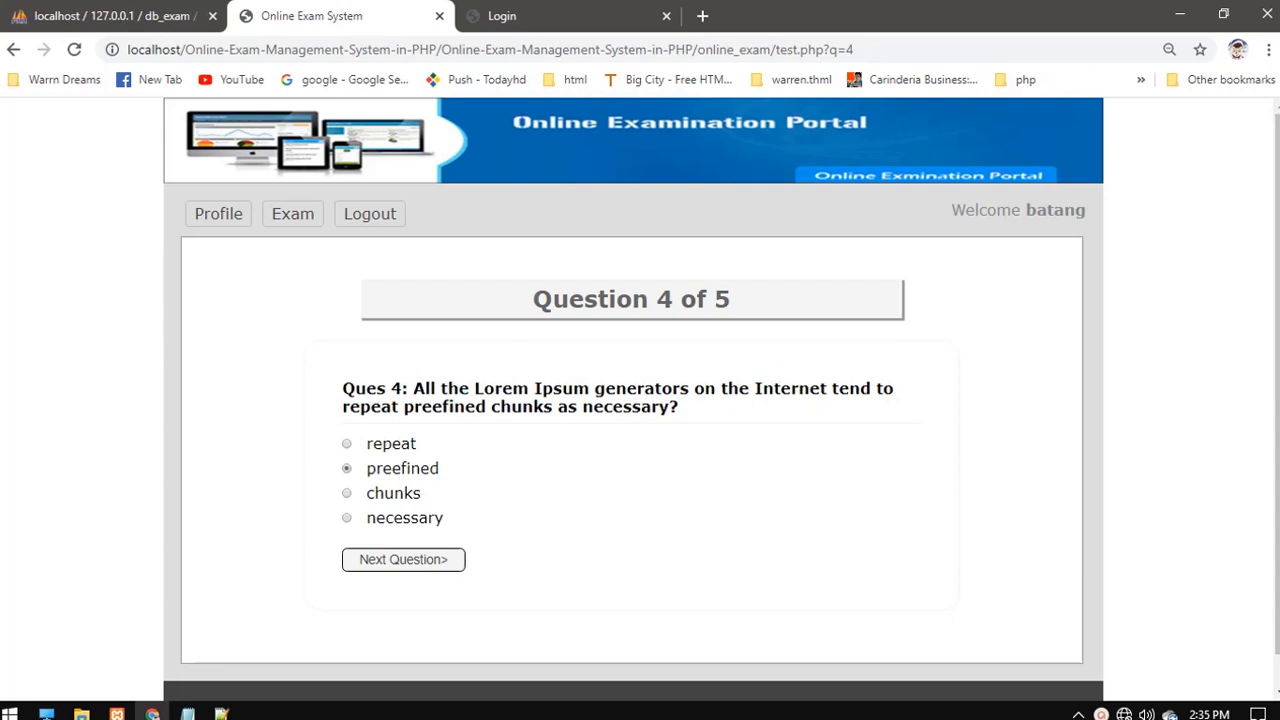
pyautogui.click(403, 560)
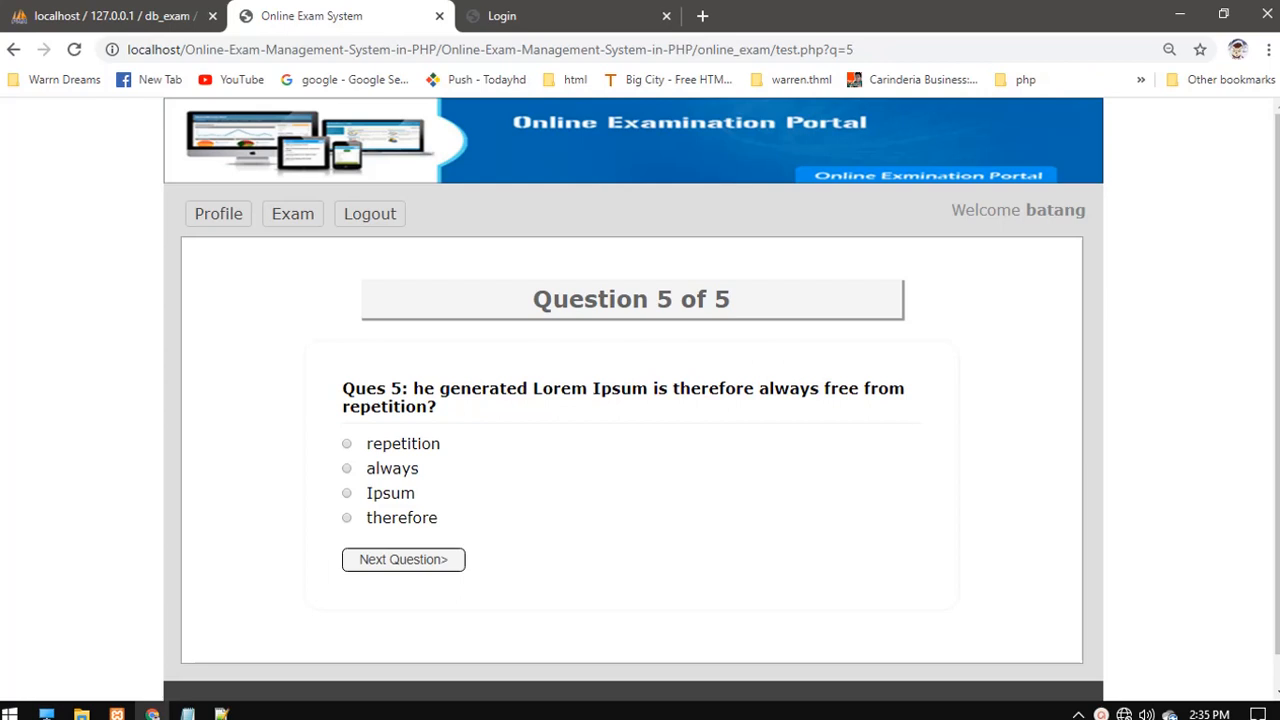
pyautogui.click(403, 560)
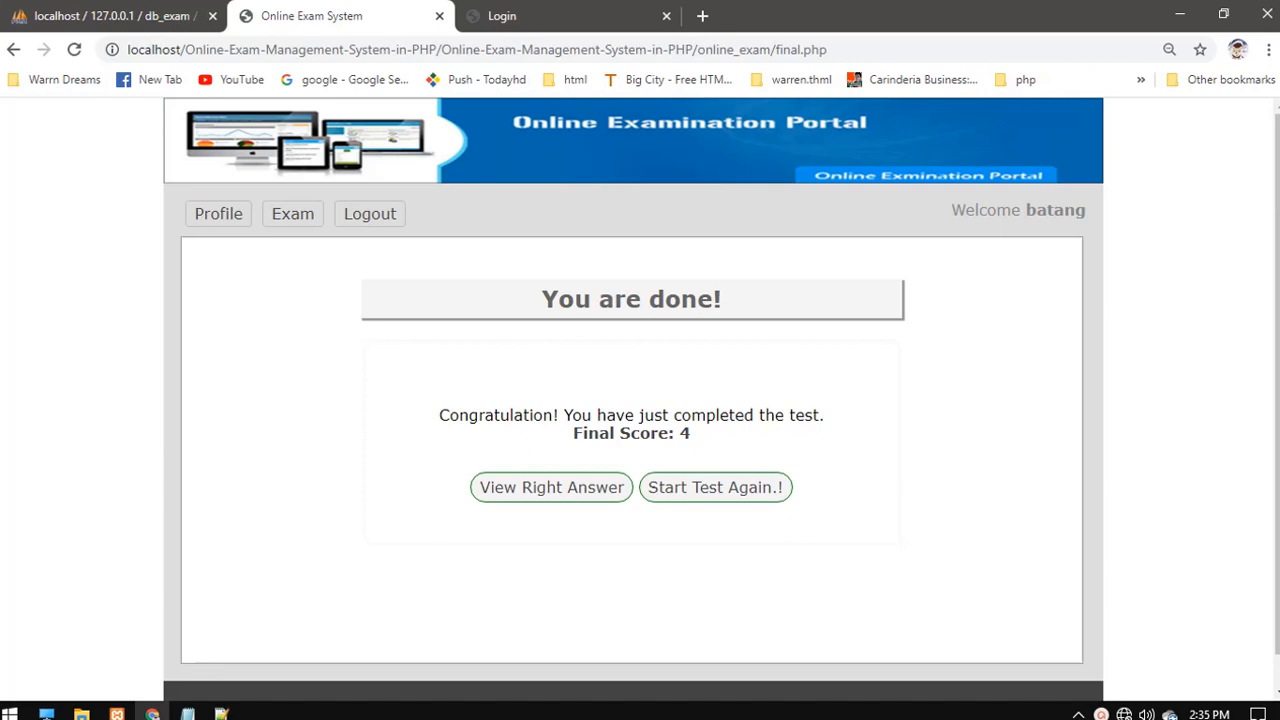
# - Review all questions with their right answers, check the profile, then log out
pyautogui.click(551, 487)
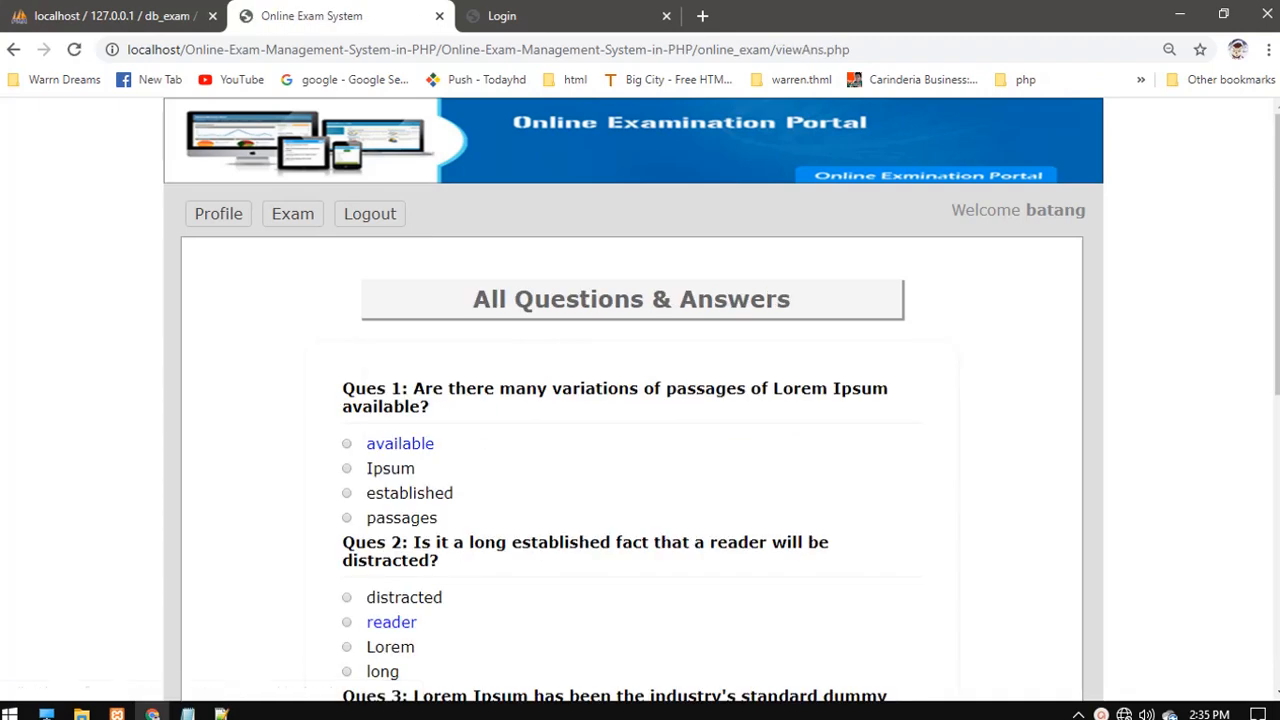
pyautogui.scroll(-5, 640, 400)
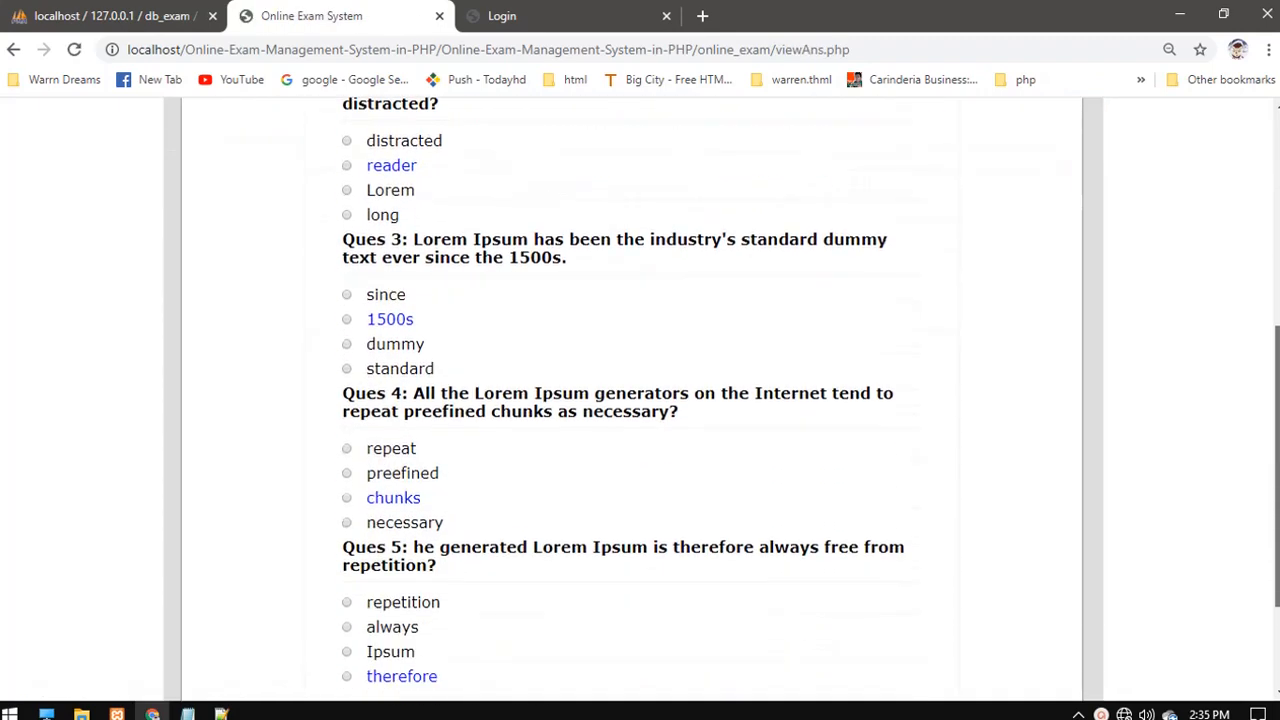
pyautogui.scroll(-2, 640, 400)
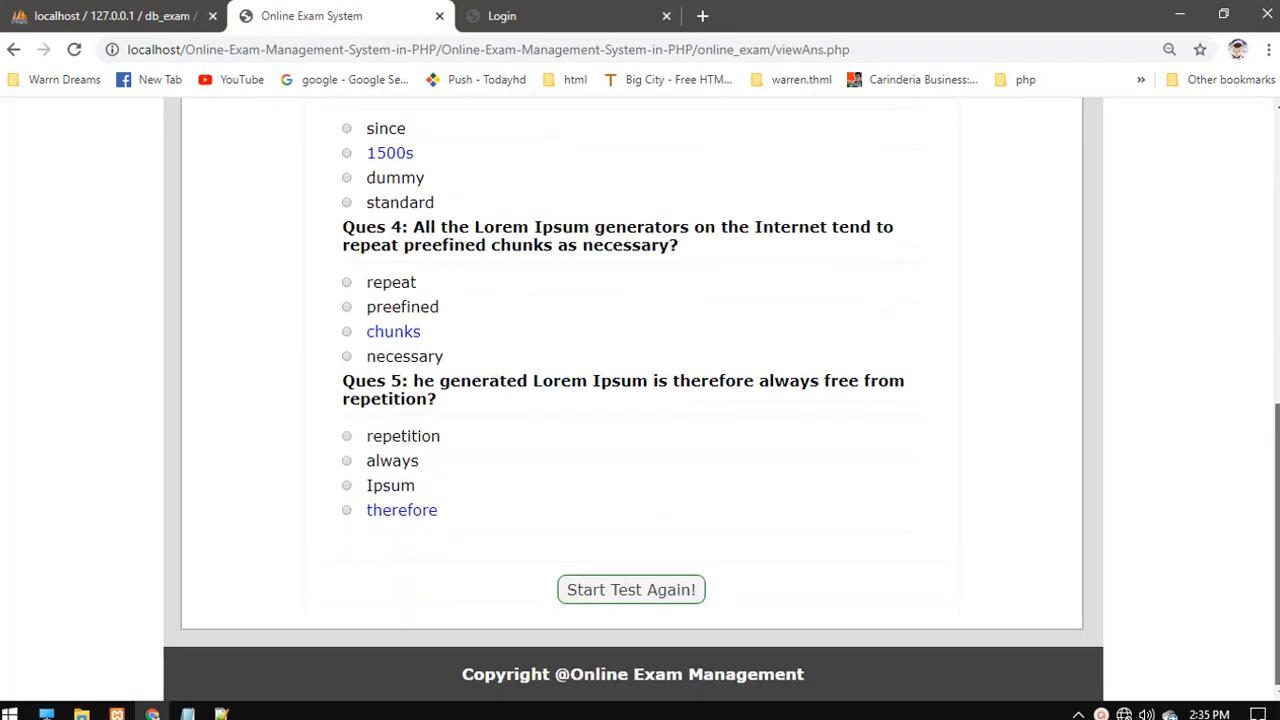
pyautogui.scroll(7, 640, 400)
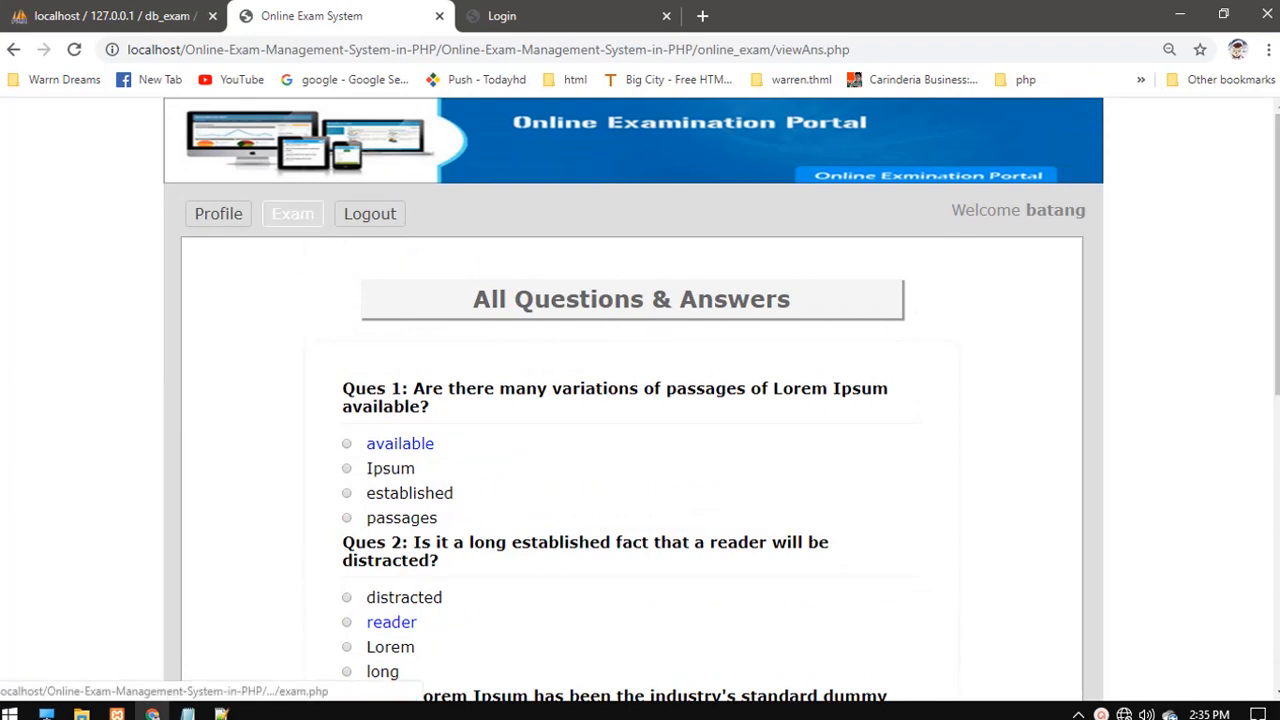
pyautogui.click(293, 213)
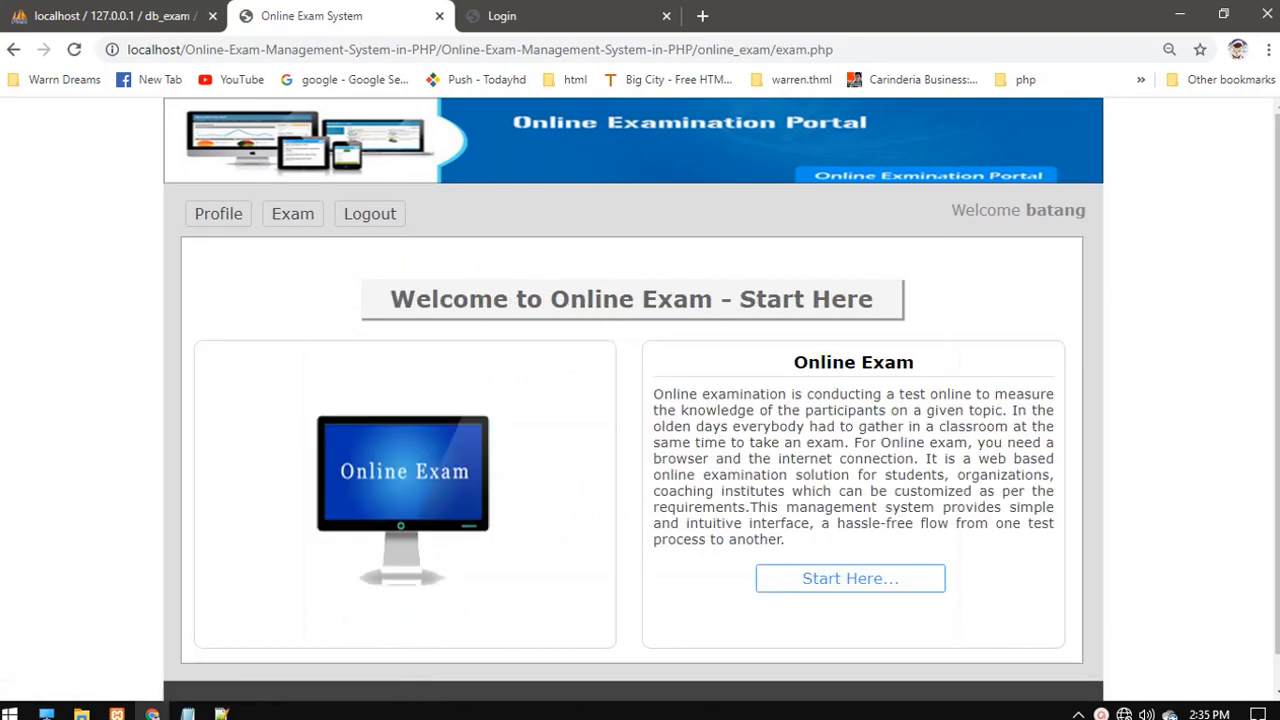
pyautogui.click(218, 213)
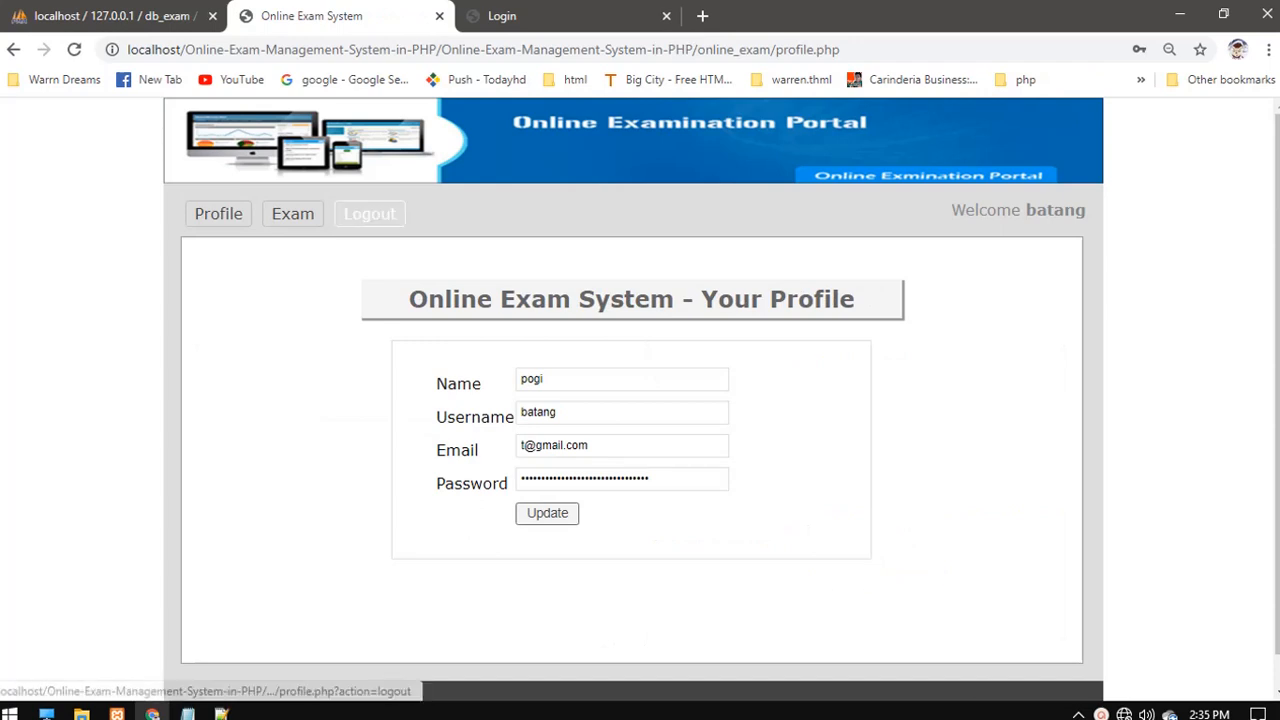
pyautogui.click(370, 213)
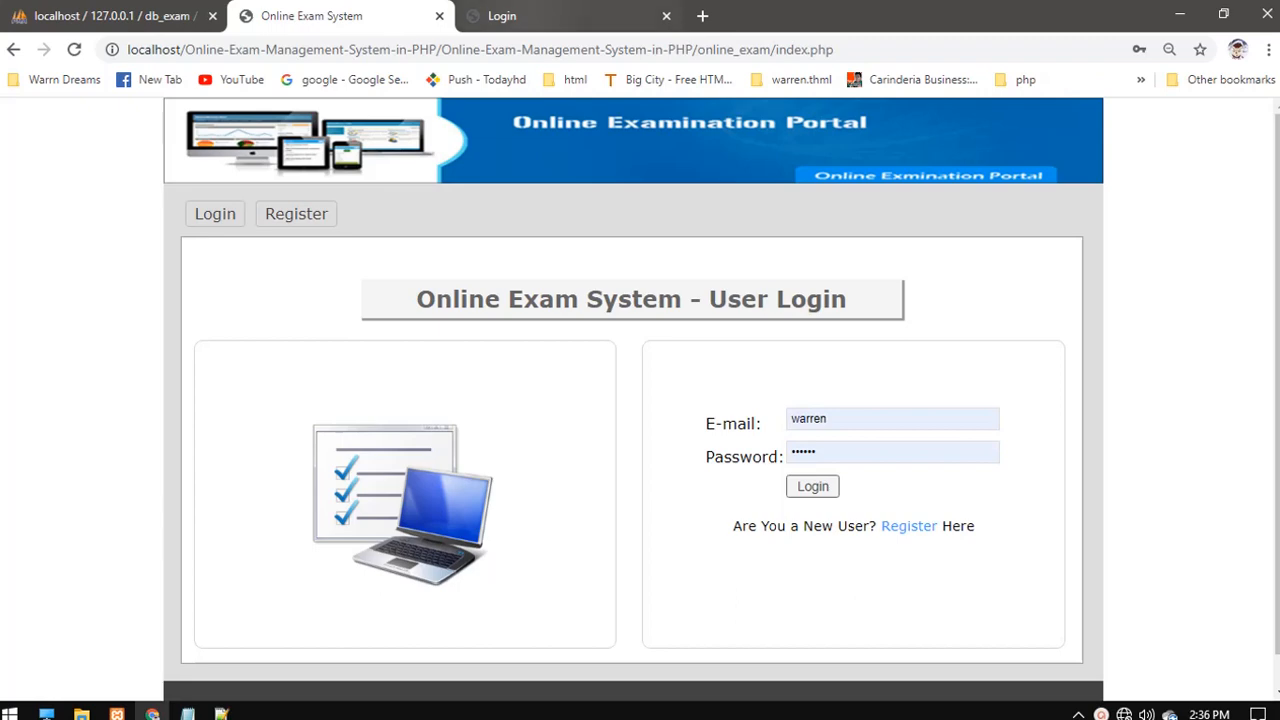
pyautogui.hotkey('ctrl', 'Tab')
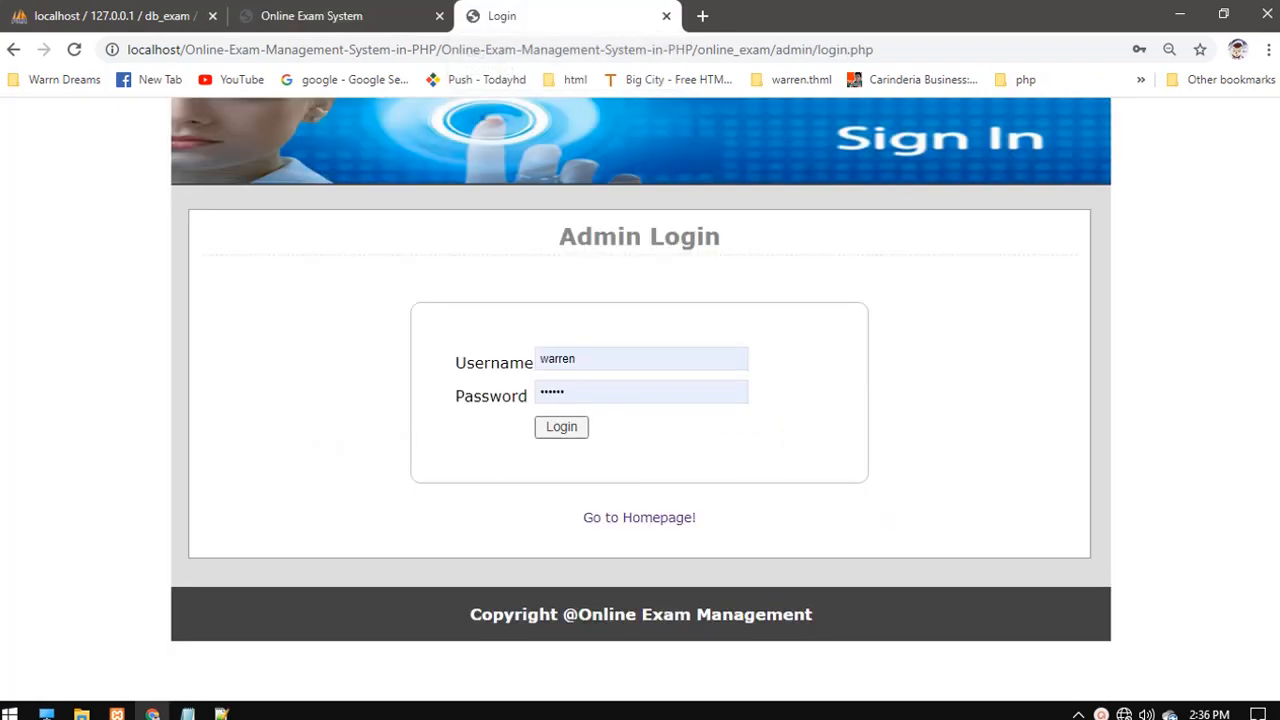
# - Add the line 'thank you' to the untitled Notepad note
pyautogui.moveTo(187, 712)
pyautogui.click(97, 614)
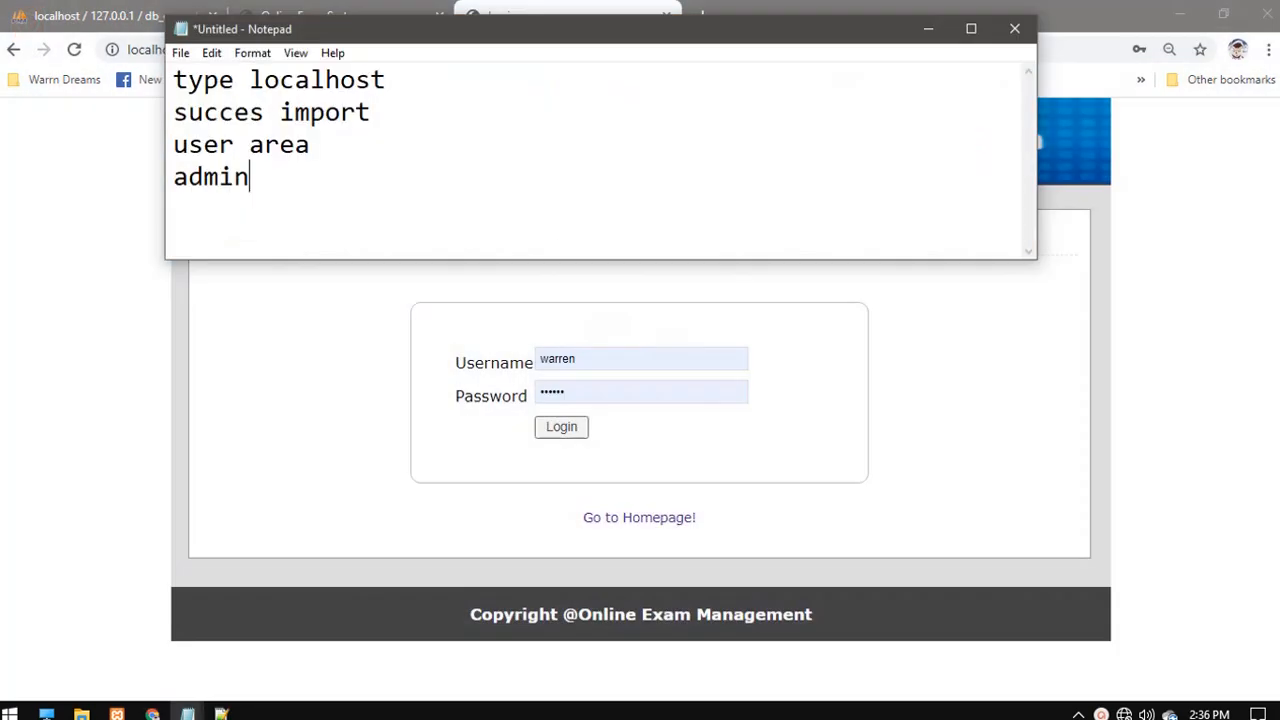
pyautogui.write('thank you')
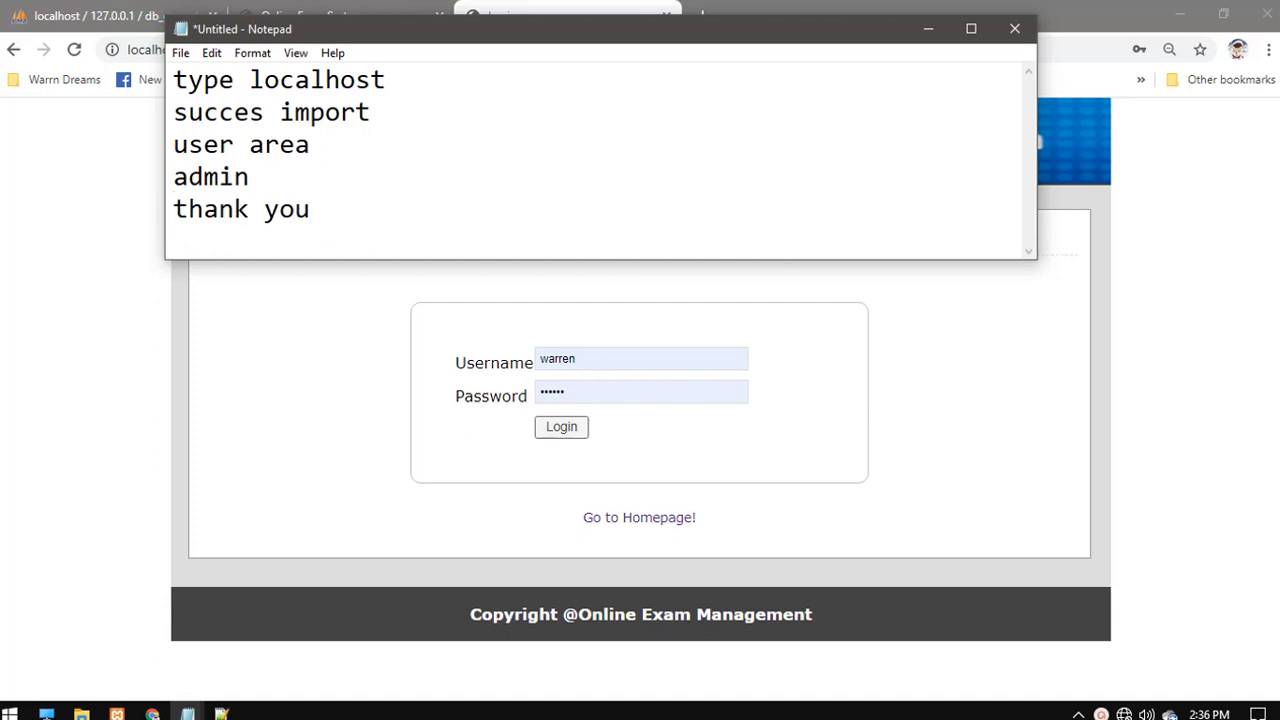
# - Minimize Notepad, Chrome, Notepad++ and File Explorer to show the desktop
pyautogui.click(928, 28)
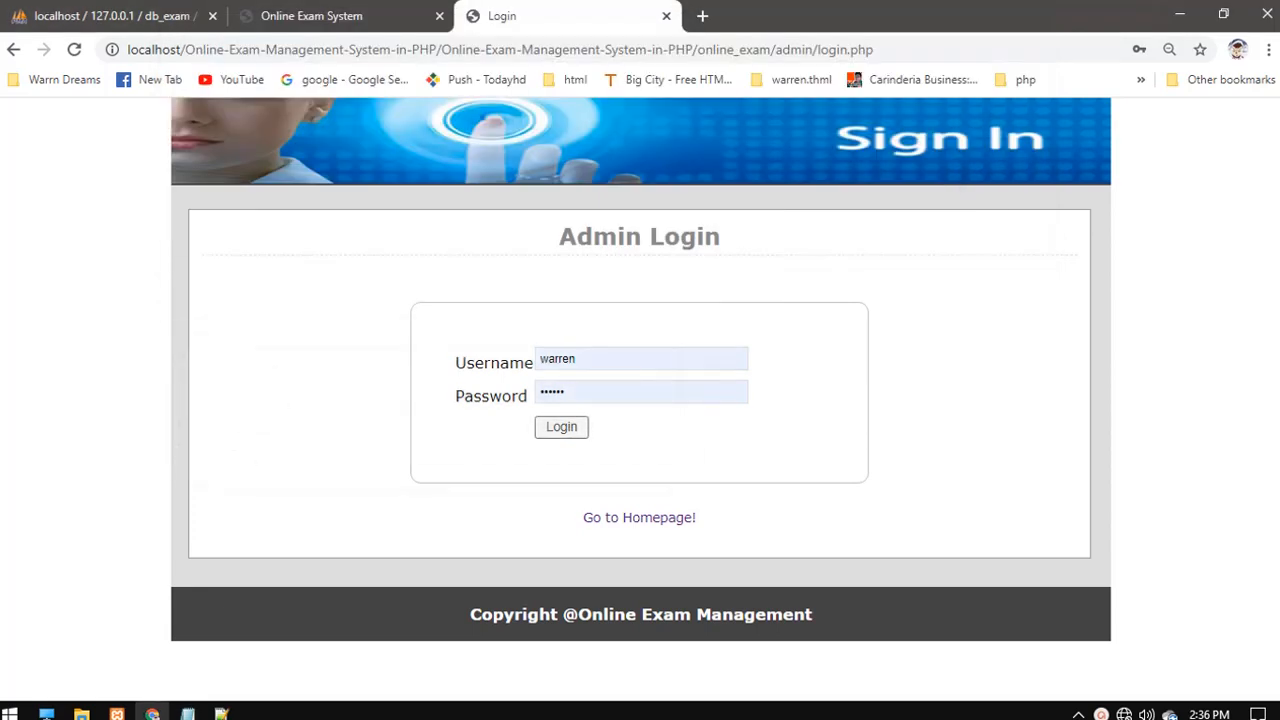
pyautogui.click(1180, 14)
pyautogui.click(1179, 10)
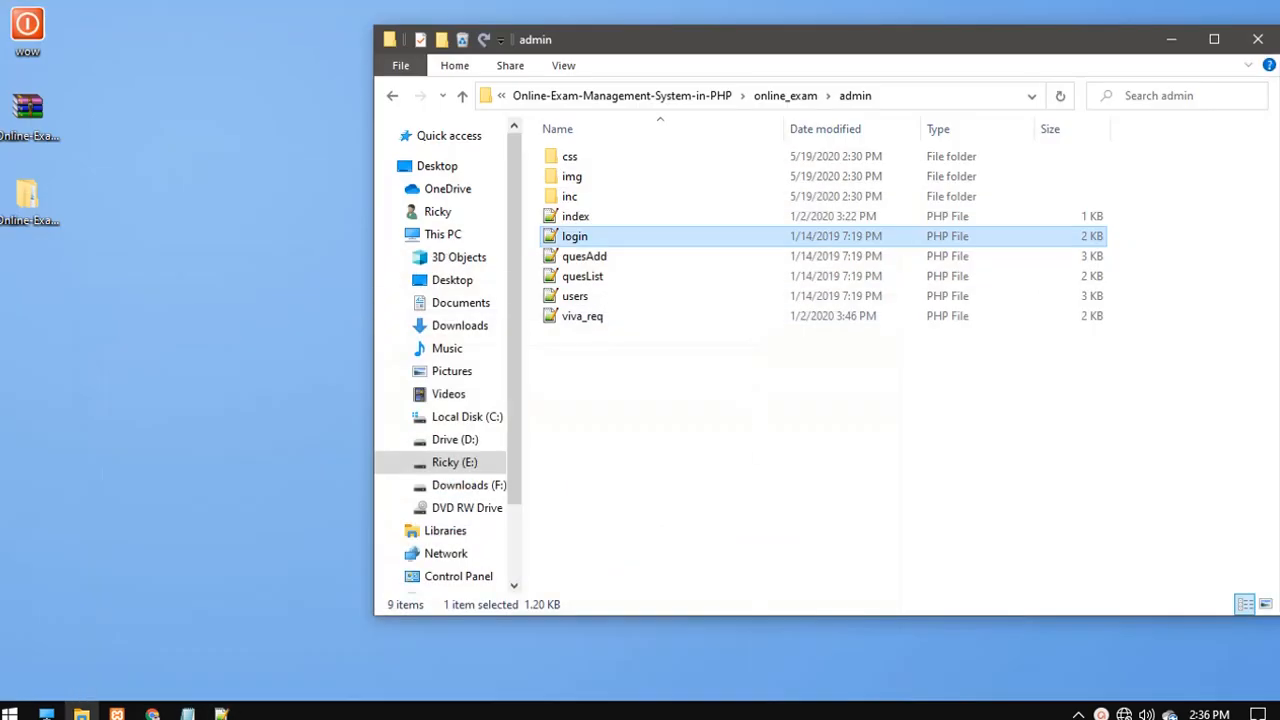
pyautogui.click(1171, 39)
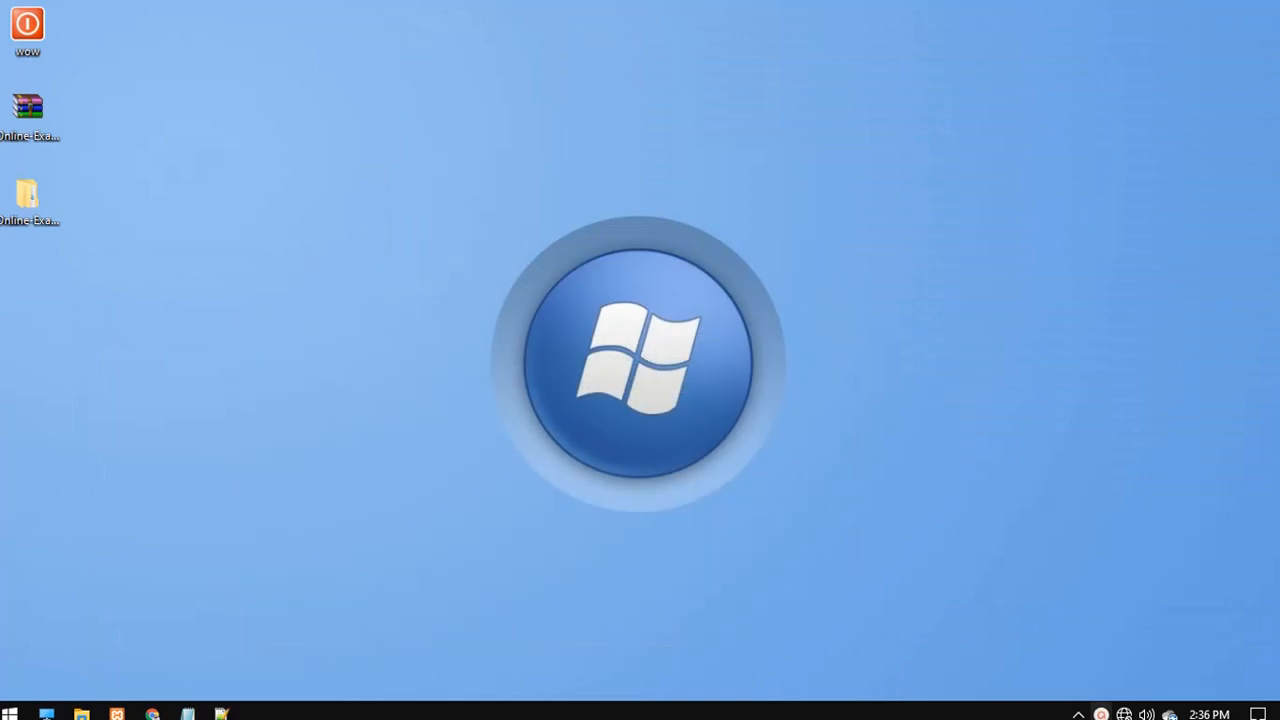
pyautogui.click(1101, 714)
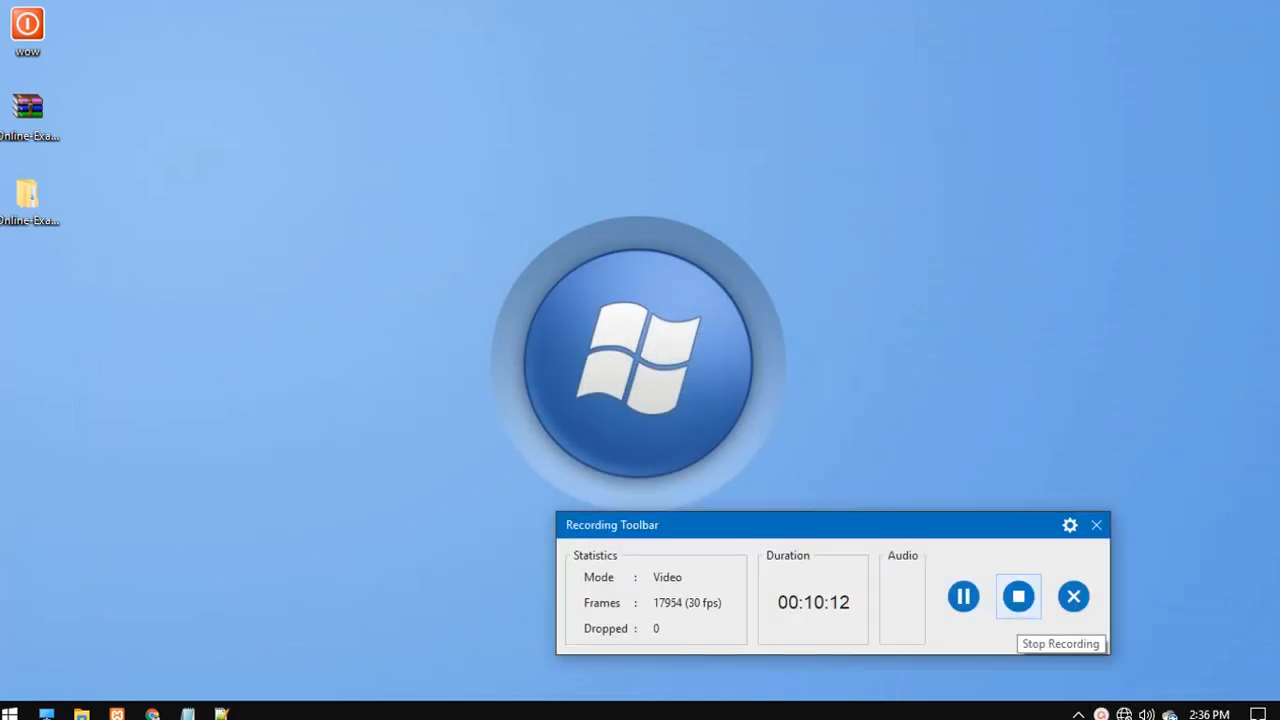